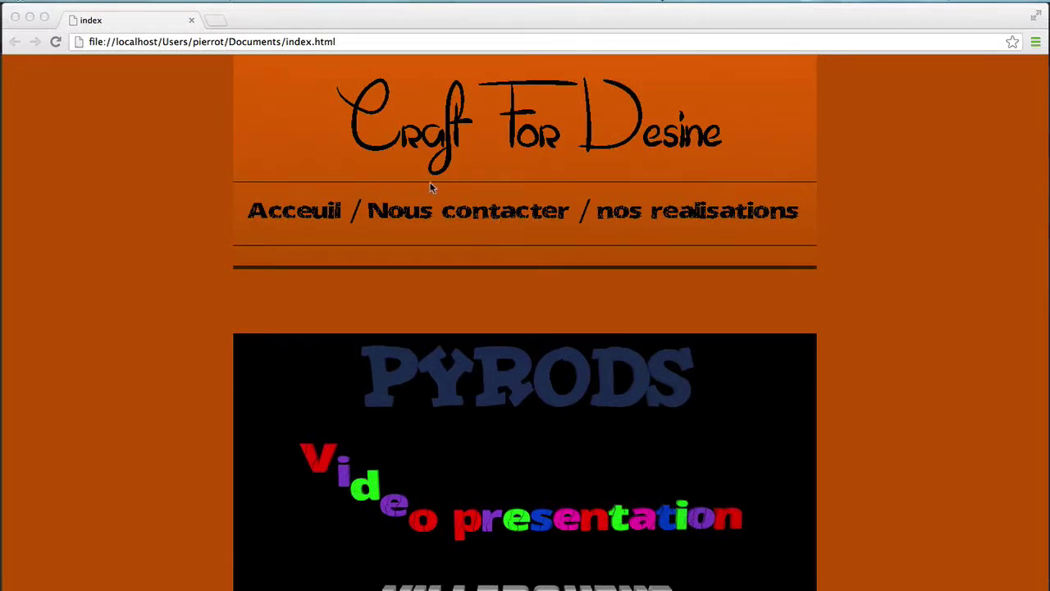
- Look over the home page from the Craft For Desine header and navigation links to the video and footer
scroll(488, 434, "down", 3)
scroll(490, 432, "up", 3)
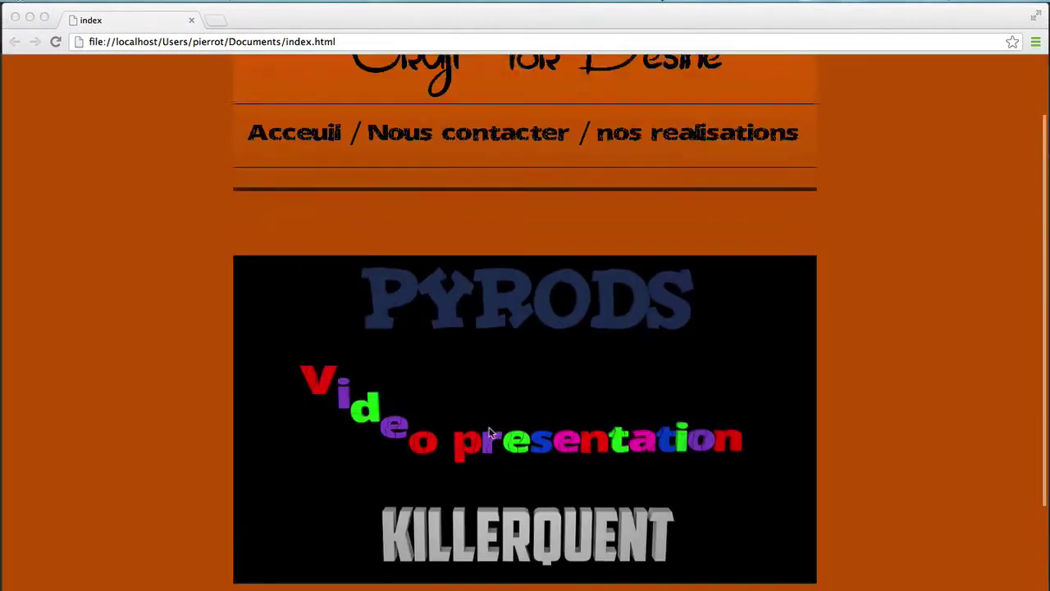
left_click(386, 153)
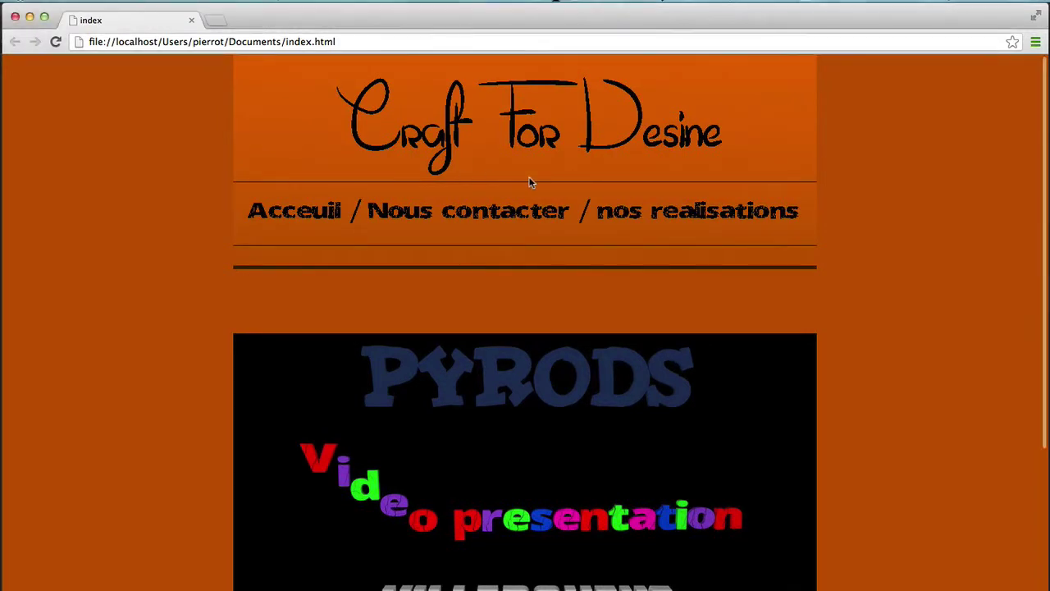
left_click_drag(617, 129, 523, 163)
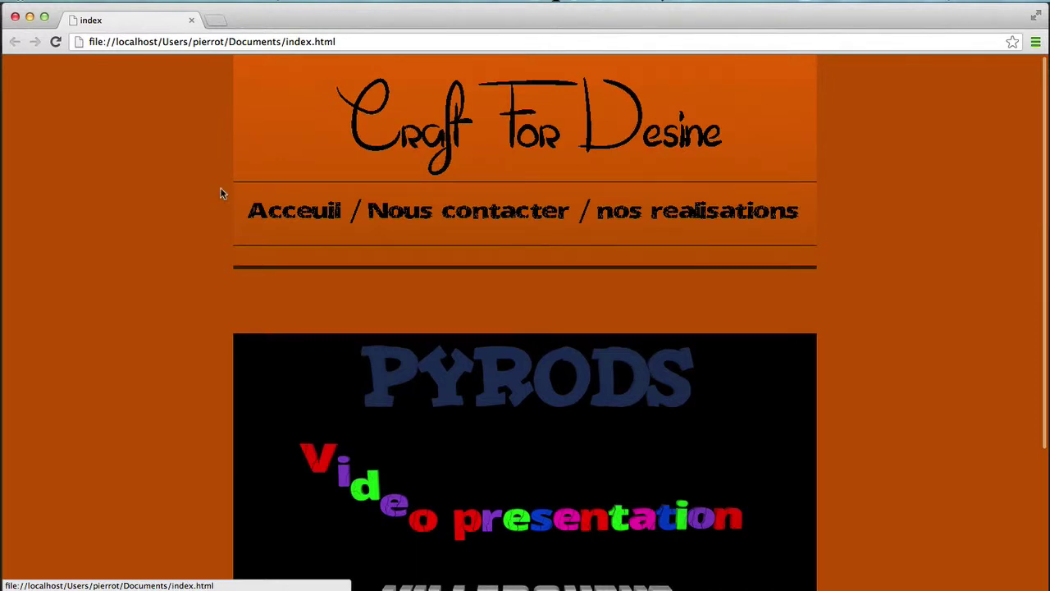
scroll(220, 193, "down", 5)
scroll(222, 192, "up", 5)
scroll(210, 205, "down", 5)
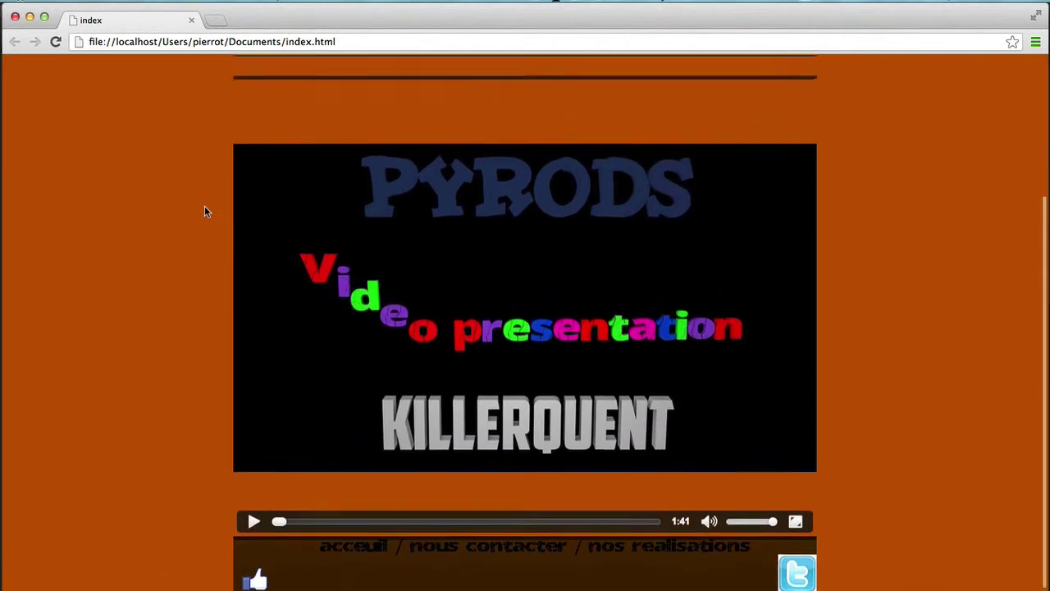
scroll(205, 212, "up", 5)
mouse_move(116, 41)
left_mouse_down()
mouse_move(164, 41)
mouse_move(89, 41)
mouse_move(125, 39)
left_mouse_up()
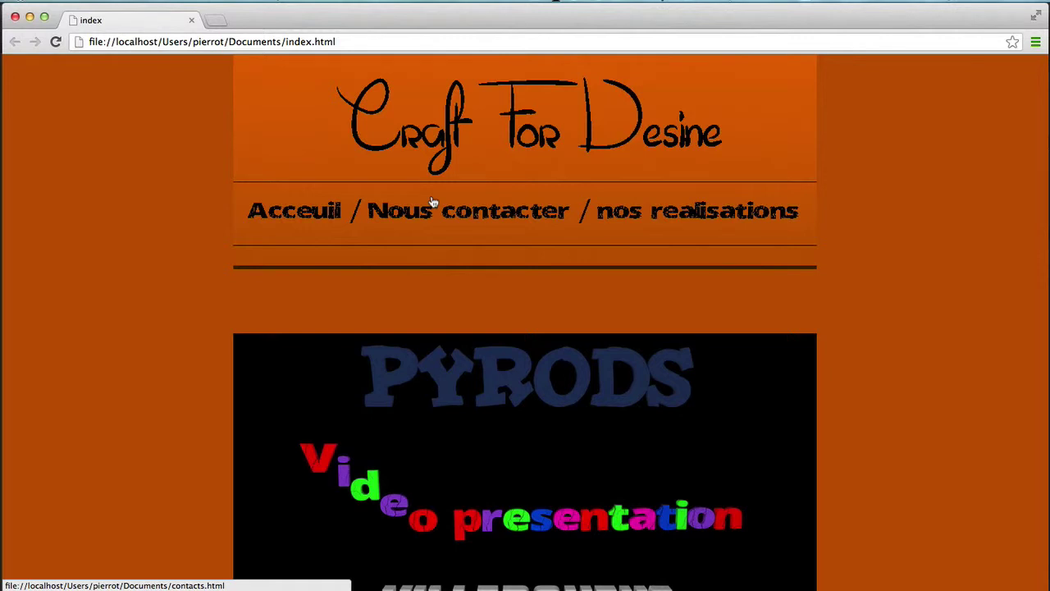
- Play the home page's presentation video briefly, pause it and rewind it to the start
scroll(433, 203, "down", 5)
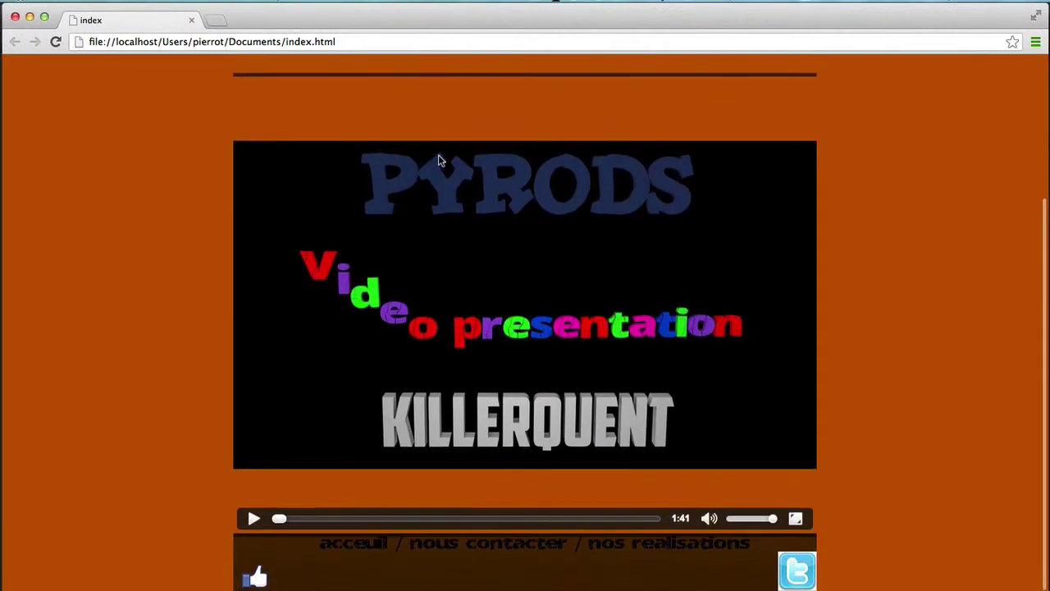
left_click(252, 518)
left_click(252, 518)
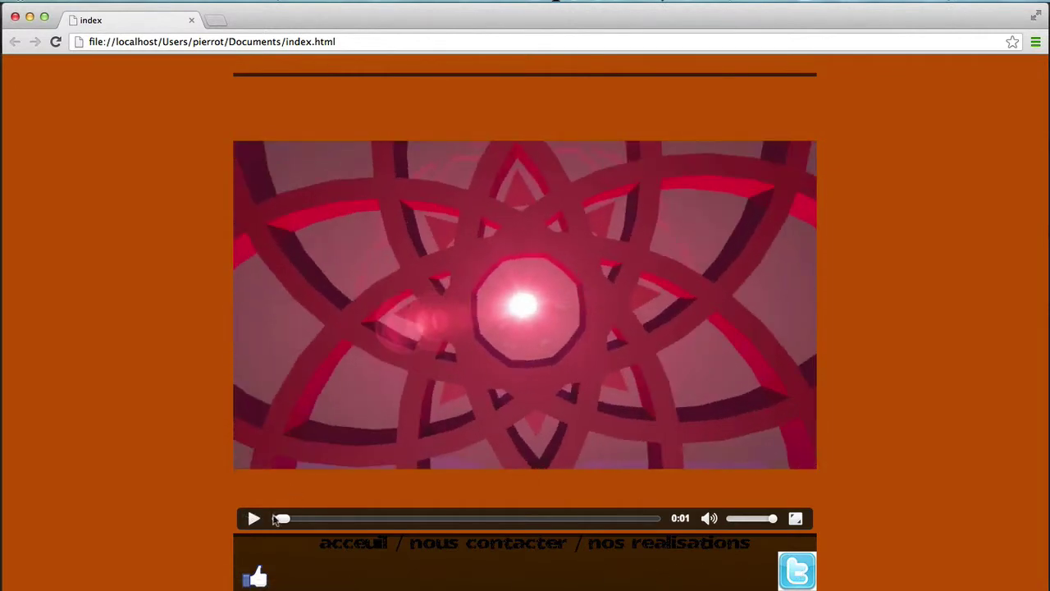
left_click_drag(283, 520, 243, 519)
scroll(534, 181, "up", 5)
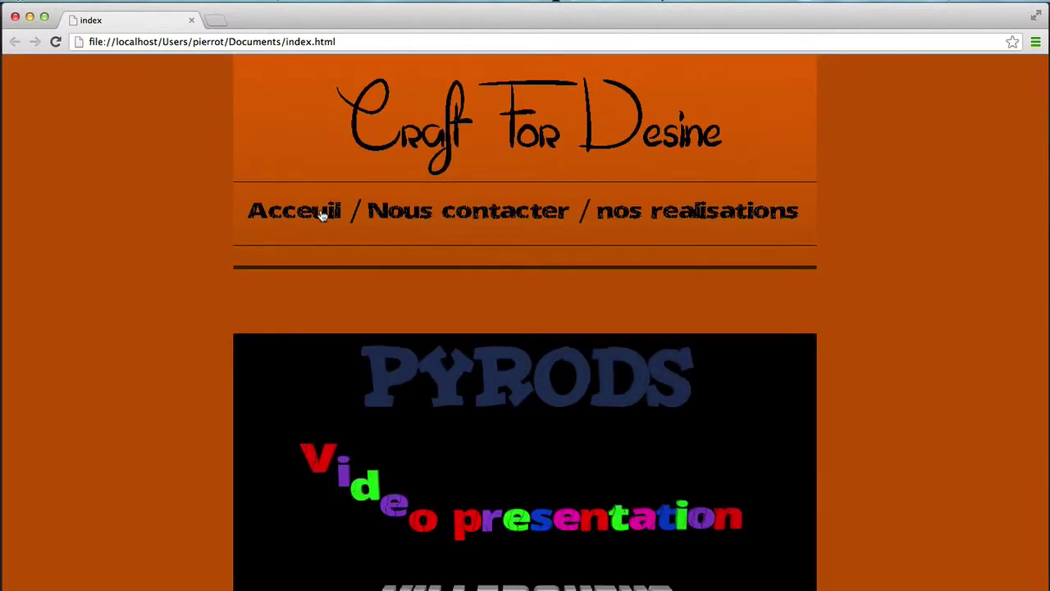
- Test the Twitter link in the home page footer and close the CraftForDesine profile tab it opens
scroll(378, 299, "down", 5)
scroll(277, 566, "up", 1)
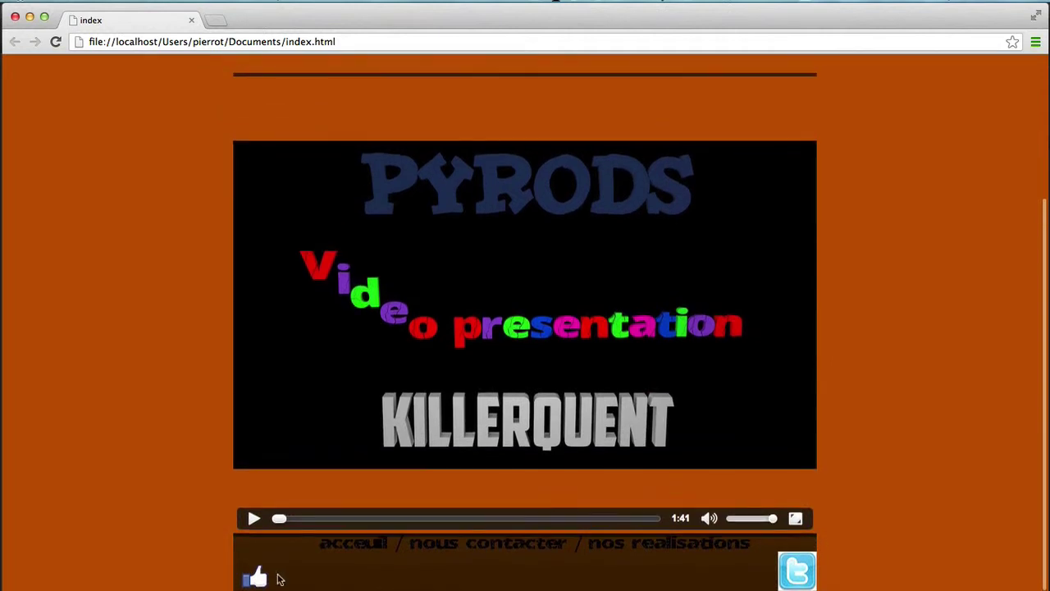
scroll(356, 558, "up", 4)
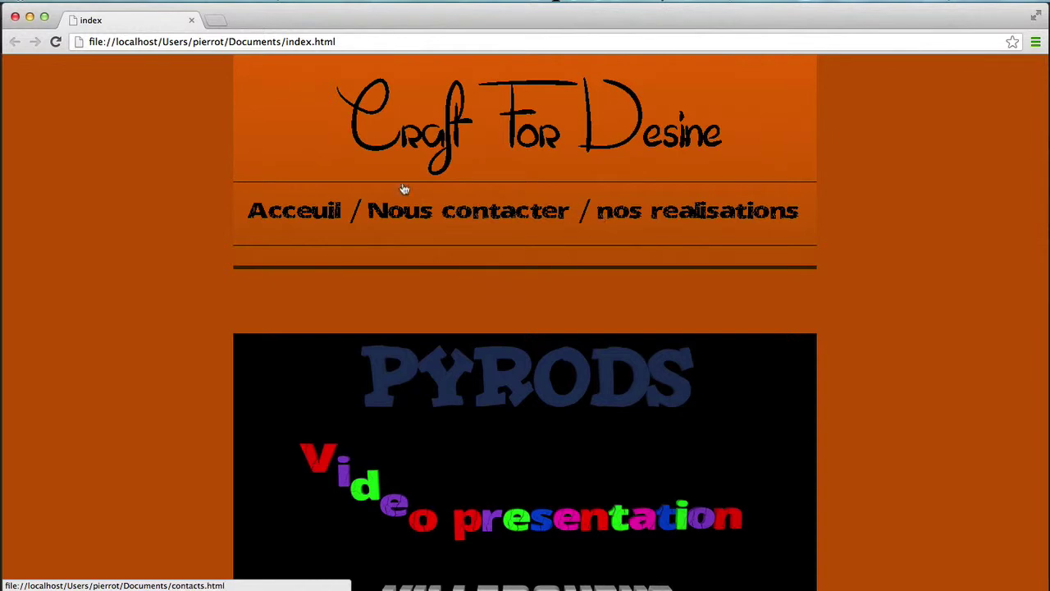
scroll(540, 340, "down", 5)
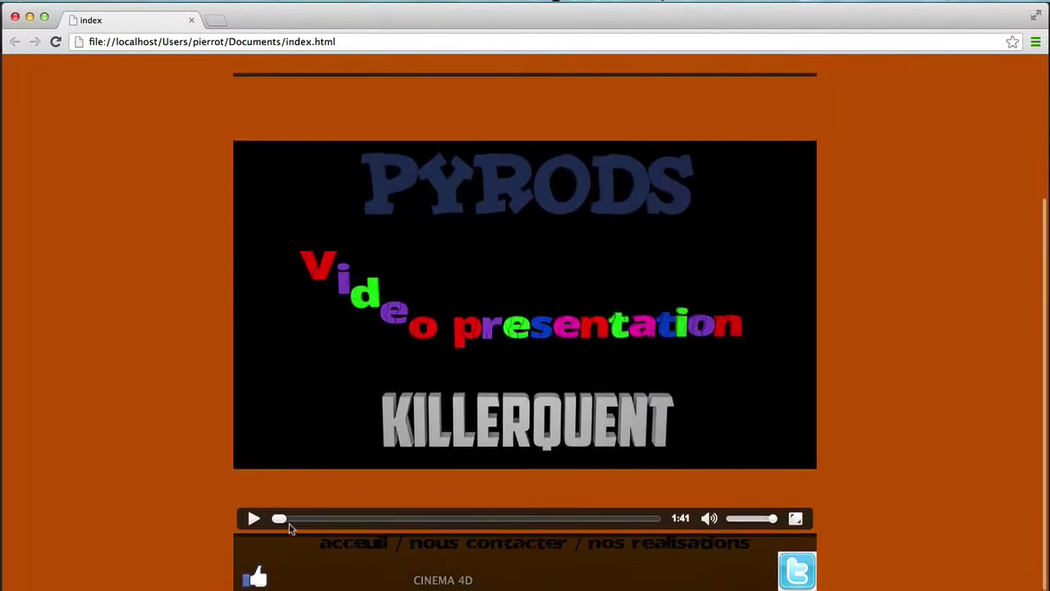
scroll(364, 572, "up", 5)
scroll(727, 569, "down", 5)
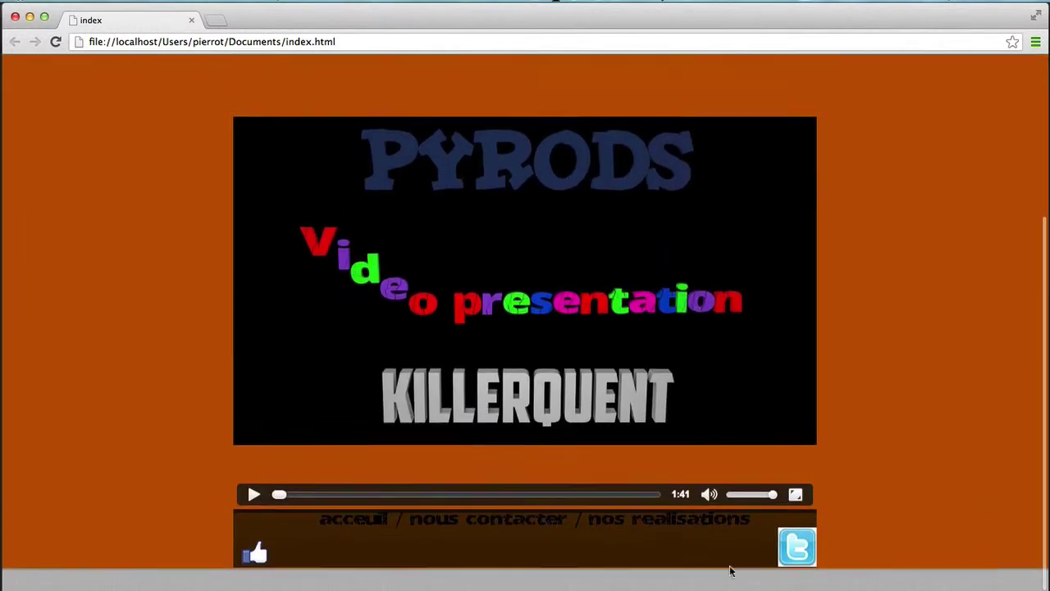
left_click(792, 569)
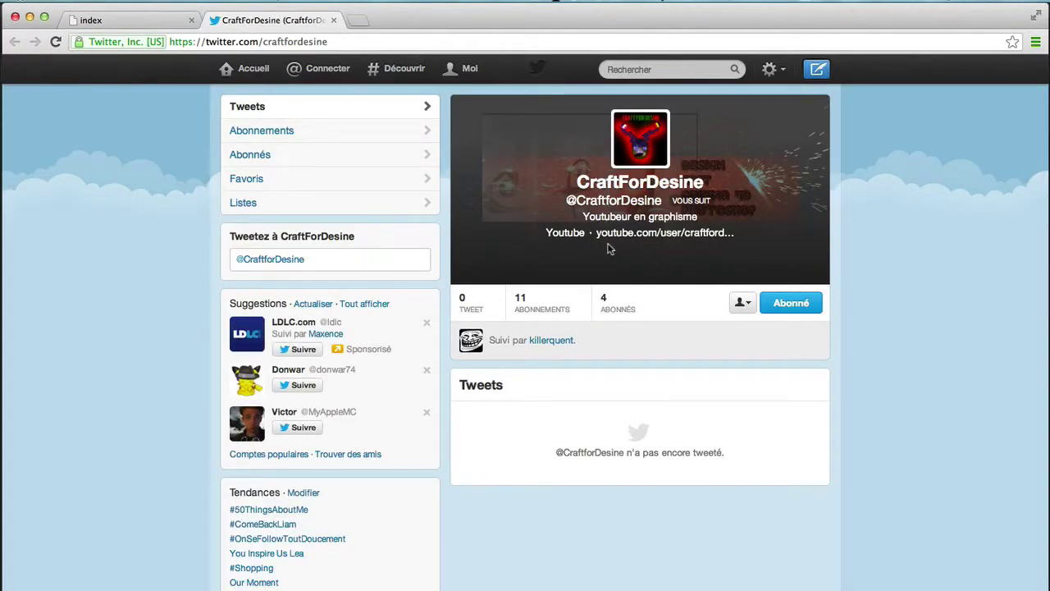
left_click(335, 20)
- Open the Nous contacter page from the home page and examine its form fields, envoyer button and footer links
scroll(499, 486, "up", 3)
left_click(410, 211)
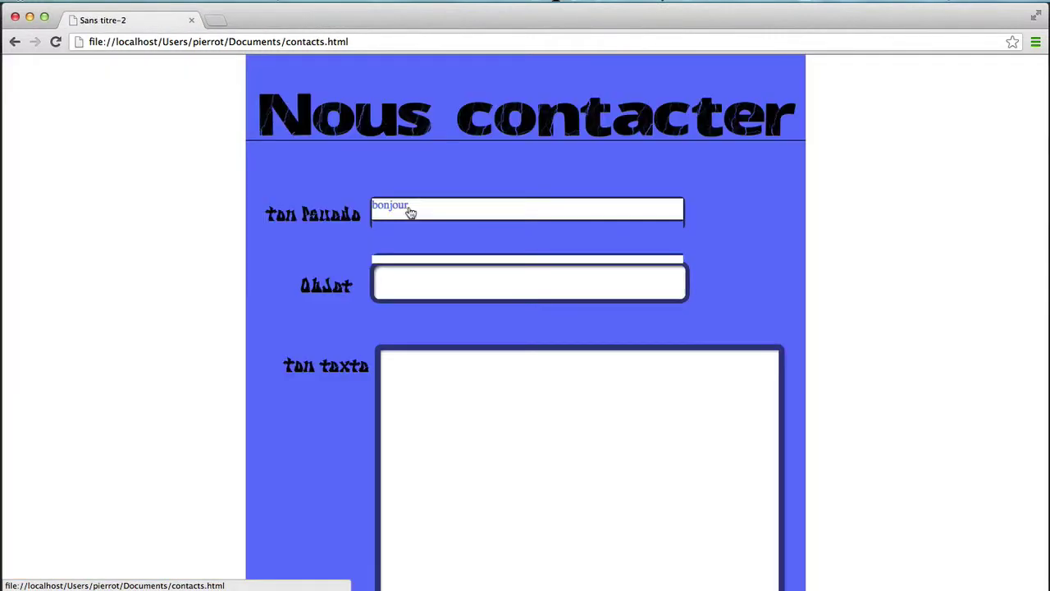
scroll(499, 359, "down", 4)
scroll(499, 358, "up", 4)
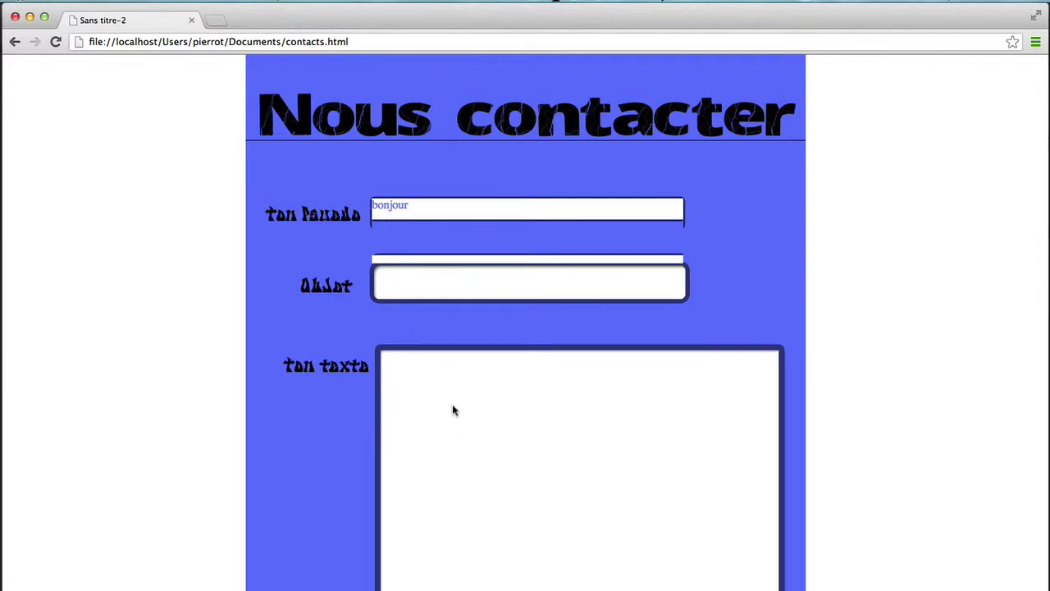
scroll(453, 407, "down", 5)
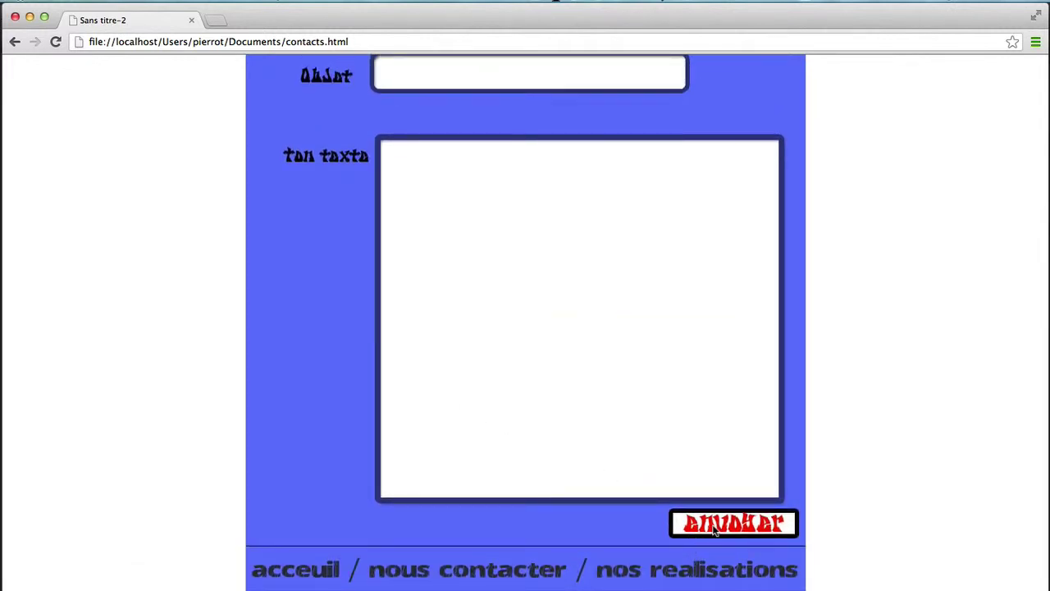
left_click_drag(715, 532, 552, 525)
scroll(712, 522, "down", 1)
scroll(485, 197, "up", 6)
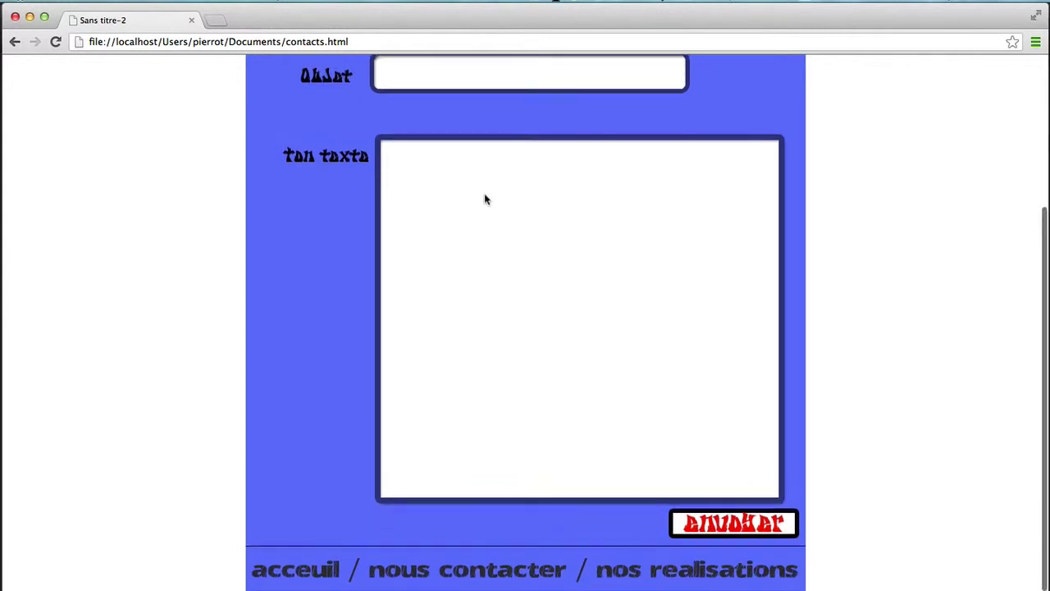
- Return to the home page through the contact page's title link
left_click(400, 117)
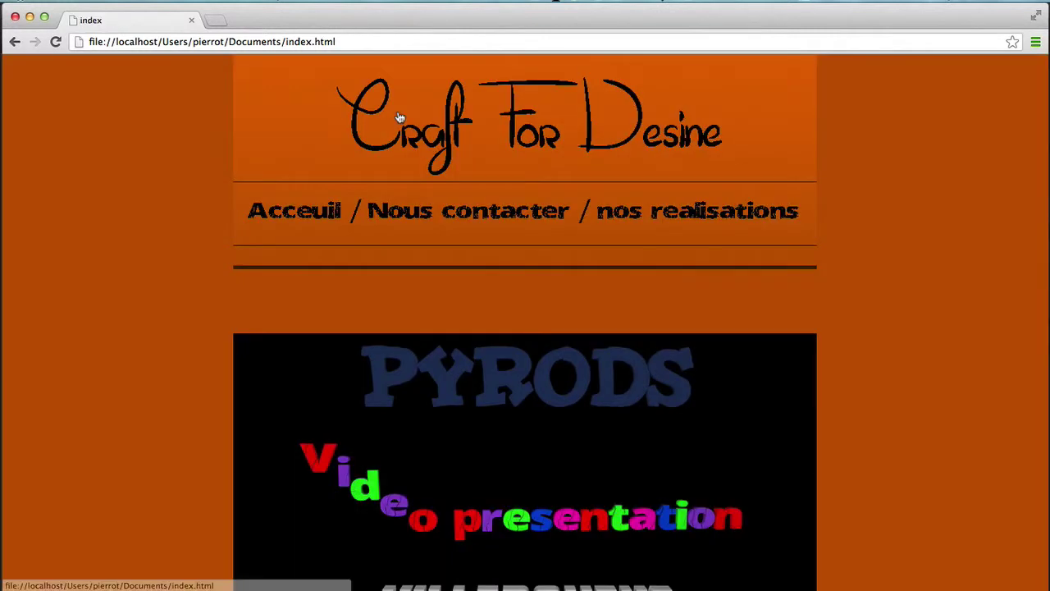
scroll(275, 291, "down", 5)
scroll(429, 152, "up", 3)
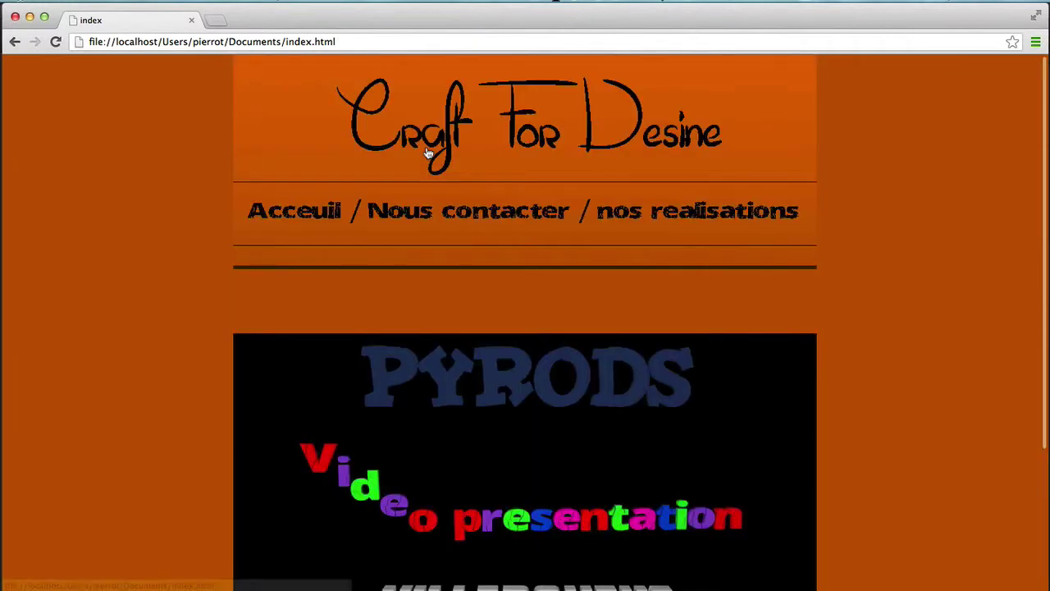
- Reopen the Nous contacter page and follow its footer link to the Nos realisations page
left_click(445, 206)
scroll(365, 446, "down", 3)
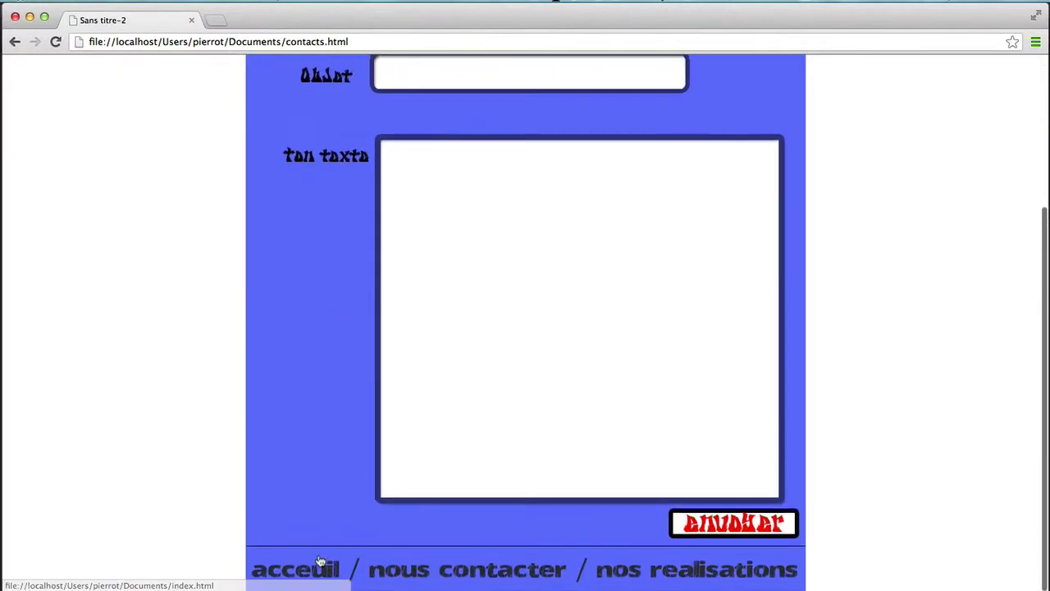
left_click(669, 554)
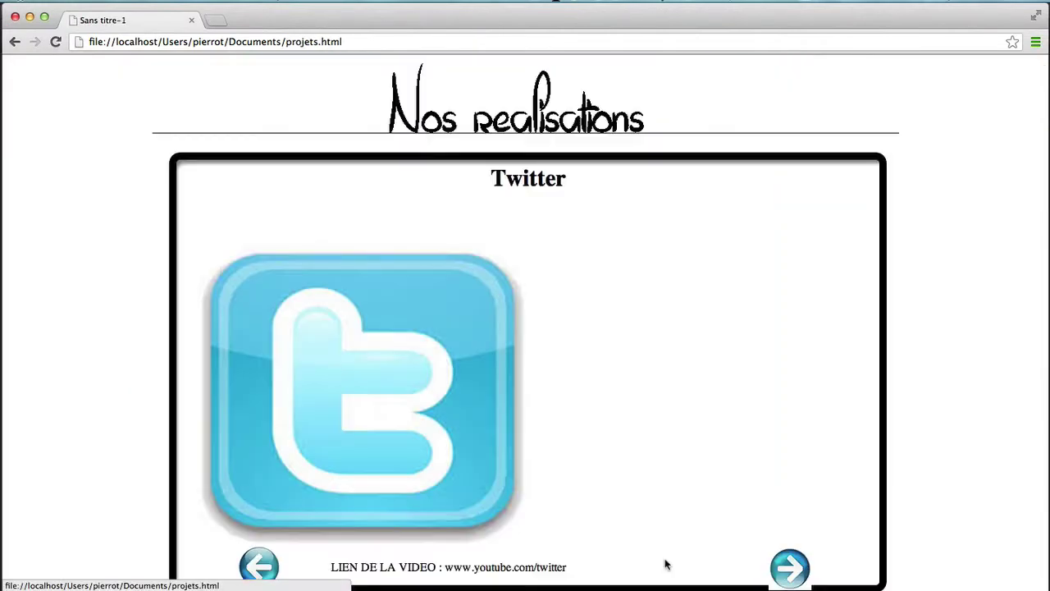
- Examine the Twitter project on the Nos realisations page, including its title, image and video link text
scroll(450, 301, "down", 2)
scroll(450, 300, "up", 2)
scroll(449, 301, "down", 2)
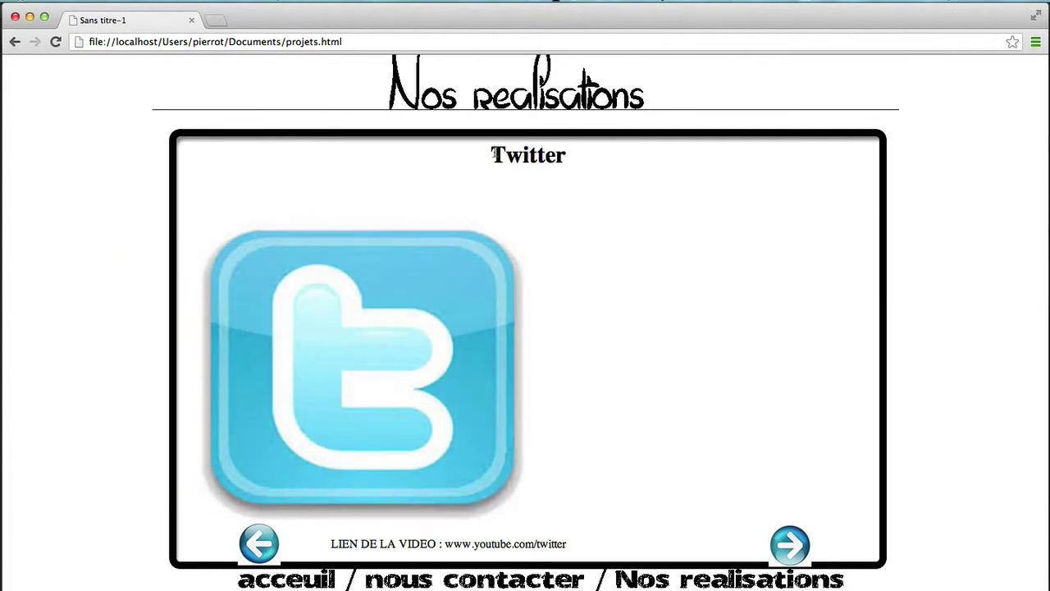
left_click_drag(493, 154, 507, 156)
left_click(552, 192)
scroll(349, 401, "down", 2)
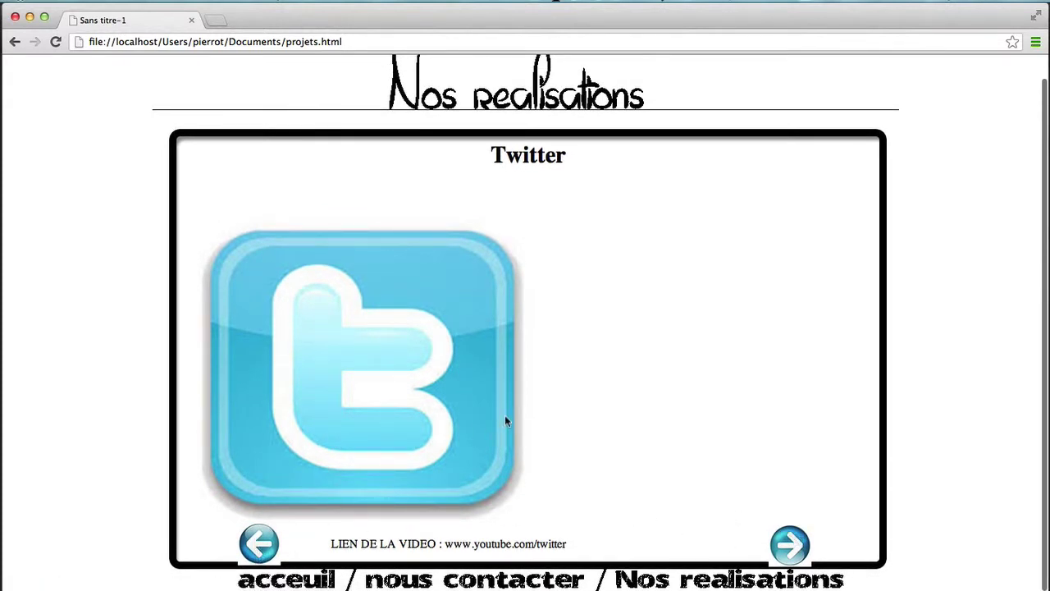
left_click_drag(492, 540, 445, 544)
left_click(486, 543)
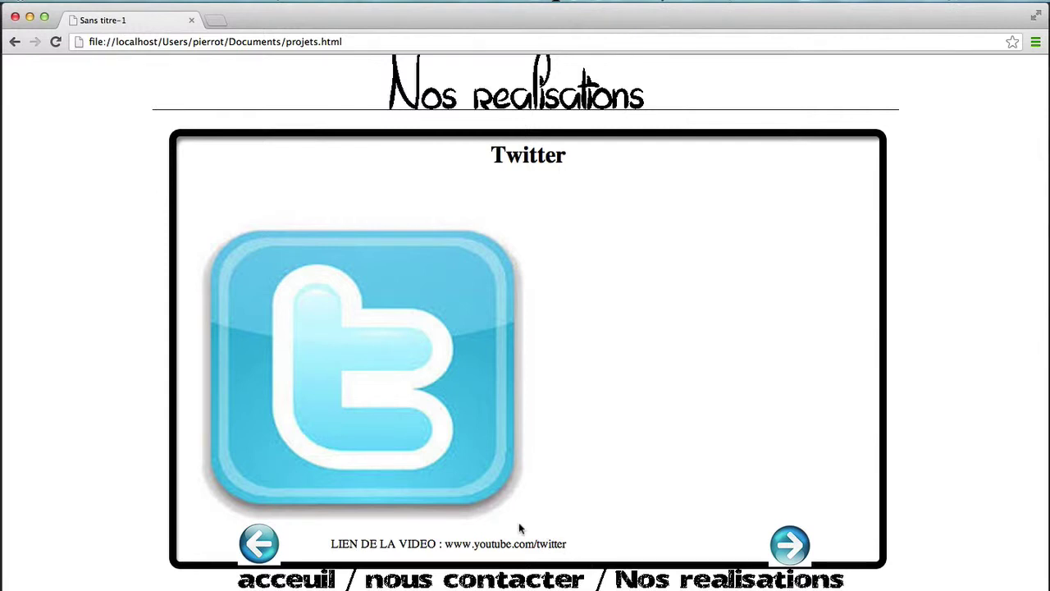
scroll(436, 520, "down", 2)
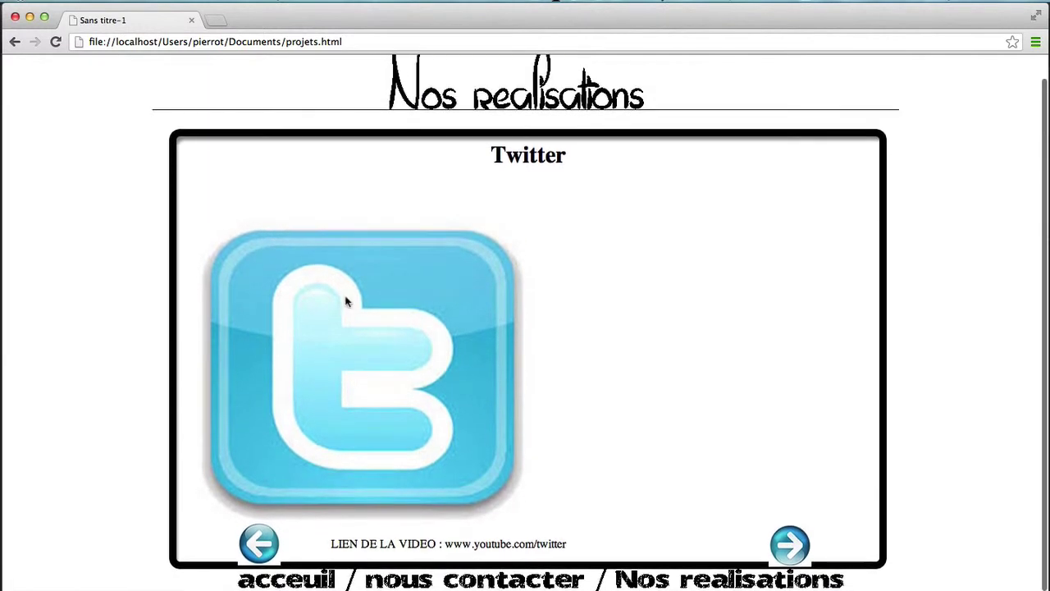
- Test the Nos realisations title's link to the home page and return through the home page navigation
left_click(468, 108)
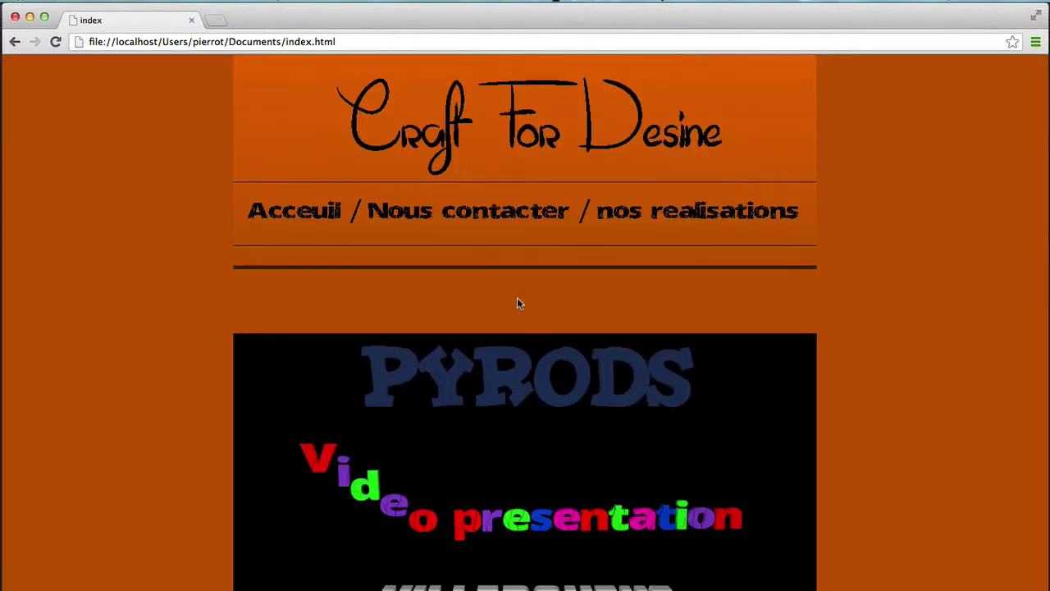
left_click(629, 216)
scroll(355, 389, "down", 2)
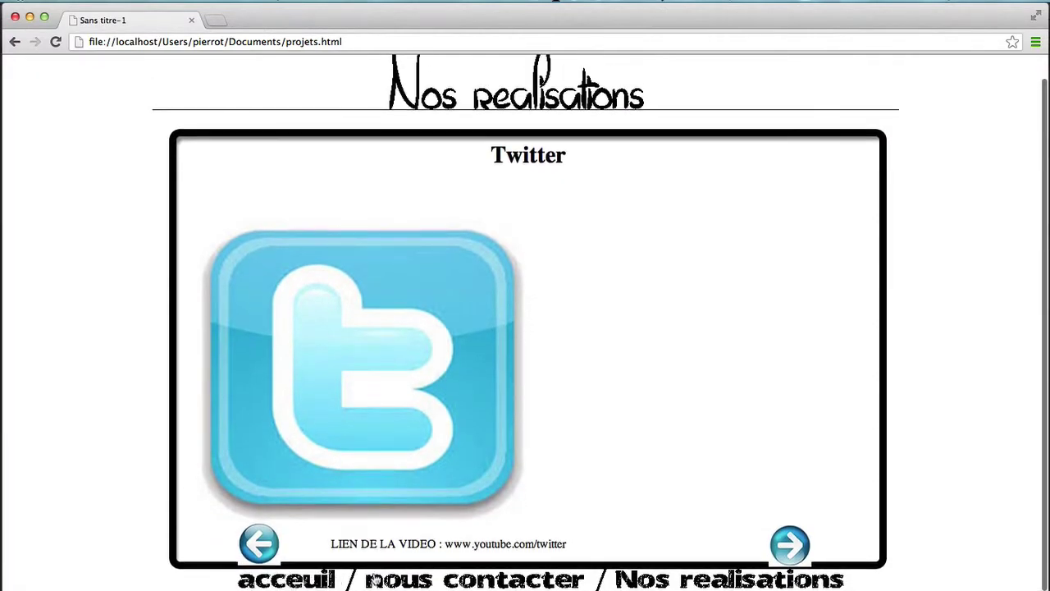
- Test the Nos realisations link in the projects page footer and go back to projets.html
left_click(700, 582)
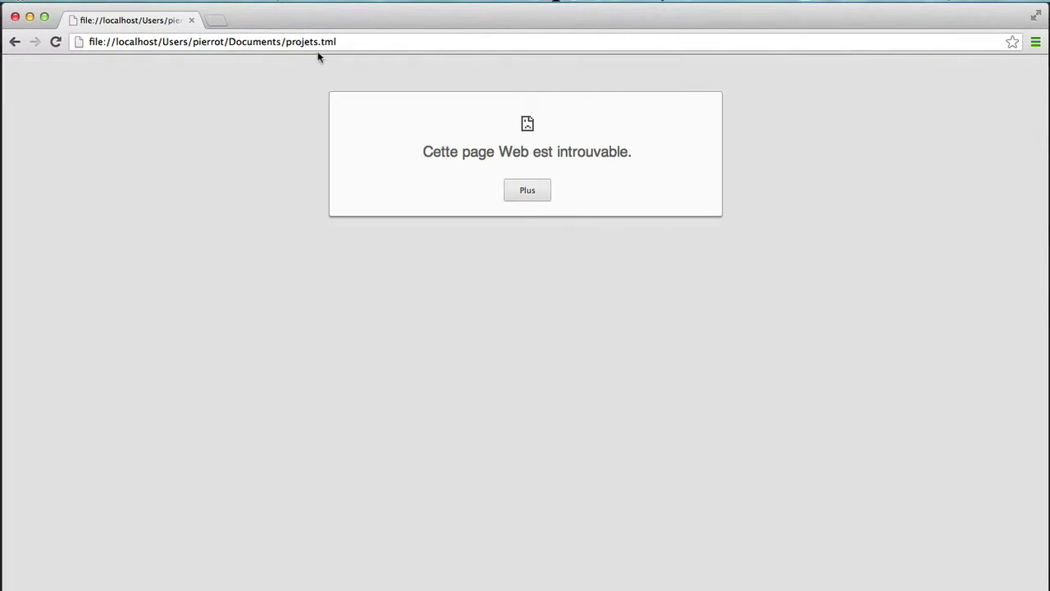
left_click(15, 41)
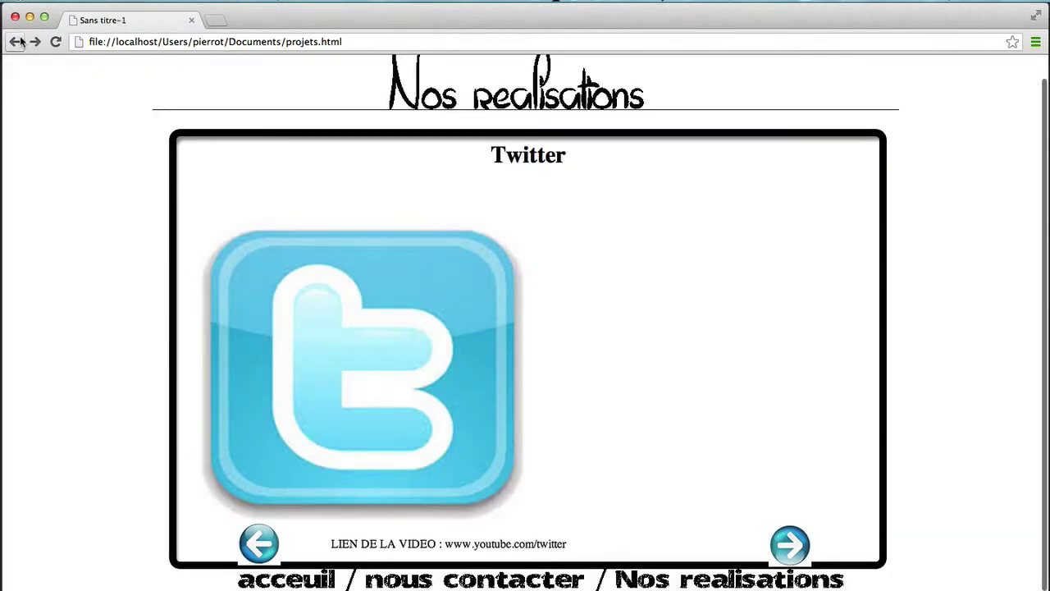
scroll(544, 394, "down", 1)
scroll(544, 394, "up", 1)
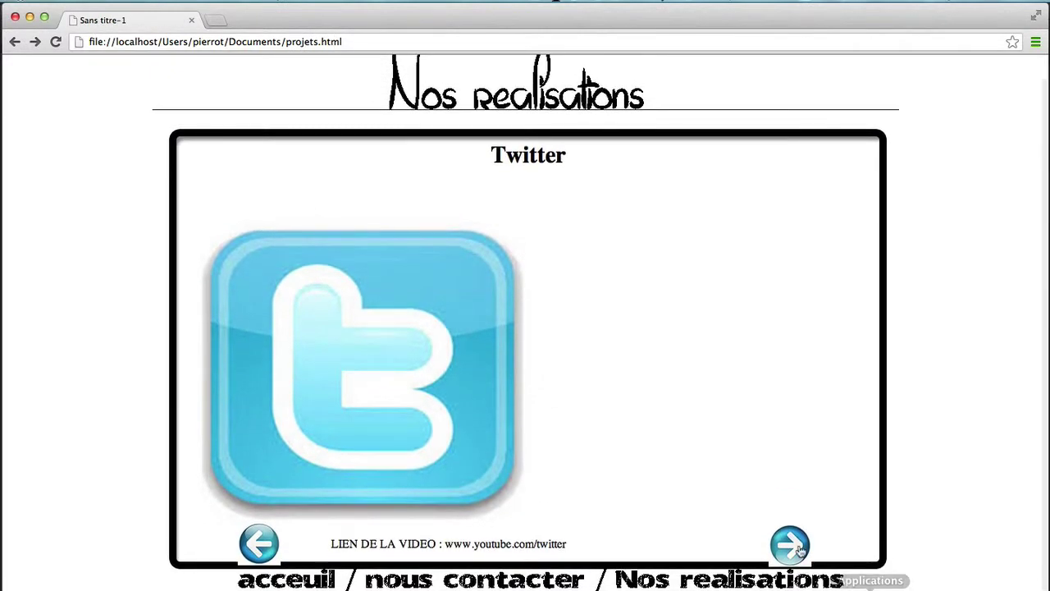
- Test the forward arrow of the Twitter project and go back to projets.html
left_click(800, 548)
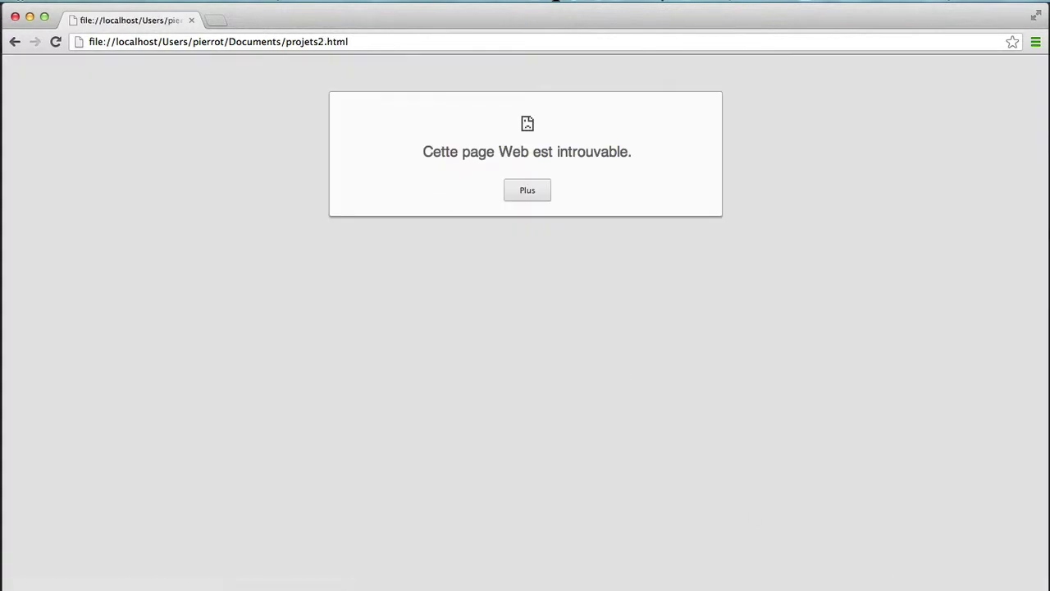
left_click(15, 41)
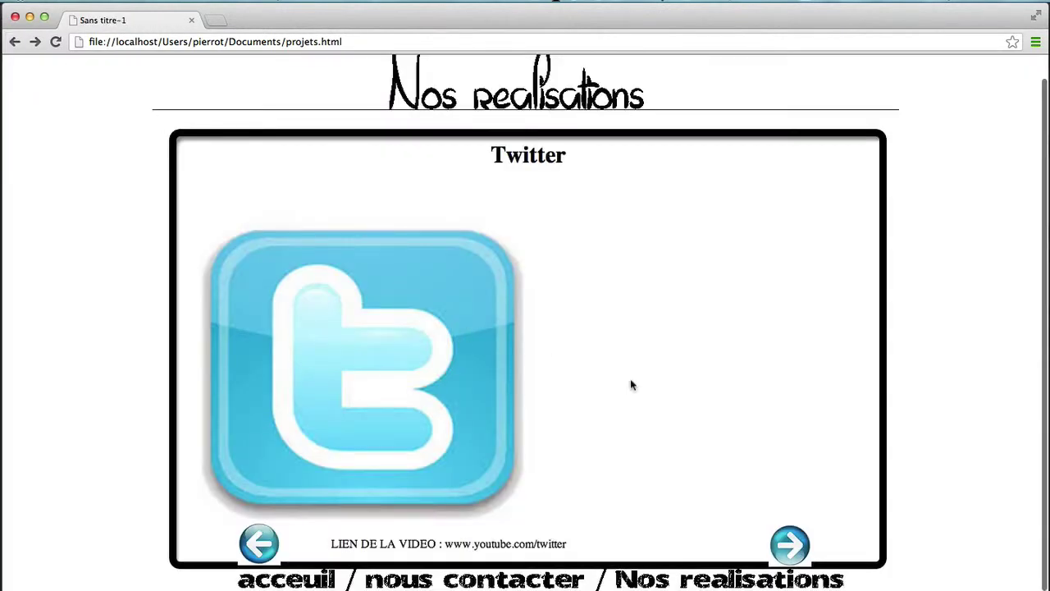
scroll(694, 396, "down", 1)
scroll(694, 396, "up", 1)
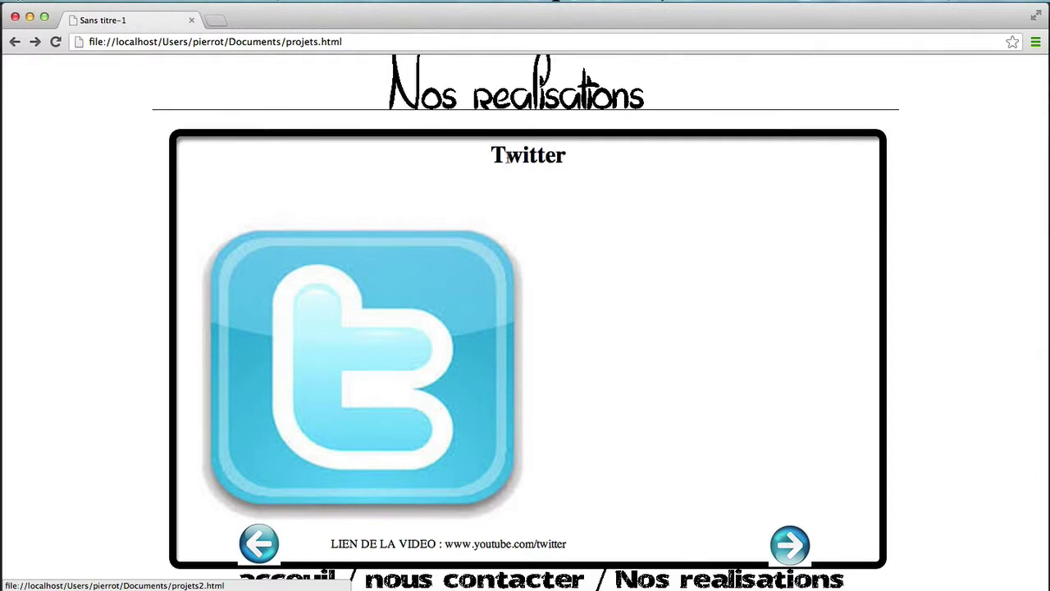
scroll(567, 403, "down", 1)
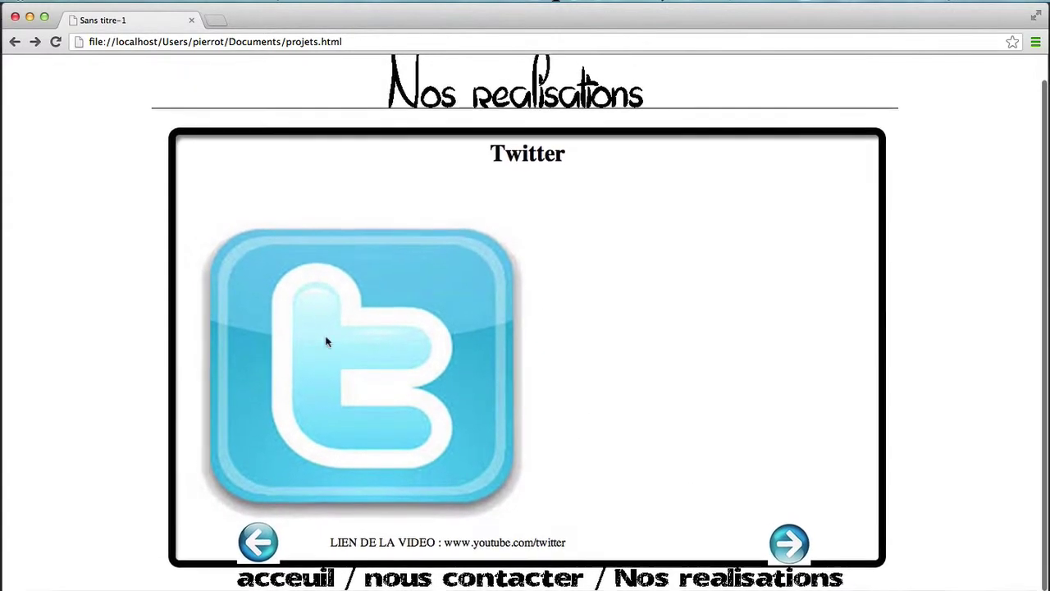
left_click_drag(326, 341, 617, 322)
scroll(391, 330, "down", 2)
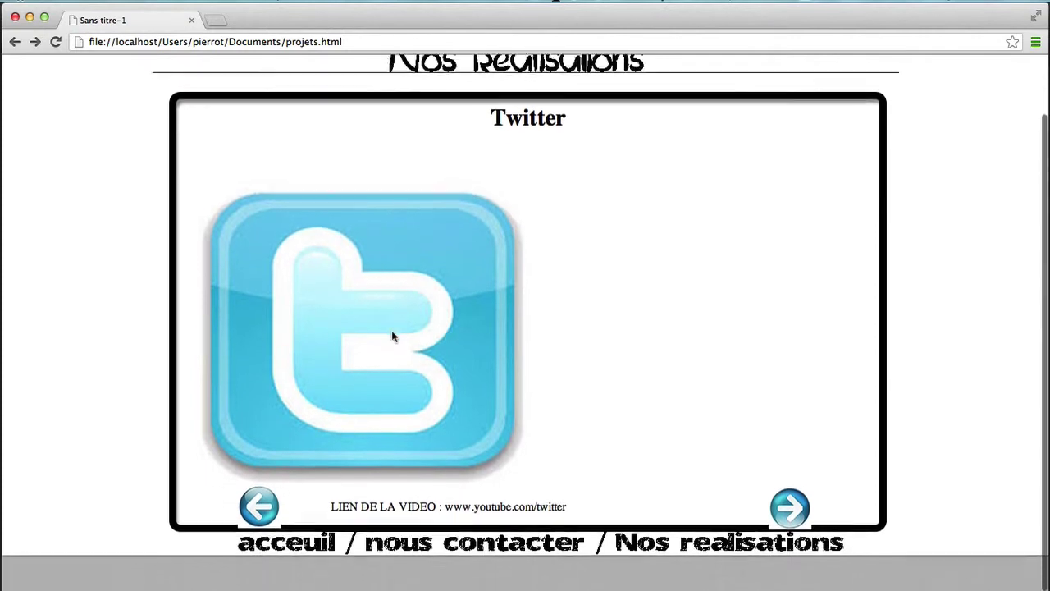
- Close the browser window showing projets.html and the Documents folder window to return to Photoshop
scroll(355, 288, "up", 2)
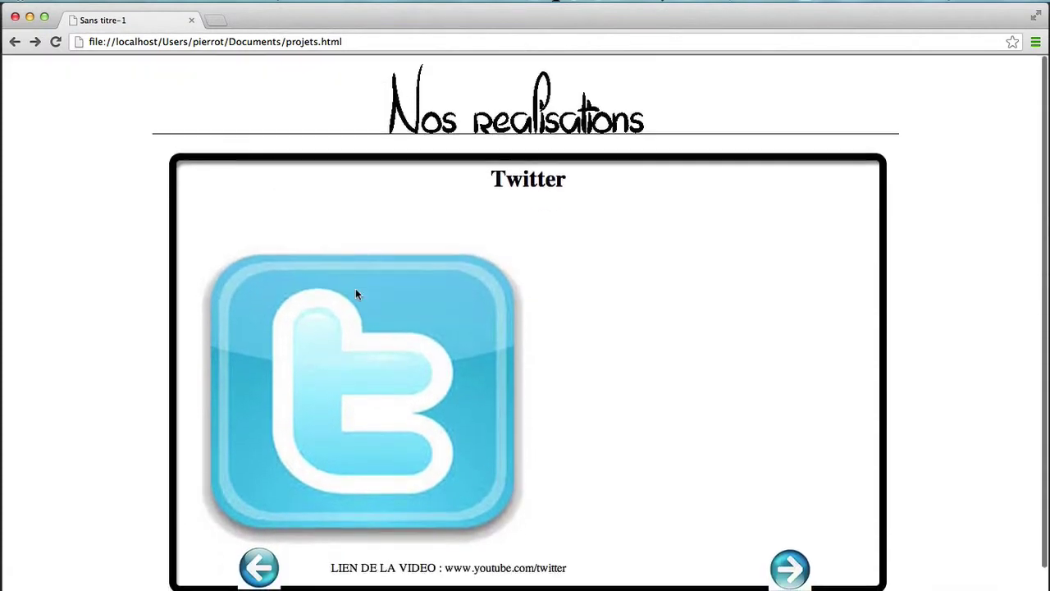
scroll(356, 294, "down", 2)
scroll(355, 295, "up", 2)
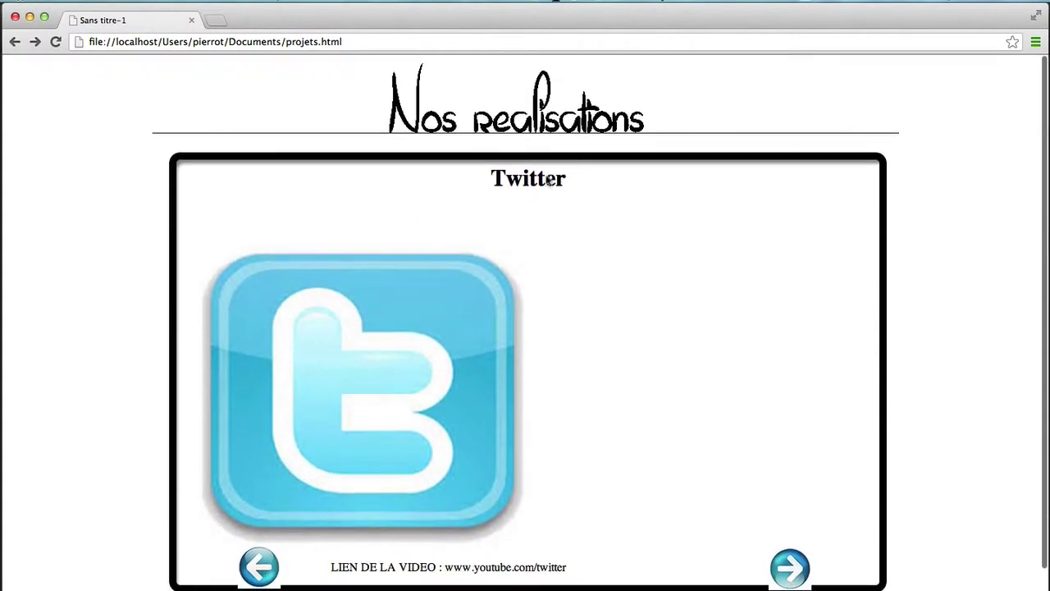
left_click(14, 16)
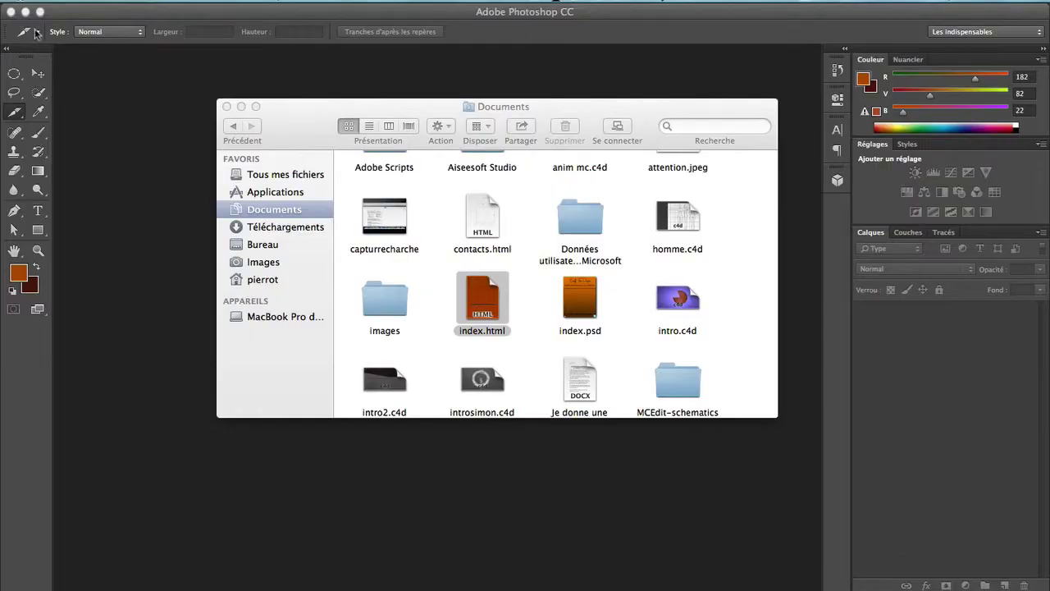
left_click(226, 106)
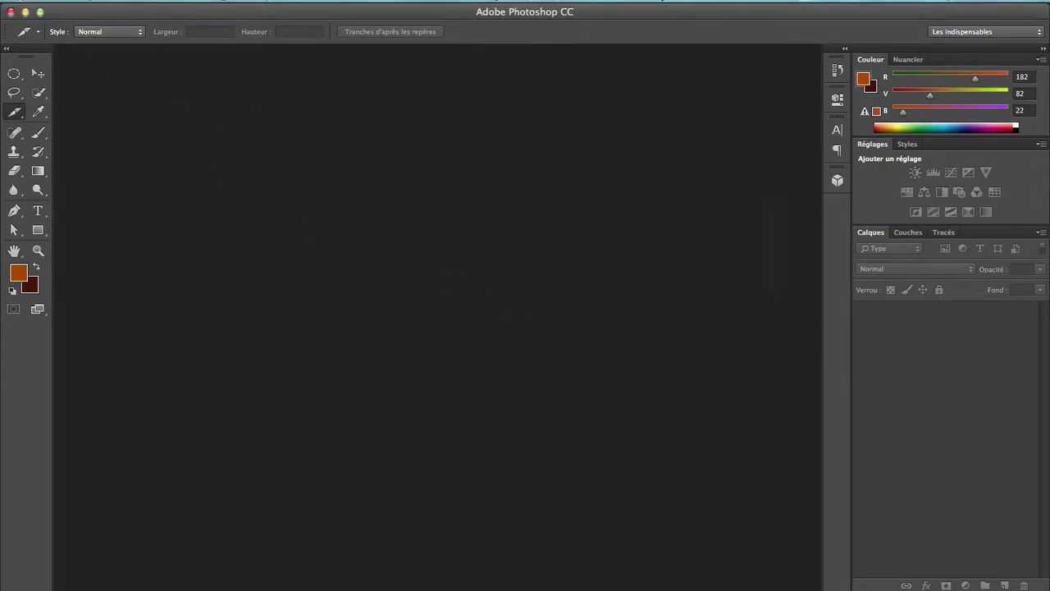
- Start a new document using the Web preset with the 1 024 x 768 size
left_click(119, 0)
left_click(138, 16)
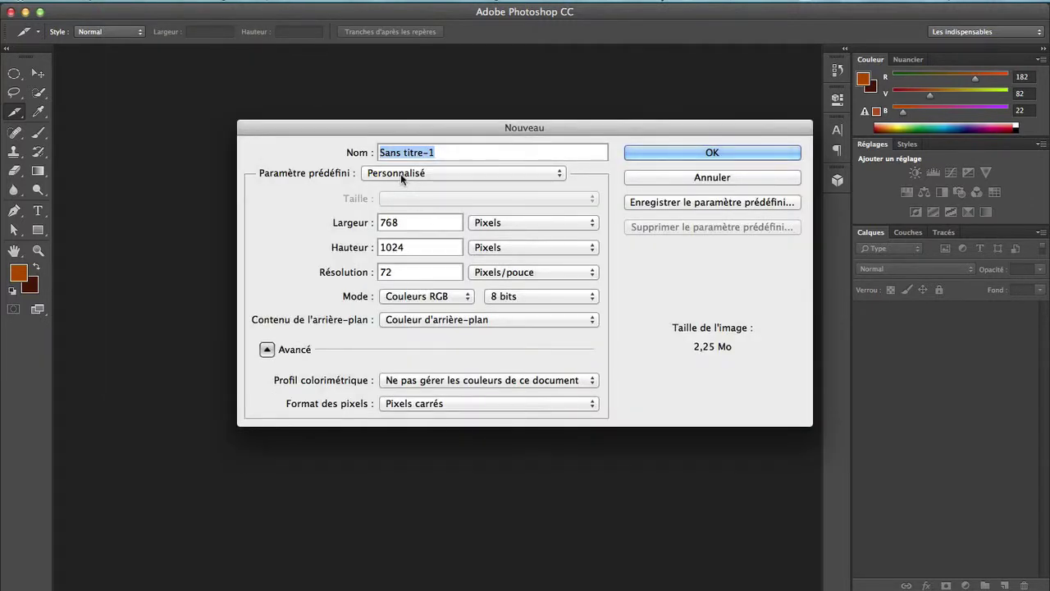
left_click(401, 174)
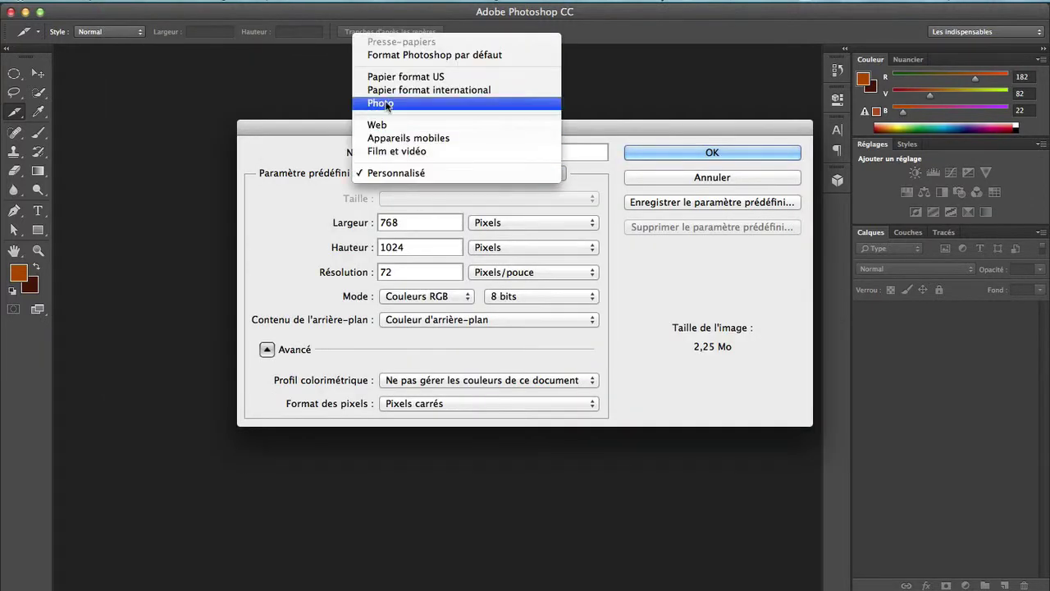
left_click(385, 125)
left_click(397, 200)
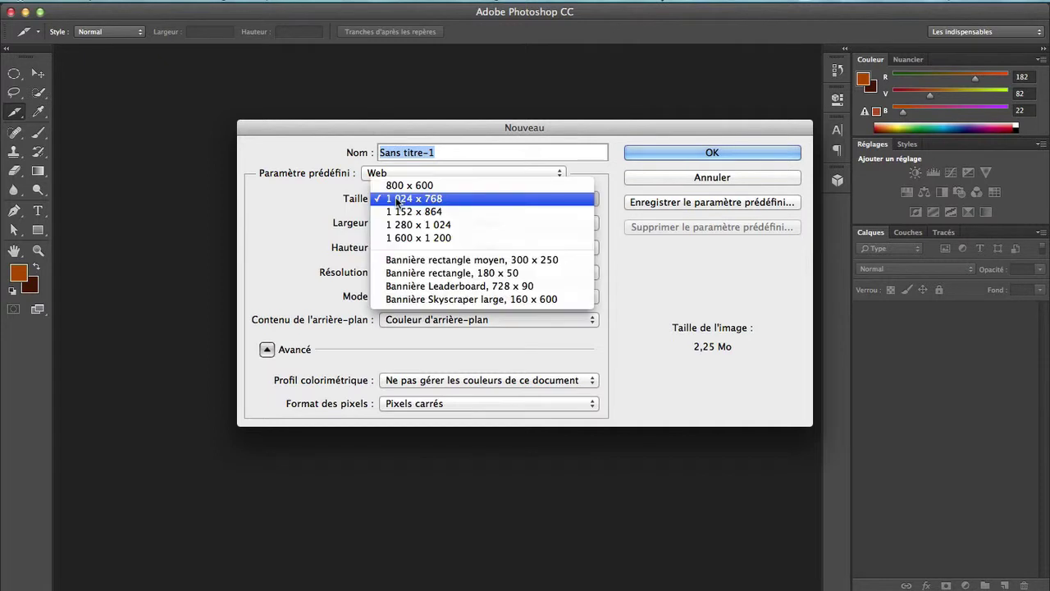
left_click(398, 186)
left_click(402, 202)
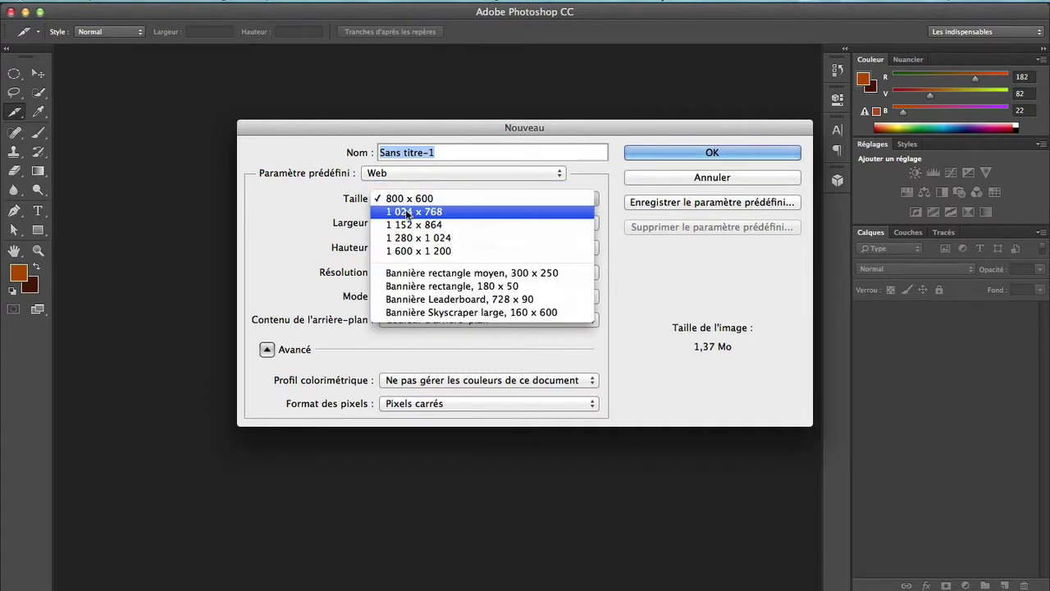
left_click(407, 212)
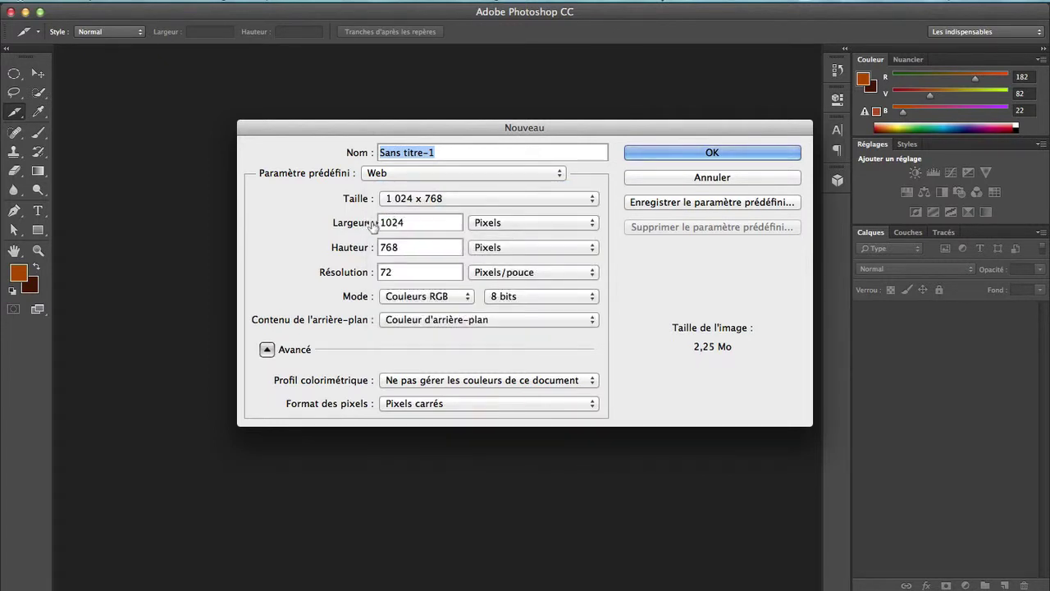
- Set the new document's width to 768 pixels and height to 1024 pixels, and create it
left_click(382, 220)
left_click_drag(382, 216, 406, 222)
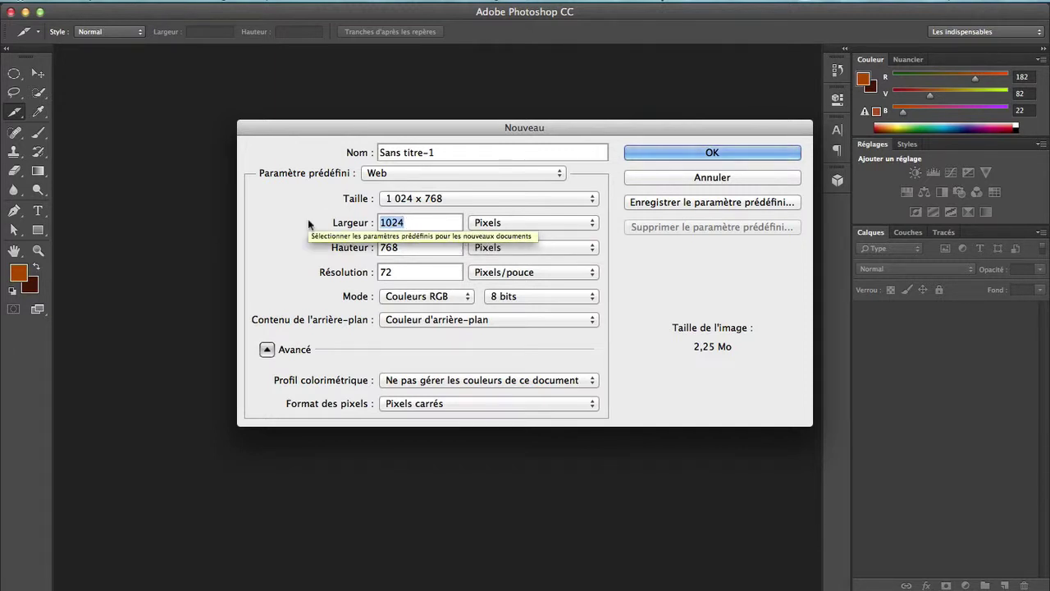
type("768")
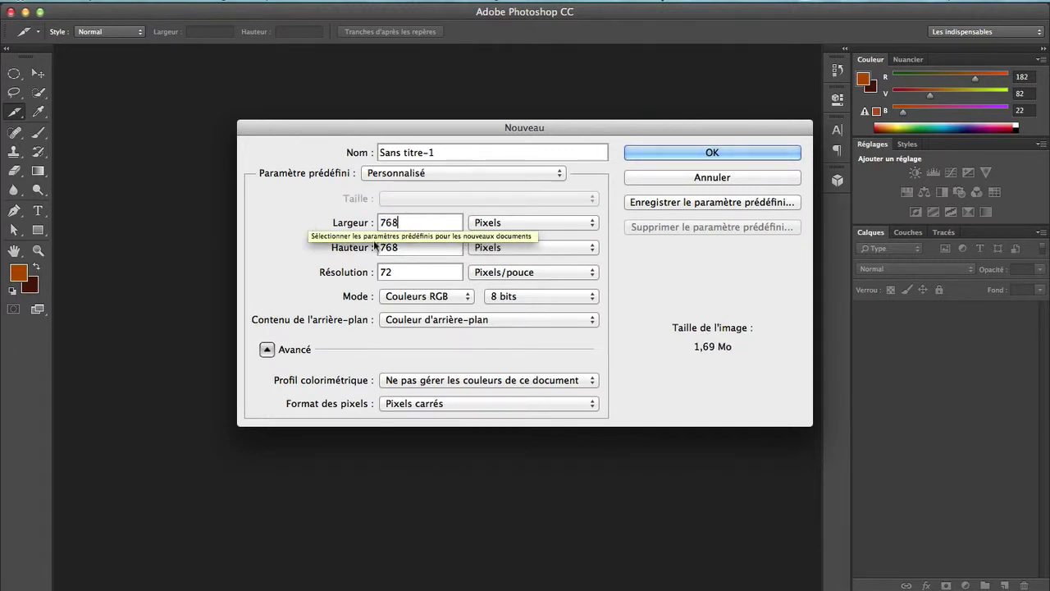
key("Tab")
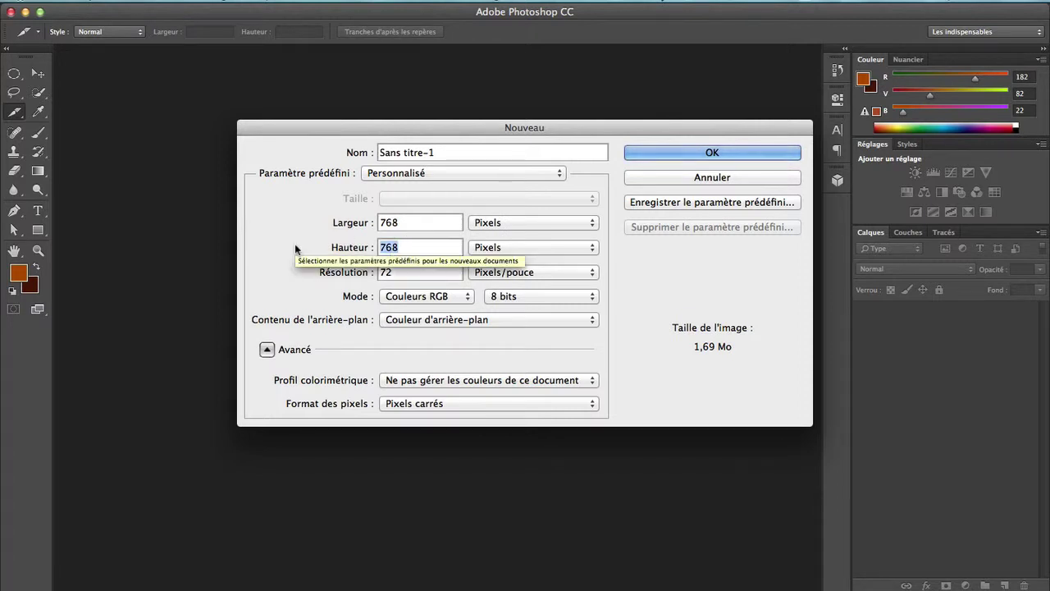
type("1024")
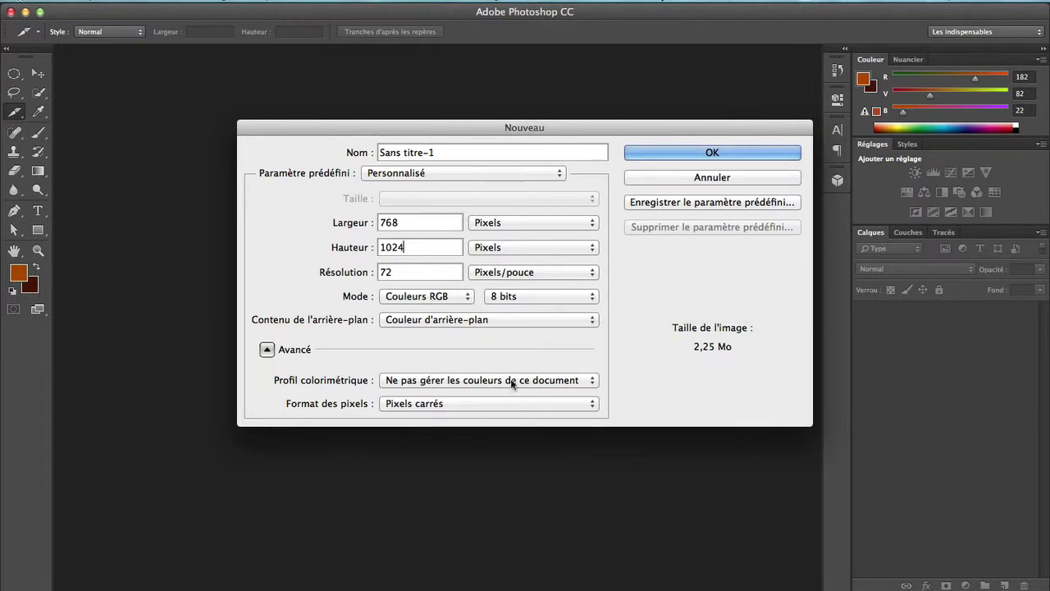
left_click(649, 151)
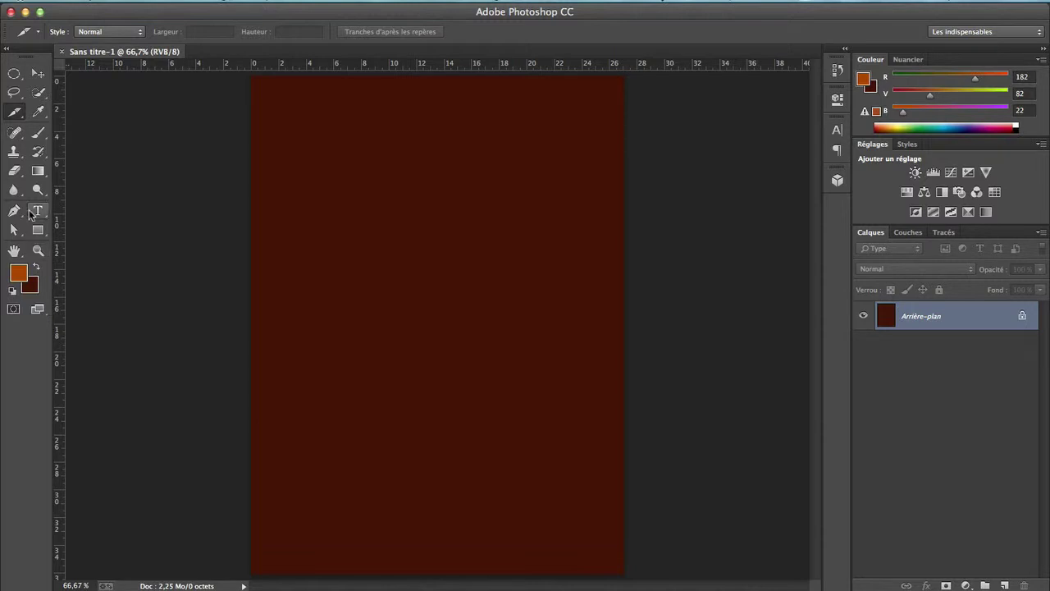
- Fill the background with a horizontal gradient running from orange at the page's left edge to dark brown at its right edge
left_click(41, 172)
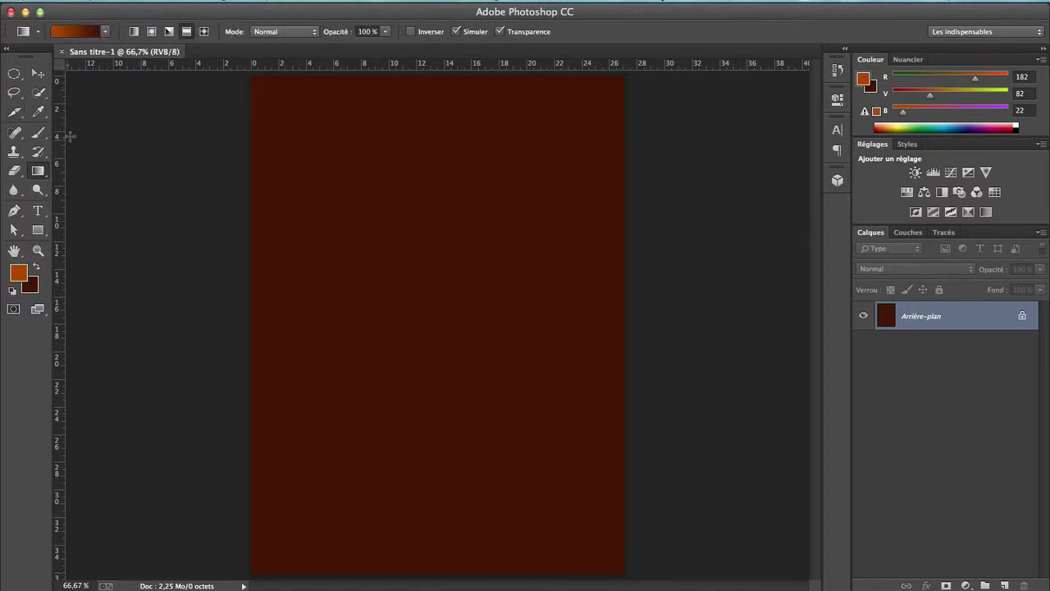
right_click(39, 172)
left_click(90, 168)
left_click_drag(248, 347, 704, 293)
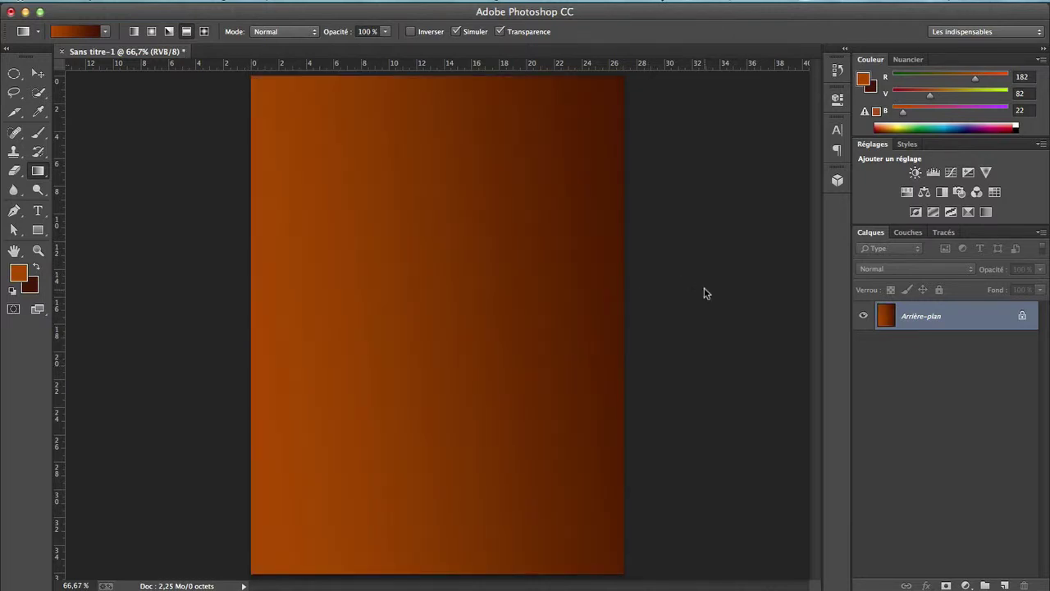
key("ctrl+z")
left_click_drag(238, 327, 724, 374)
left_click_drag(281, 318, 624, 330)
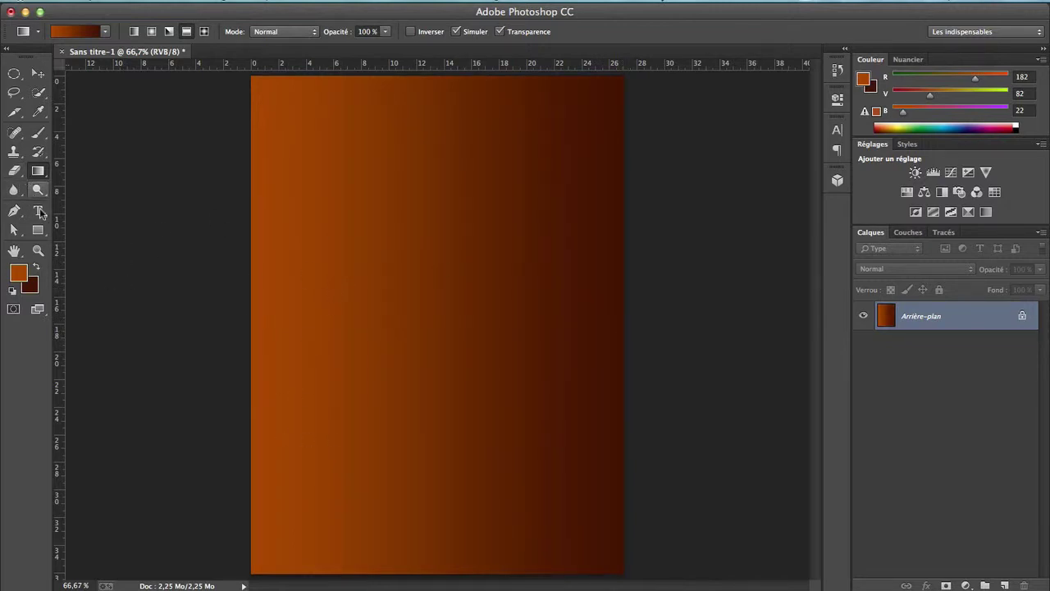
- Draw a black horizontal line about 824 px long and 1 px thick across the upper part of the page
left_click(39, 232)
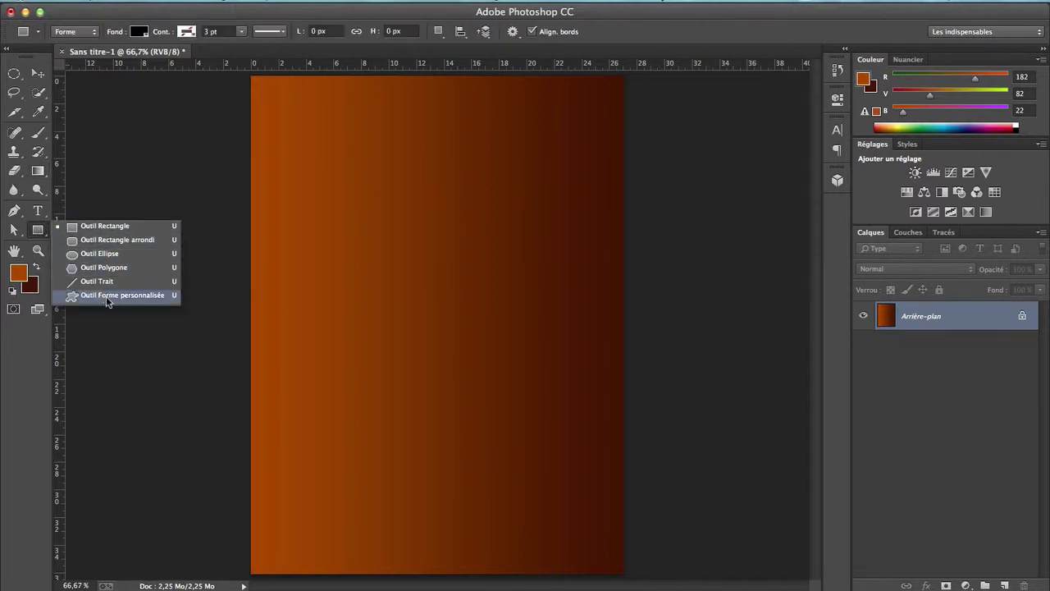
left_click(97, 281)
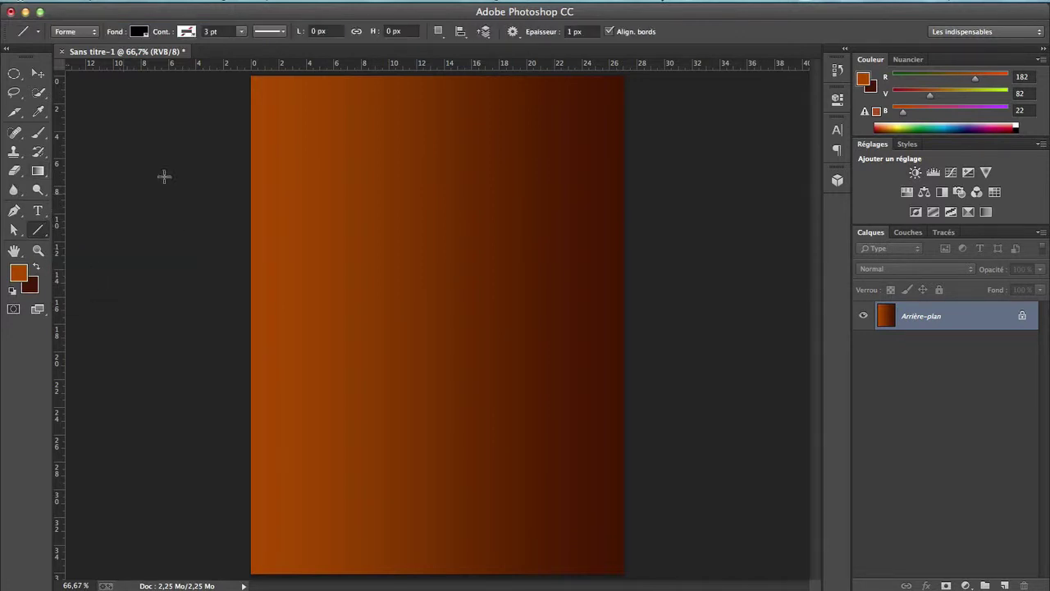
left_click(38, 231)
left_click(114, 281)
left_click_drag(245, 134, 645, 152)
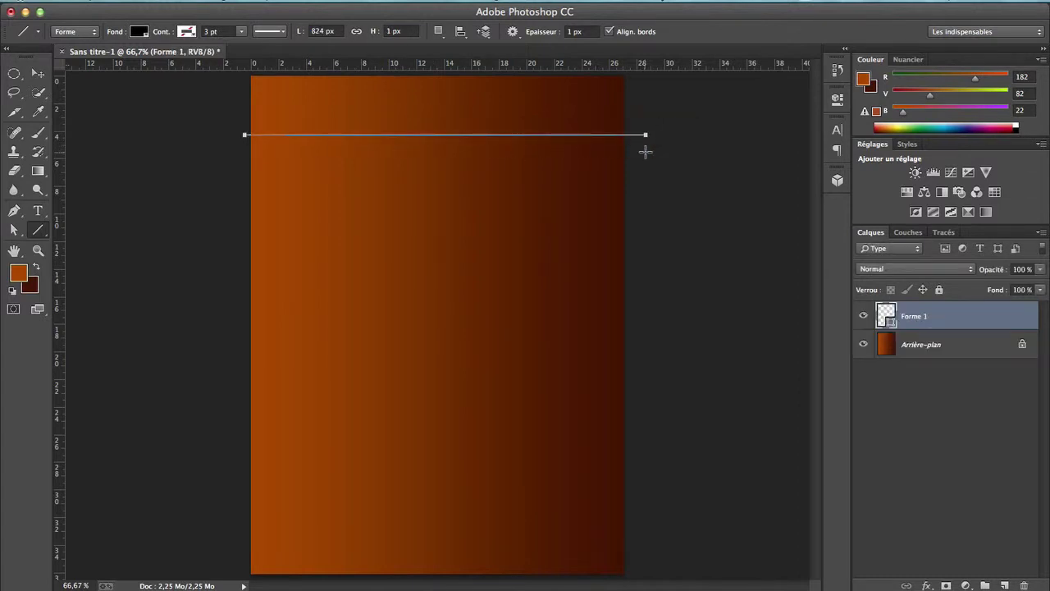
left_click(140, 32)
left_click(131, 312)
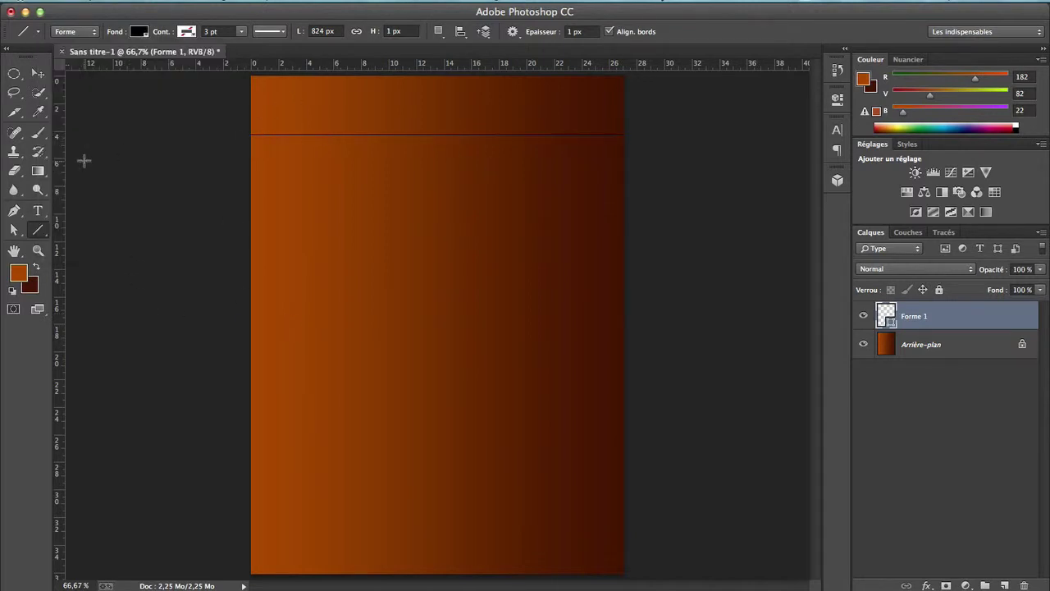
- Add the title text ACCEUIL at 100 pt above the horizontal line
left_click(37, 211)
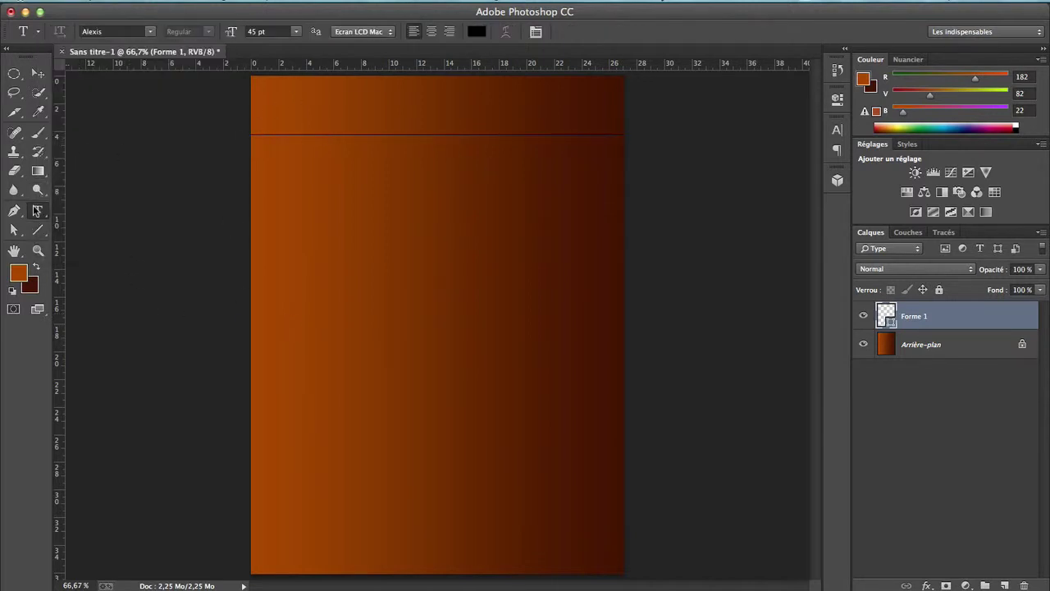
left_click(365, 104)
left_click(254, 31)
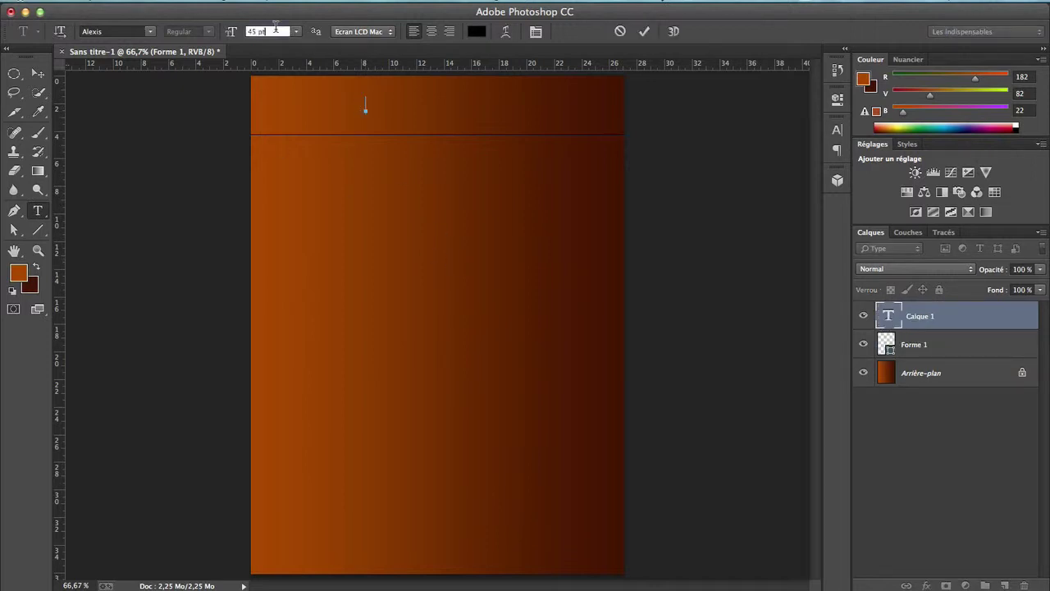
key("BackSpace")
type("100")
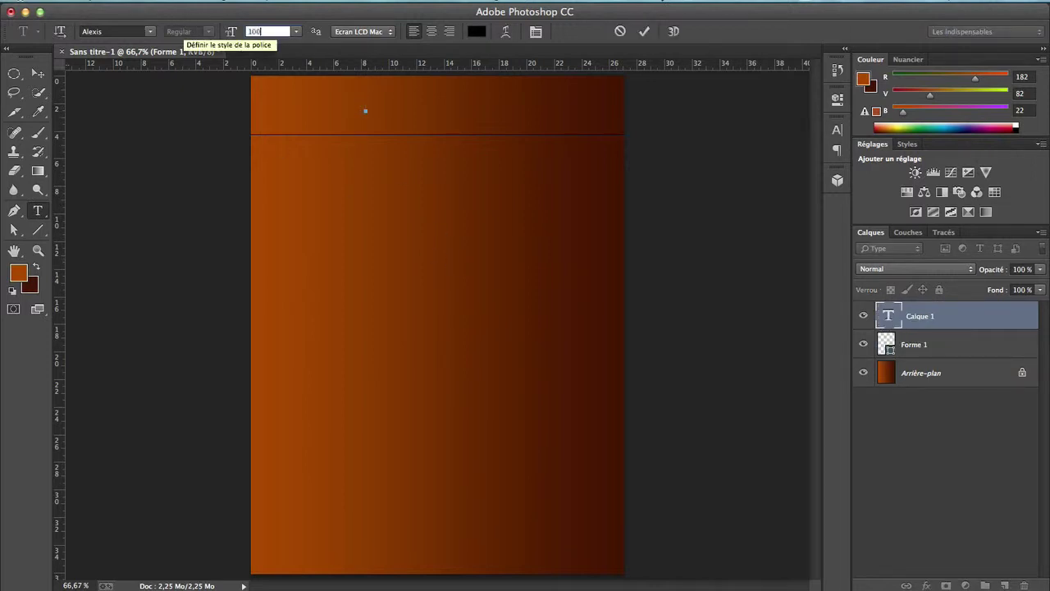
key("Return")
type("ACCEUIL")
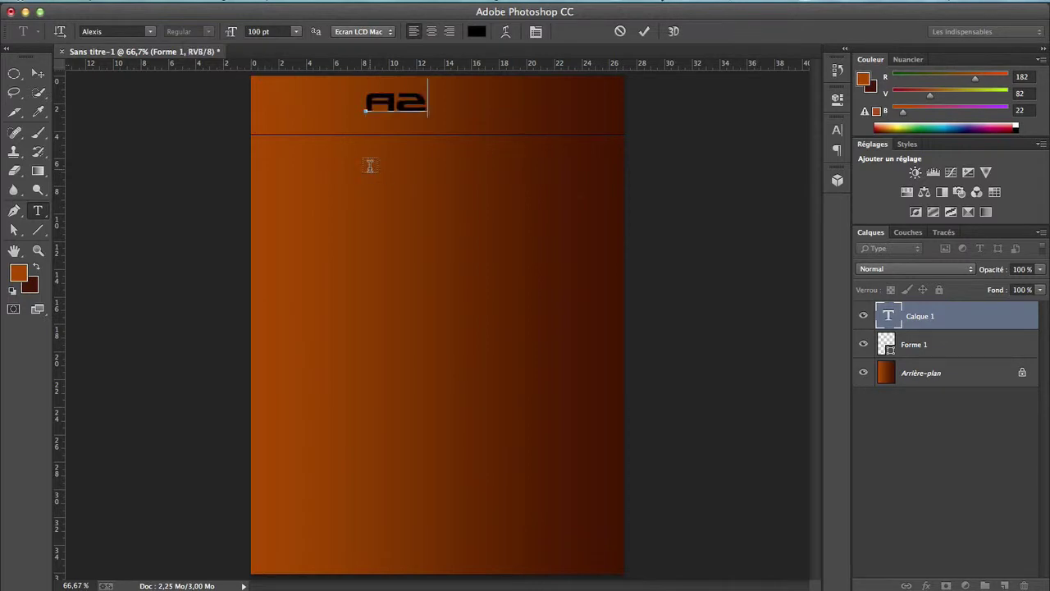
type("L")
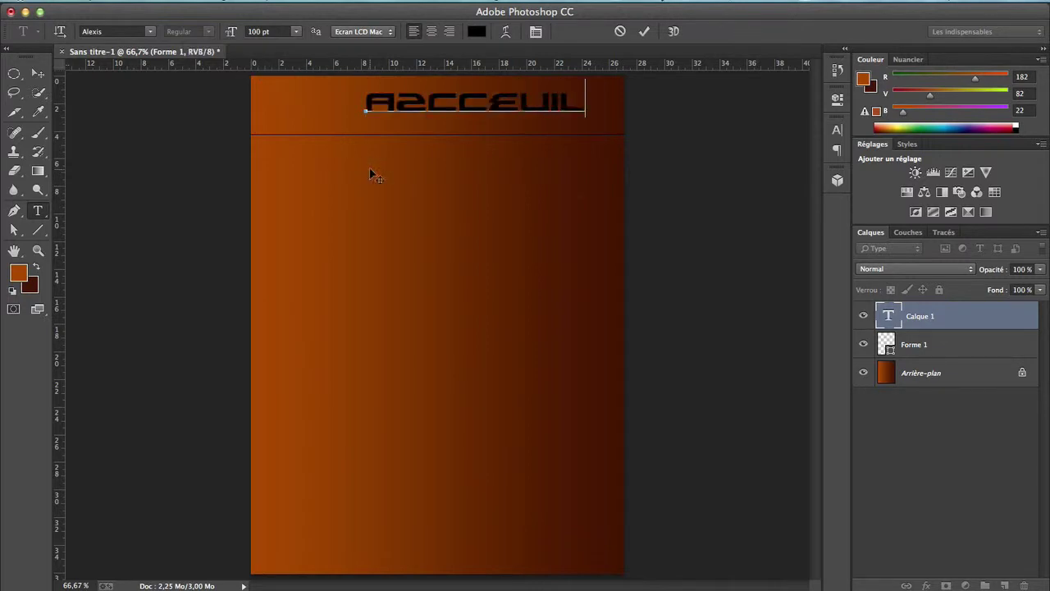
left_click(425, 104)
key("BackSpace")
- Change the ACCEUIL title's font to Videopac
left_click_drag(550, 107, 340, 105)
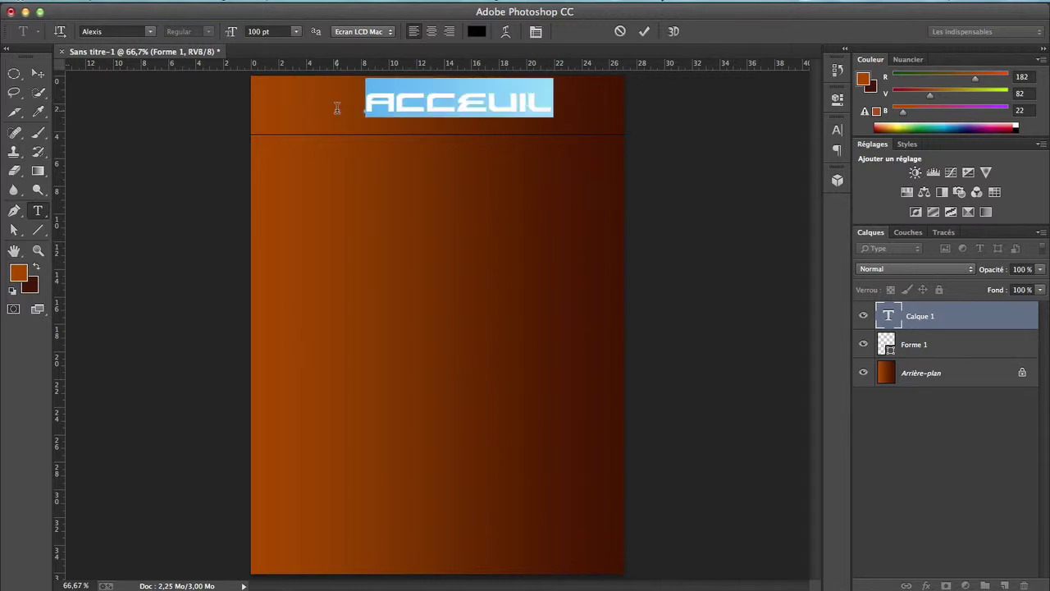
left_click(138, 31)
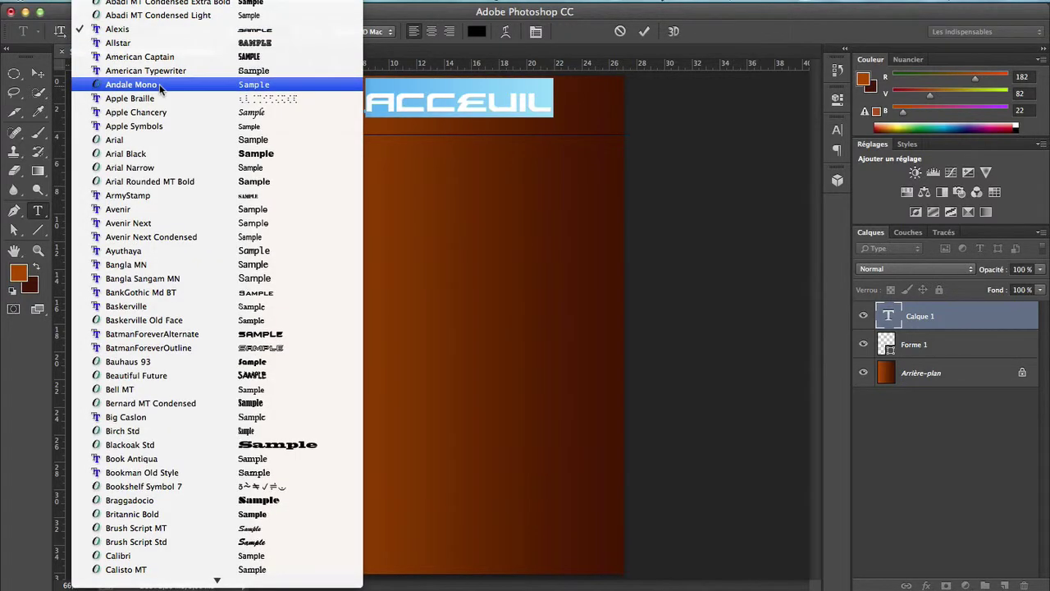
scroll(159, 86, "down", 5)
scroll(160, 85, "up", 5)
key("v")
key("i")
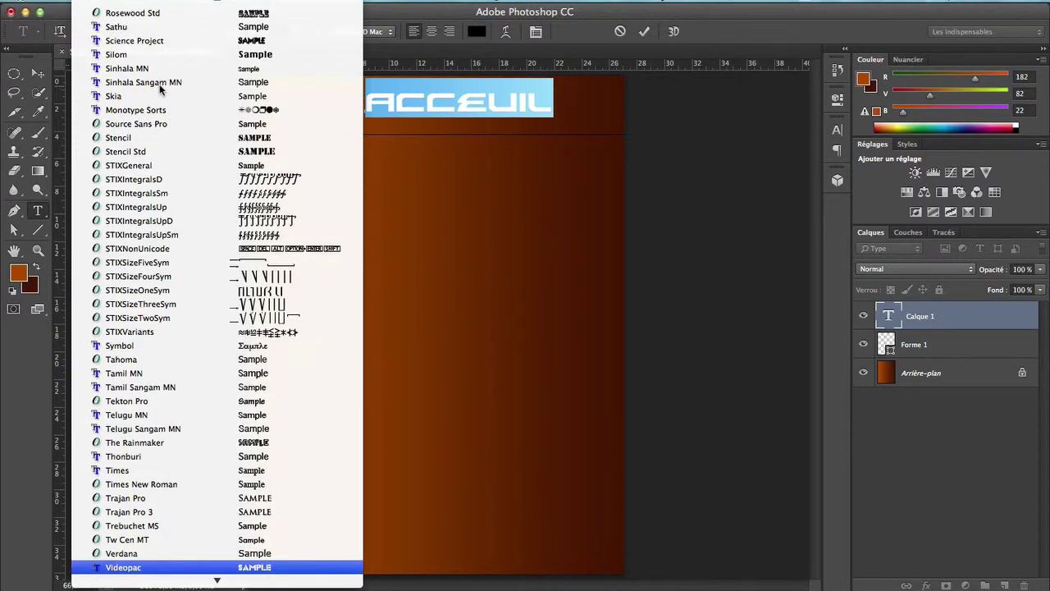
key("Return")
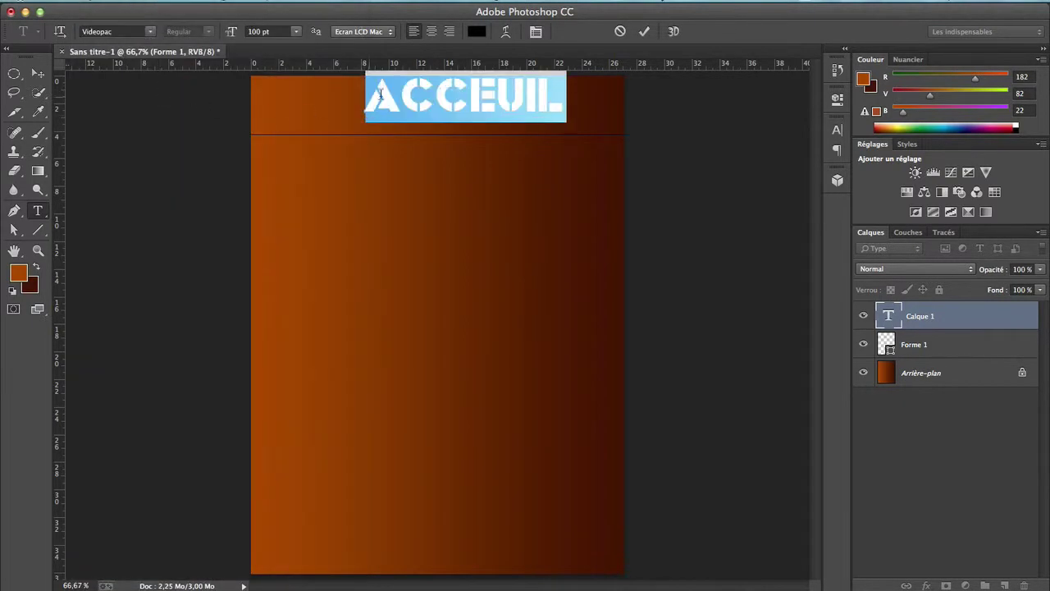
- Reposition the ACCEUIL title toward the centre of the header and set its size to 120 pt
mouse_move(610, 124)
left_mouse_down()
mouse_move(629, 127)
mouse_move(617, 125)
left_mouse_up()
left_click(516, 113)
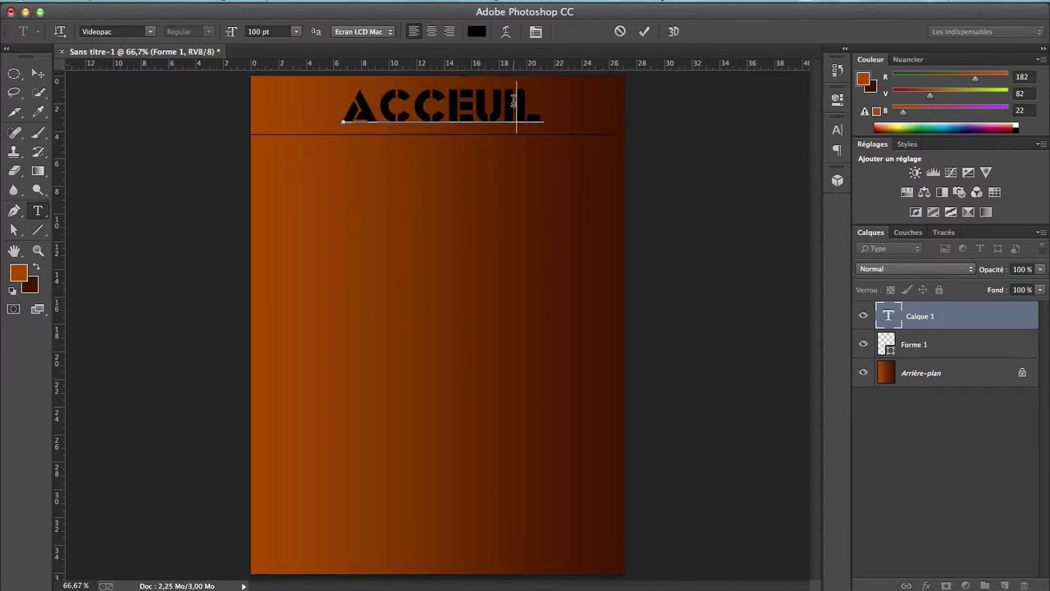
left_click_drag(538, 109, 244, 94)
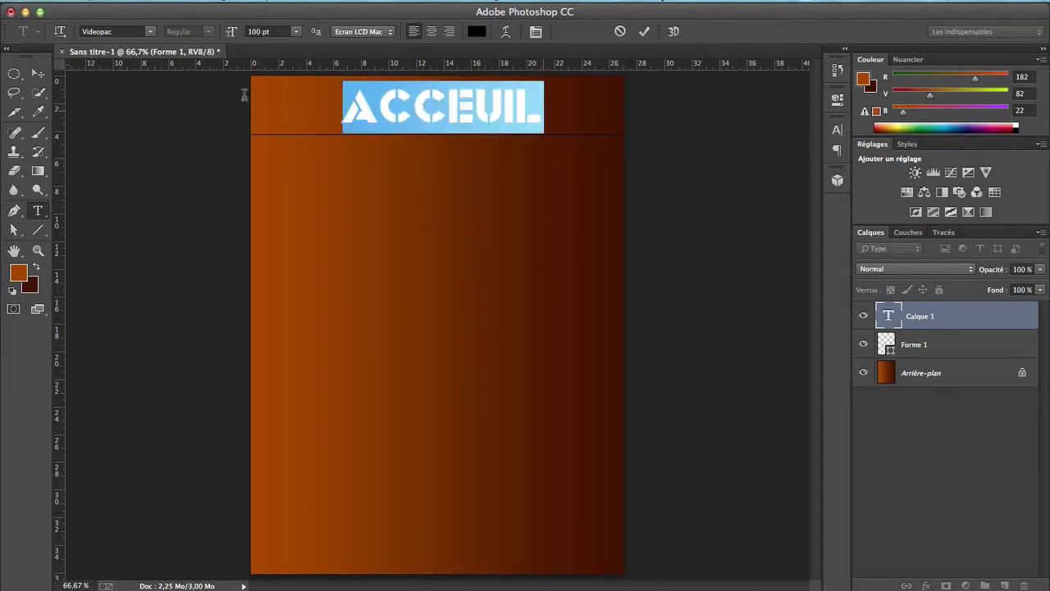
left_click(257, 31)
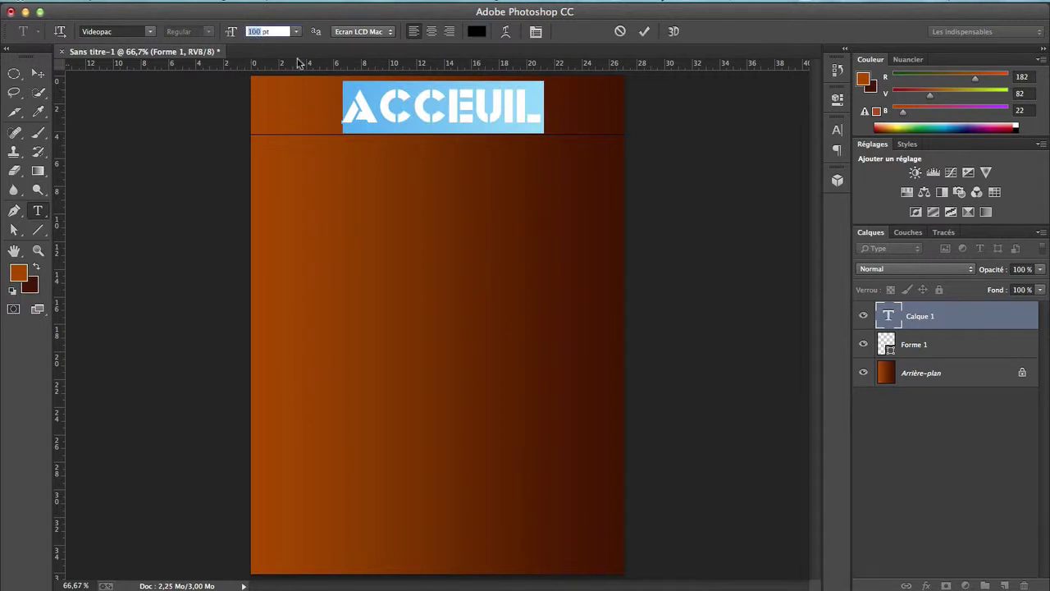
type("120")
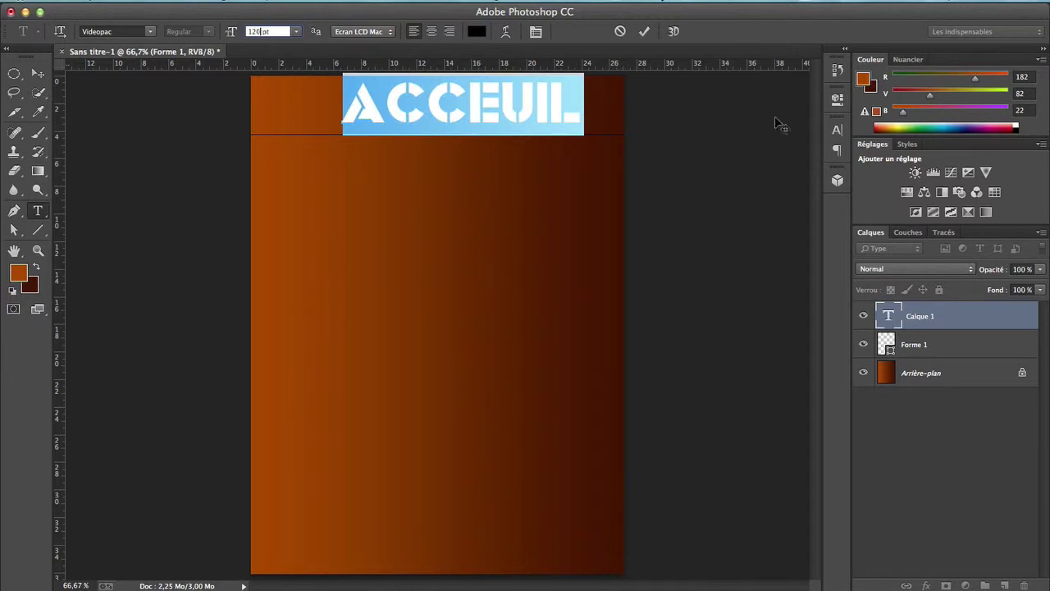
key("Return")
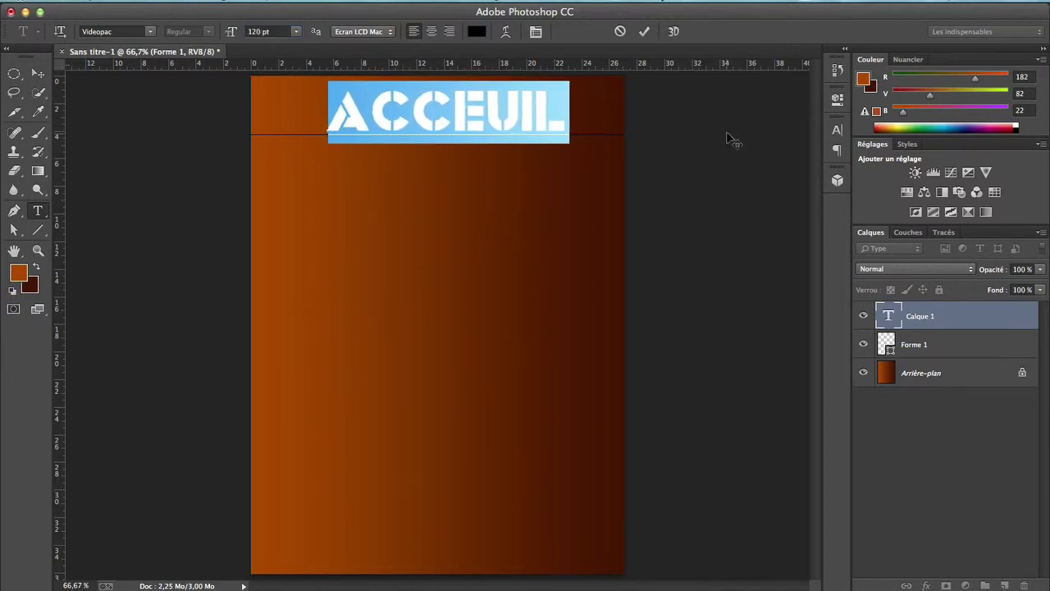
- Draw a black horizontal line about 886 px long and 1 px thick across the lower part of the page
left_click(581, 120)
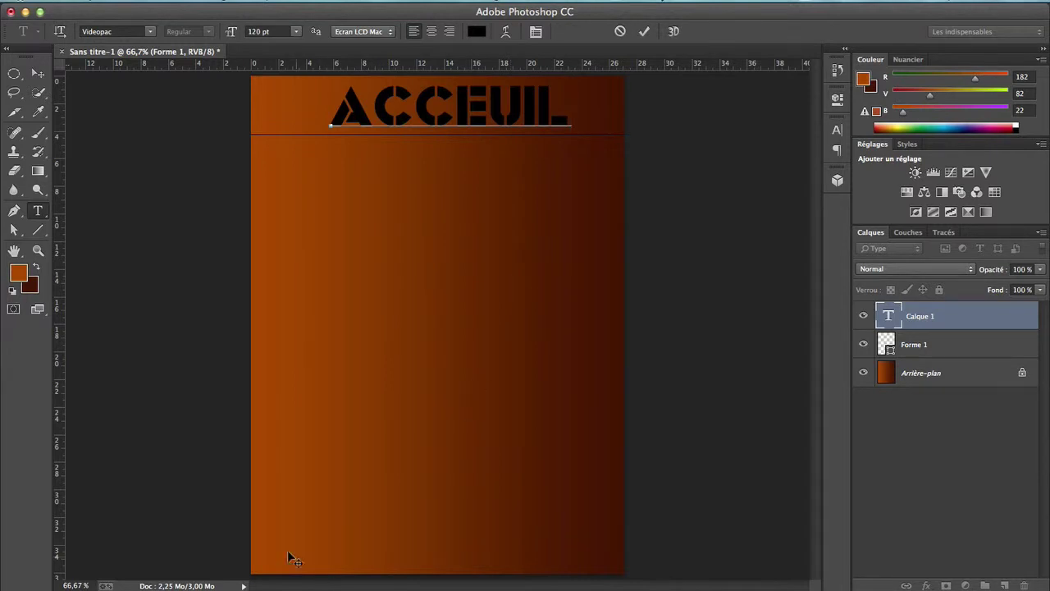
left_click(38, 230)
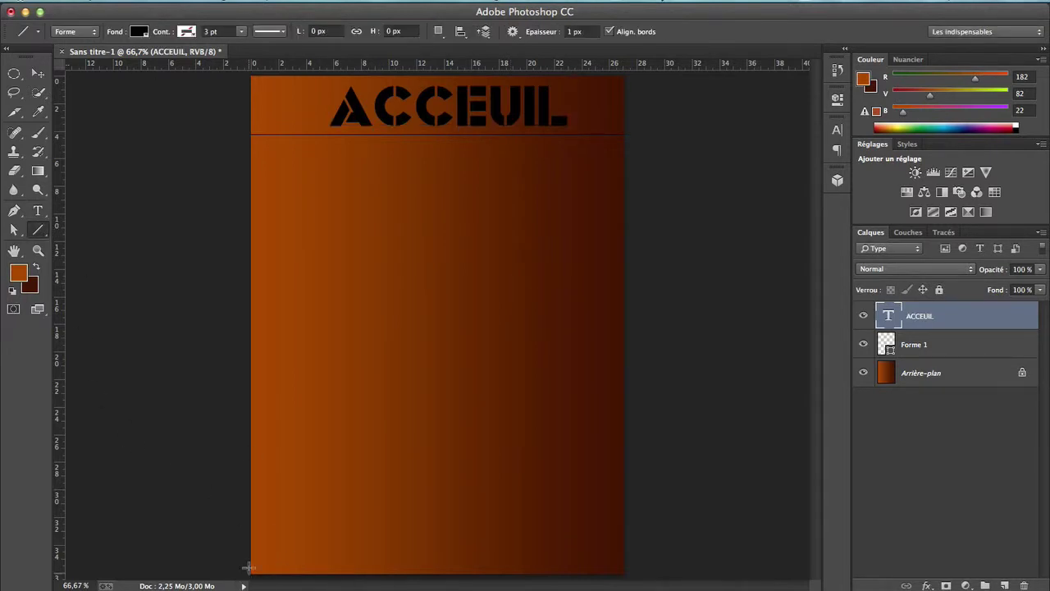
left_click_drag(246, 557, 649, 573)
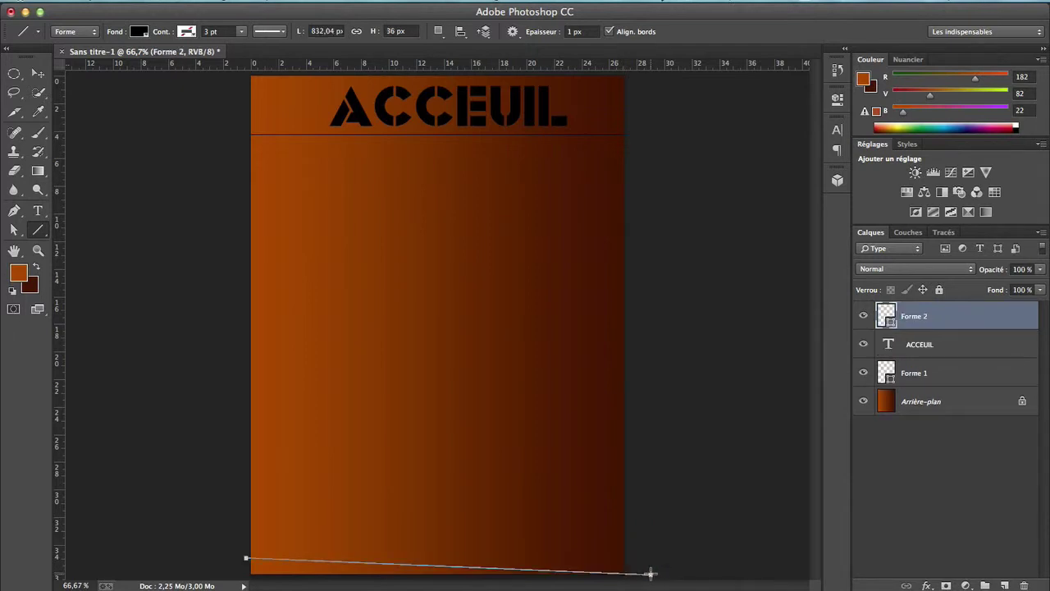
key("ctrl+z")
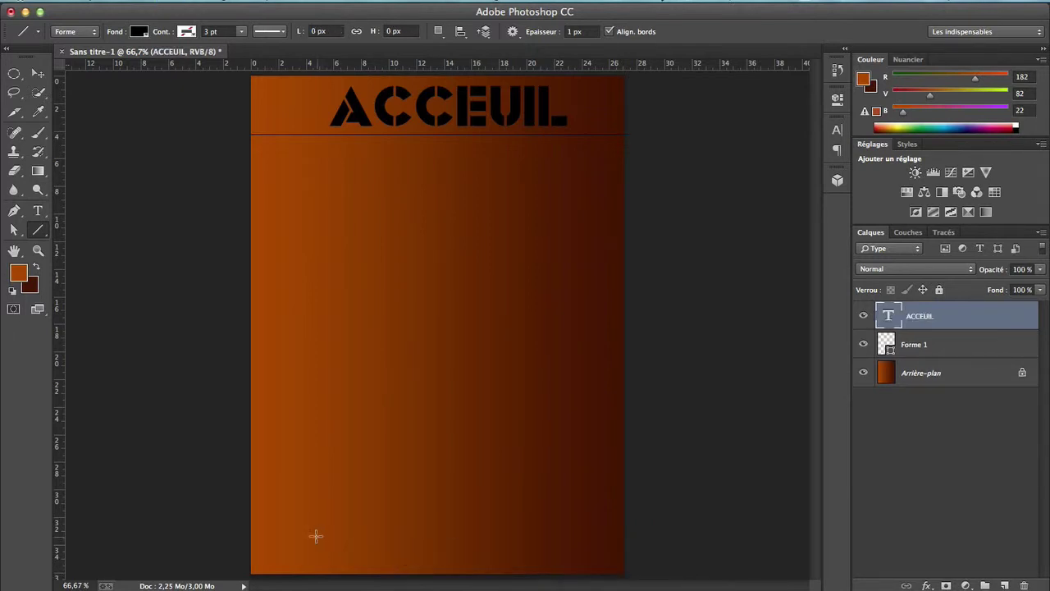
left_click_drag(241, 543, 672, 543)
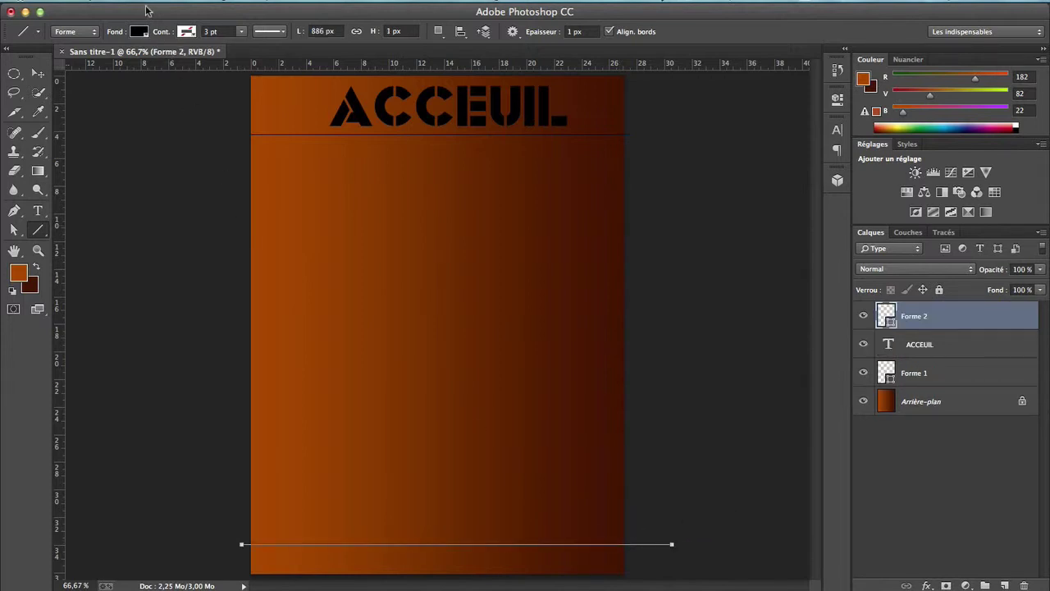
key("Return")
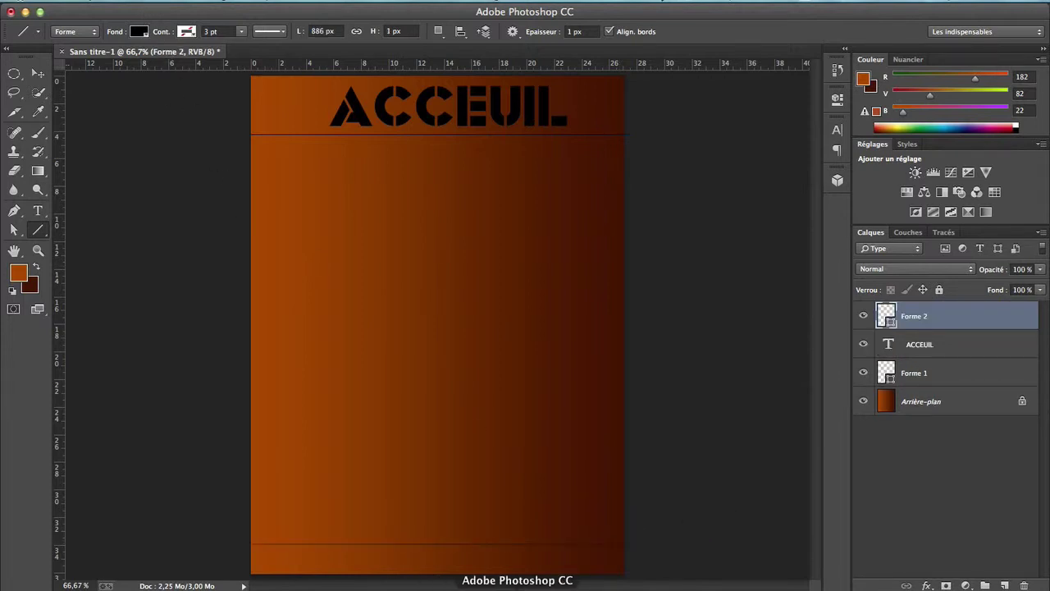
- Nudge the lower horizontal line slightly down the page to adjust the height of the footer strip
key("v")
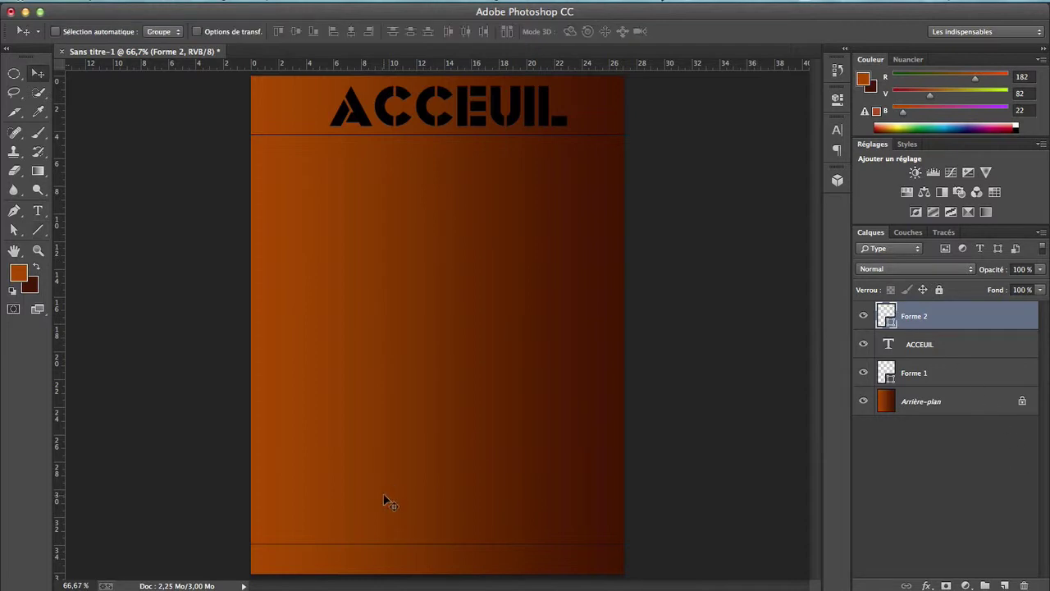
key("Down")
key("Down")
key("Down")
key("Down")
key("Down")
key("Down")
key("Down")
key("Down")
key("Down")
key("Down")
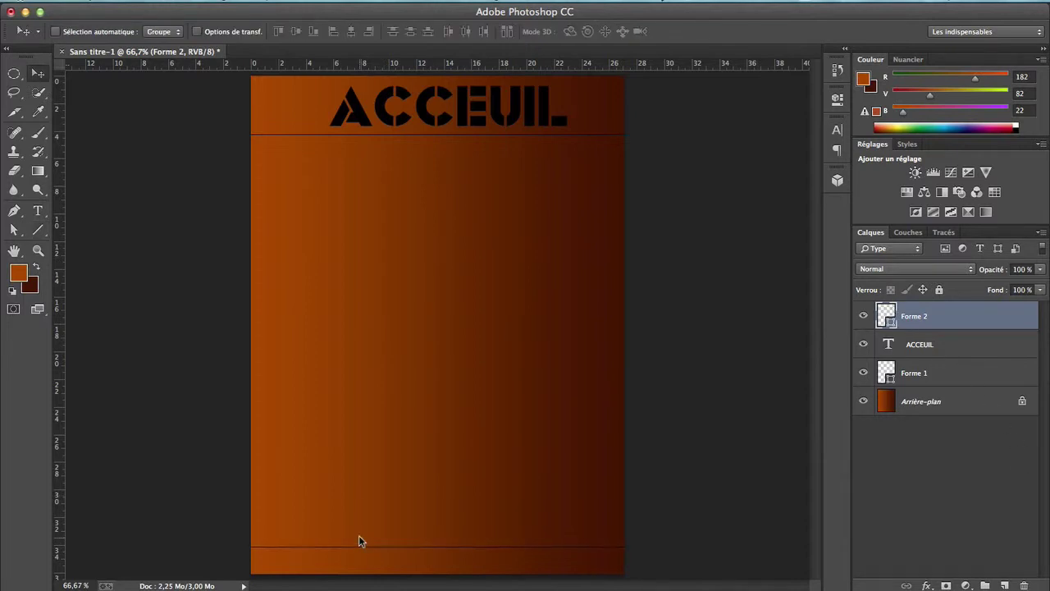
key("Down")
key("Down")
key("Down")
key("Down")
key("Down")
key("Down")
key("Down")
key("Down")
key("Down")
key("Down")
key("Down")
key("Down")
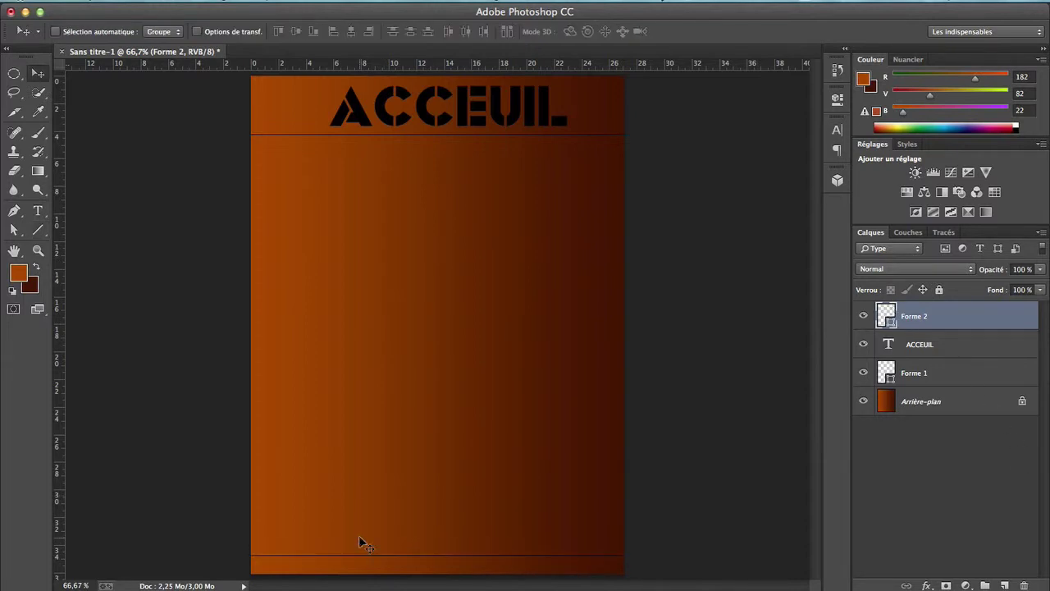
key("Up")
key("Up")
key("Up")
key("Up")
key("Up")
key("Up")
key("Up")
key("Up")
key("Up")
key("Up")
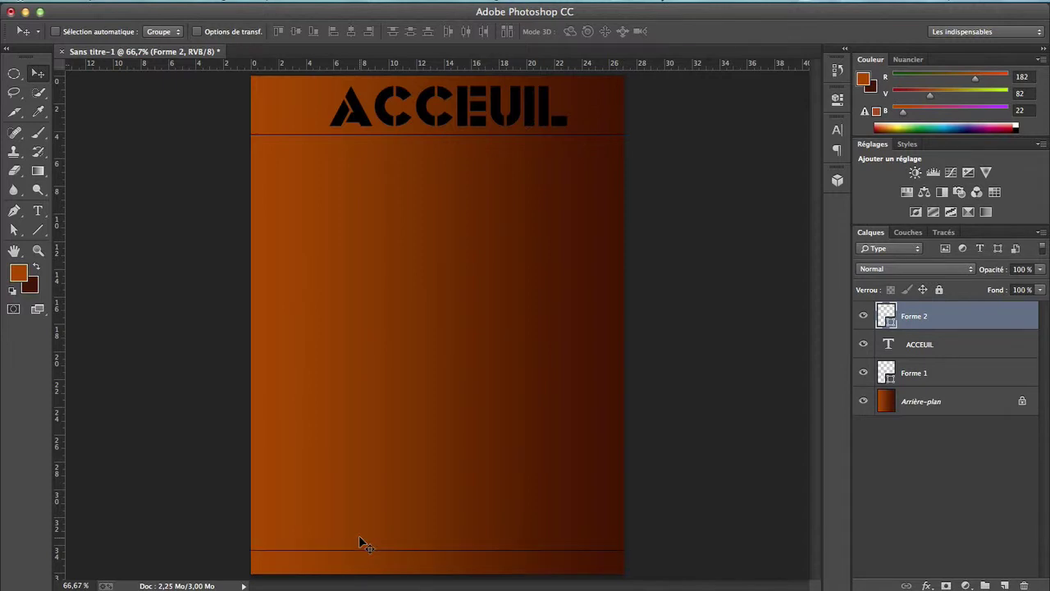
key("Up")
key("Up")
key("Up")
key("Up")
key("Up")
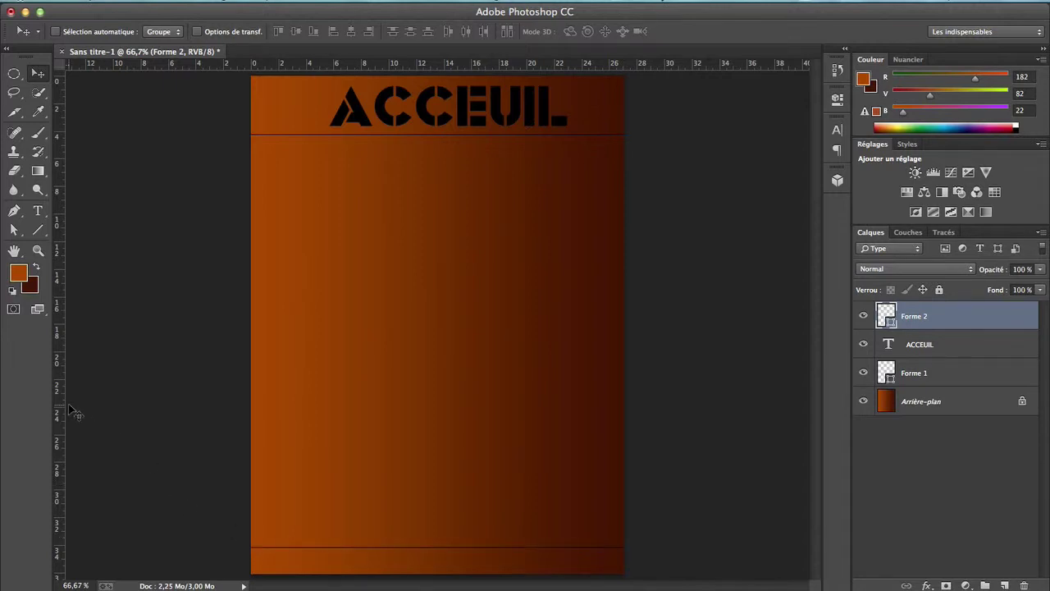
- Start a text line in the footer strip below the lower line, using the Alexis font at 45 pt
key("t")
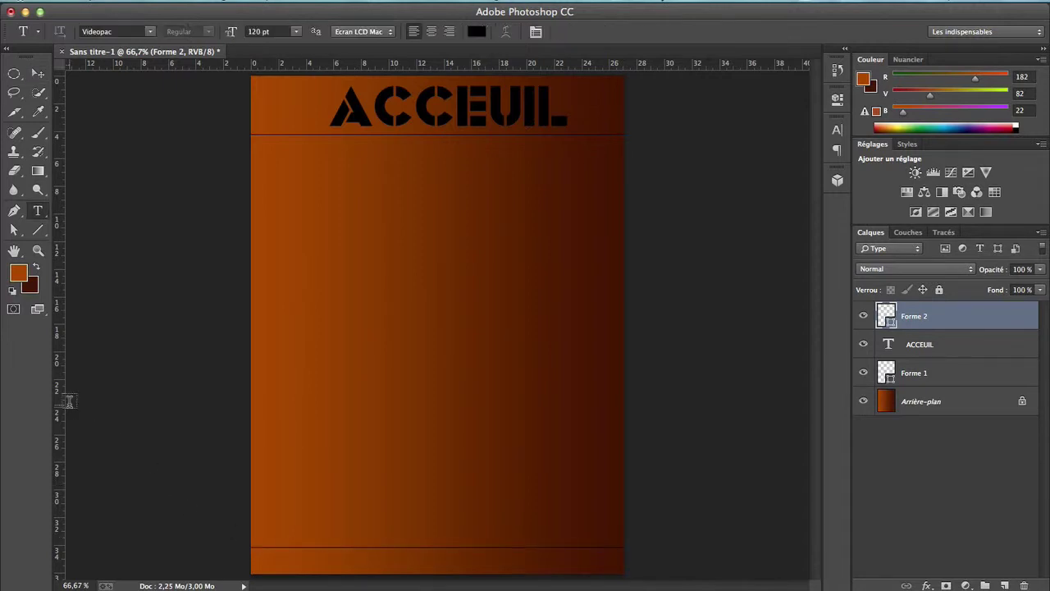
left_click(258, 562)
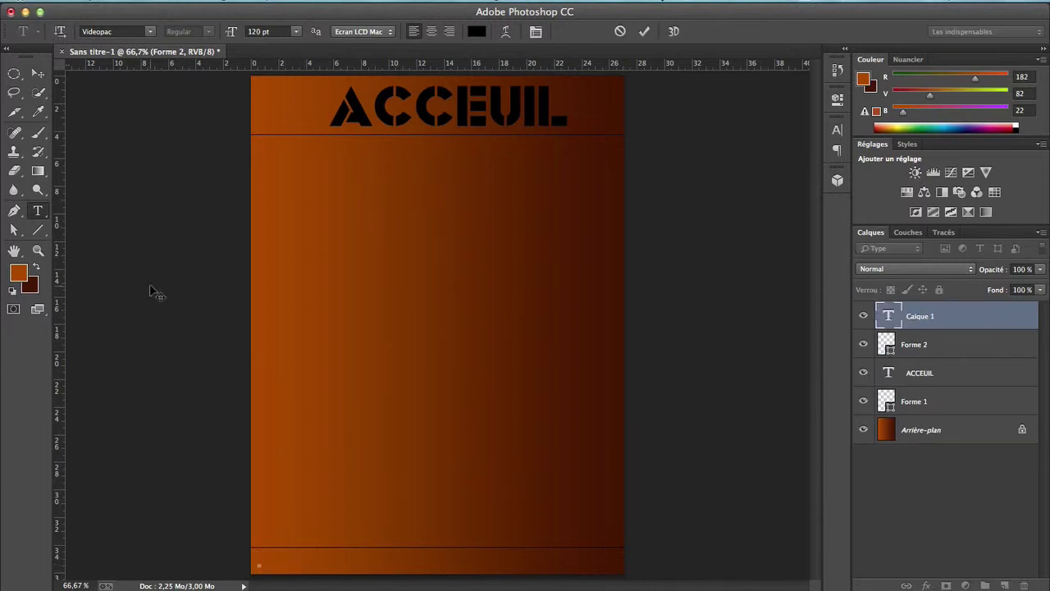
left_click(259, 31)
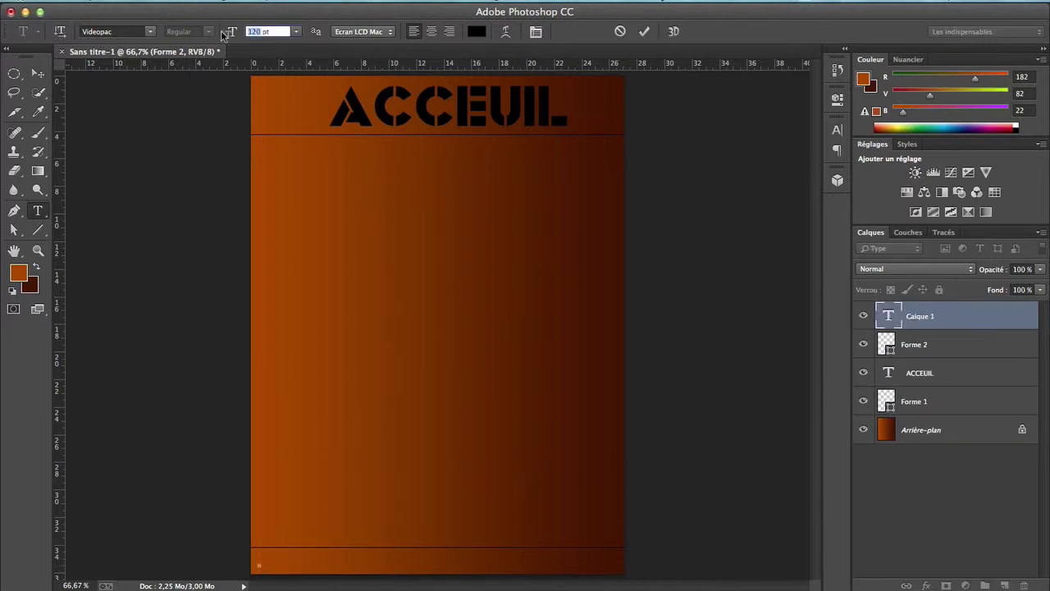
type("45")
key("Return")
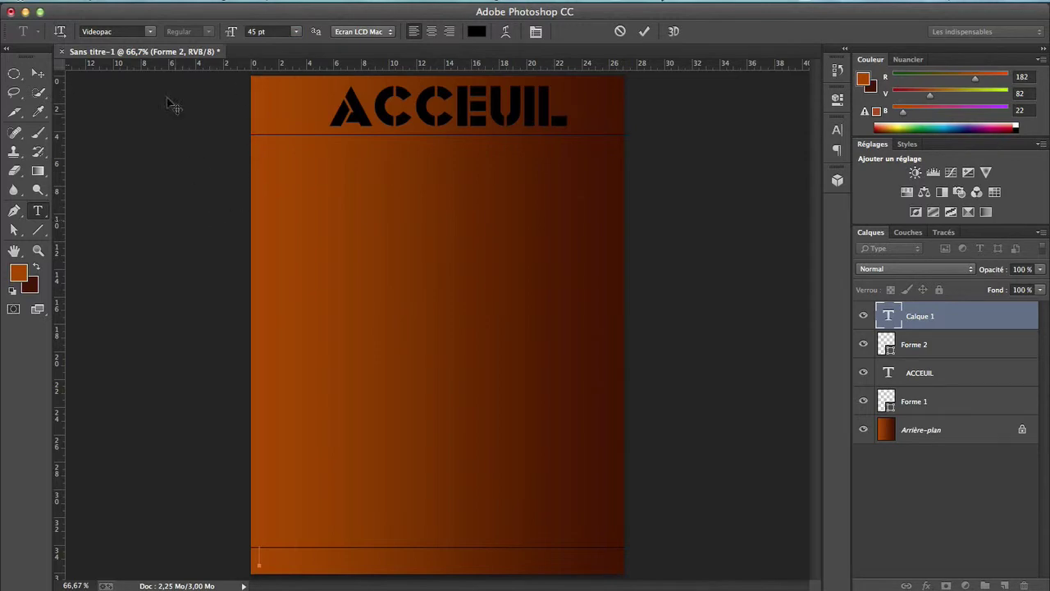
left_click(151, 31)
scroll(150, 29, "up", 20)
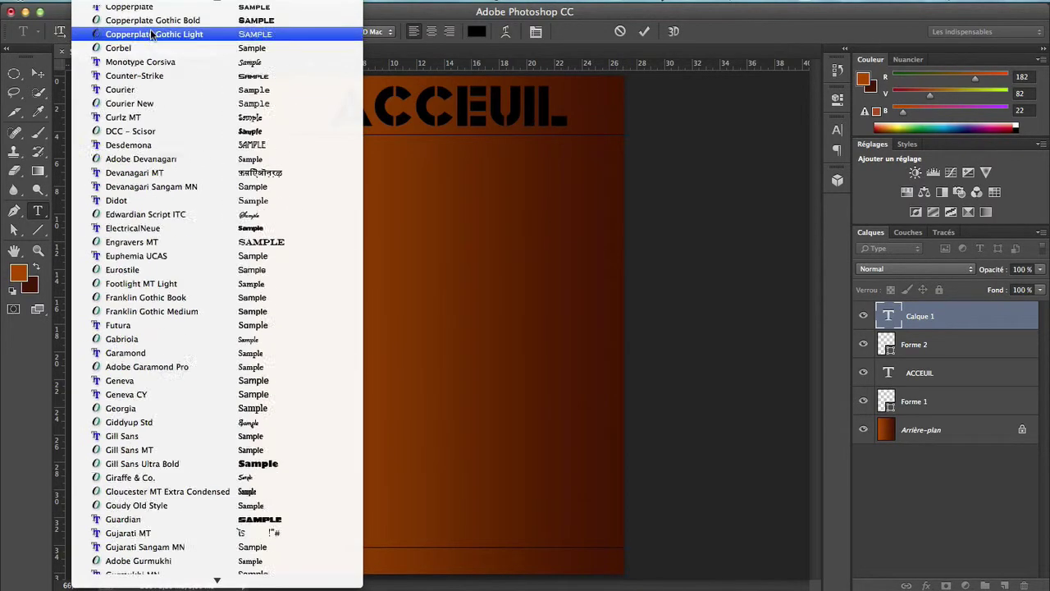
left_click(150, 29)
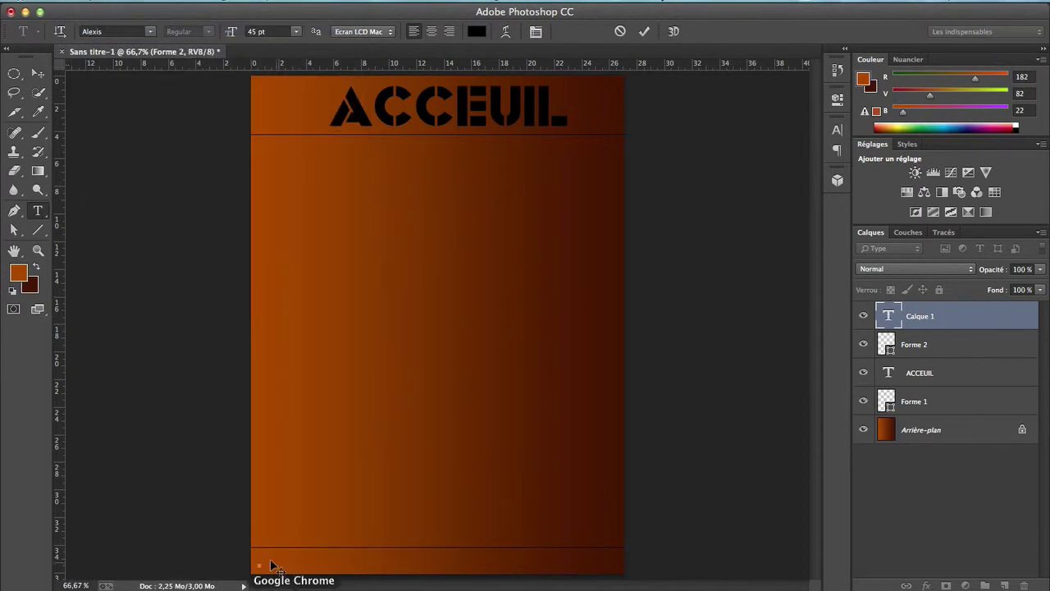
- Enter ACCEUIL / CONTACTER as the footer text
type("ALEXIS /")
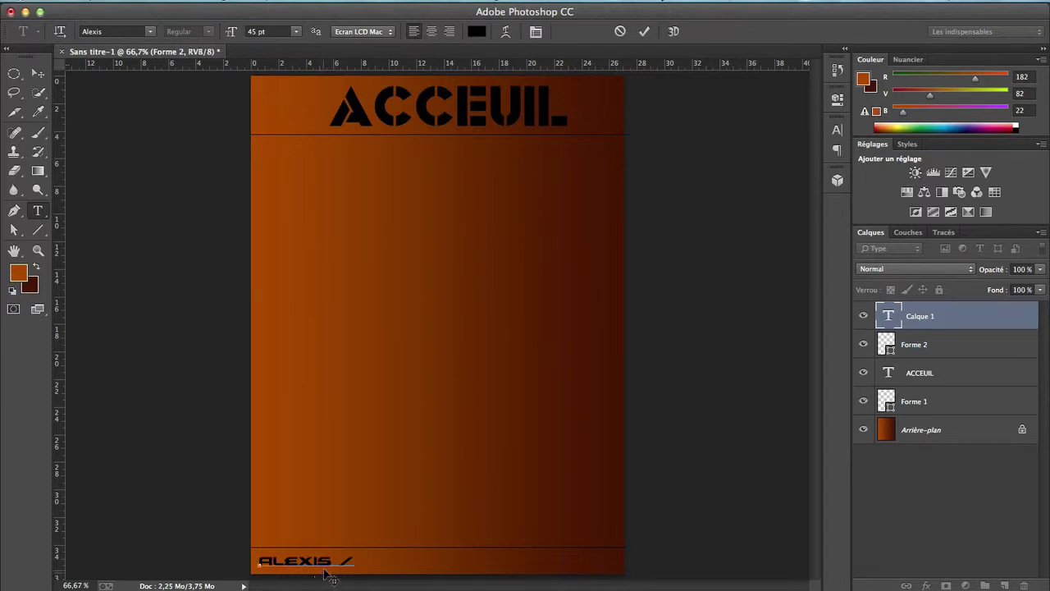
left_click_drag(327, 561, 250, 558)
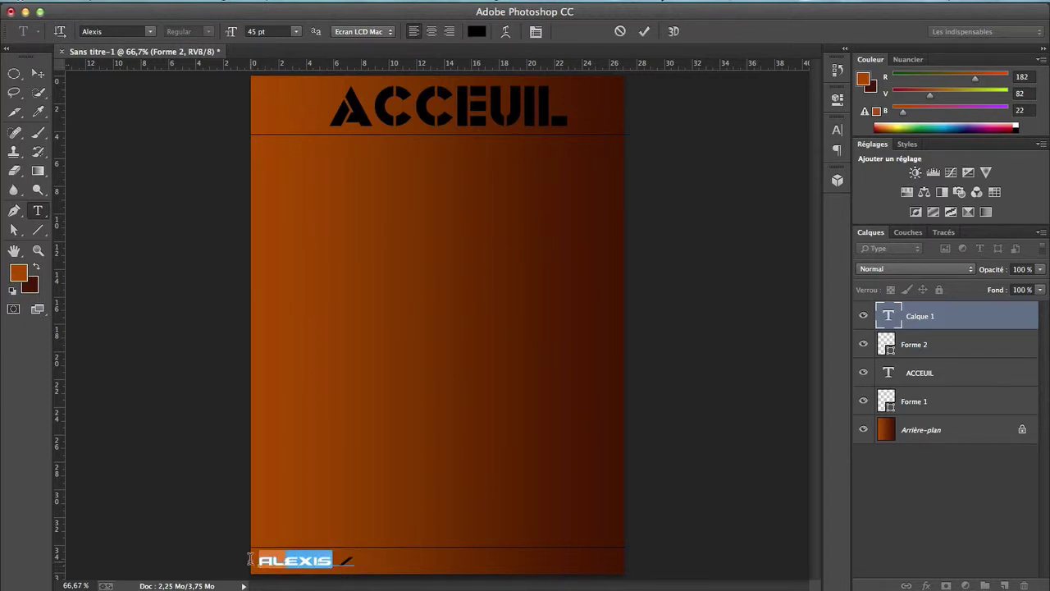
type("ACCEUIL")
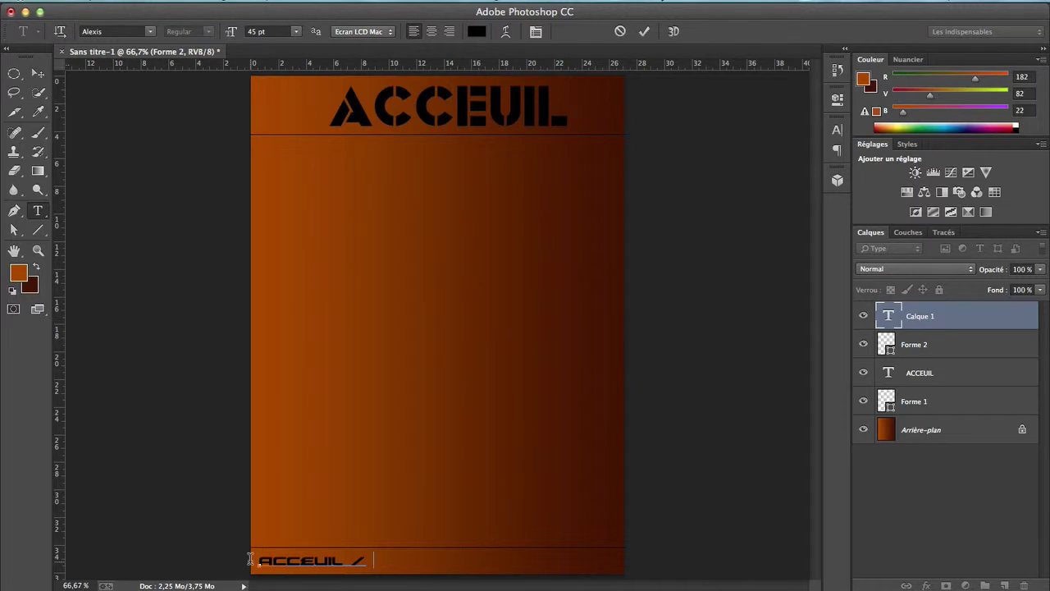
type("CONTACTER")
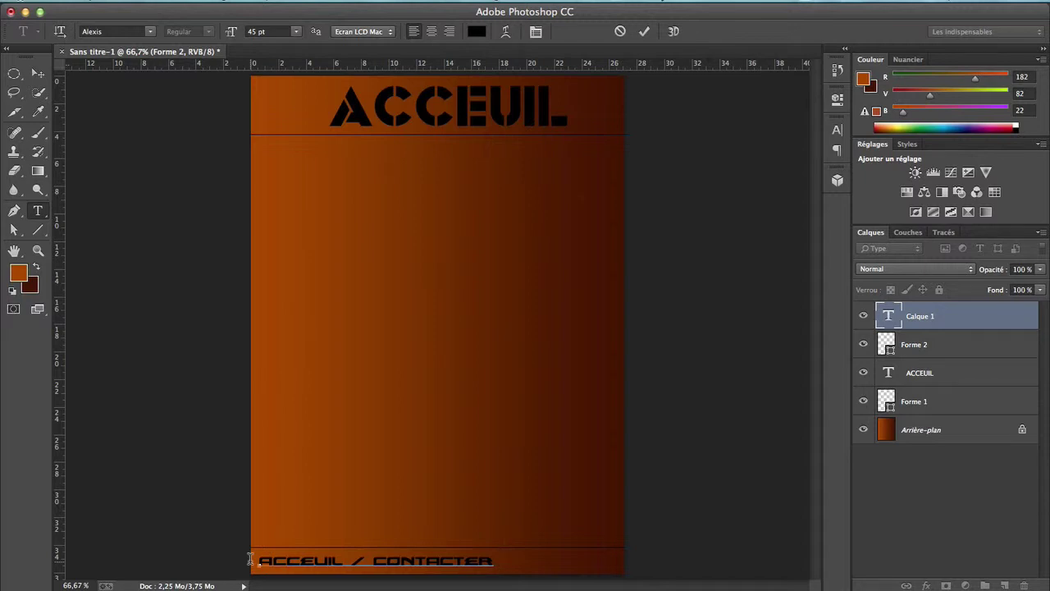
- Extend the footer text with a slash and the word PROJETS after CONTACTER
type("/ PROJE")
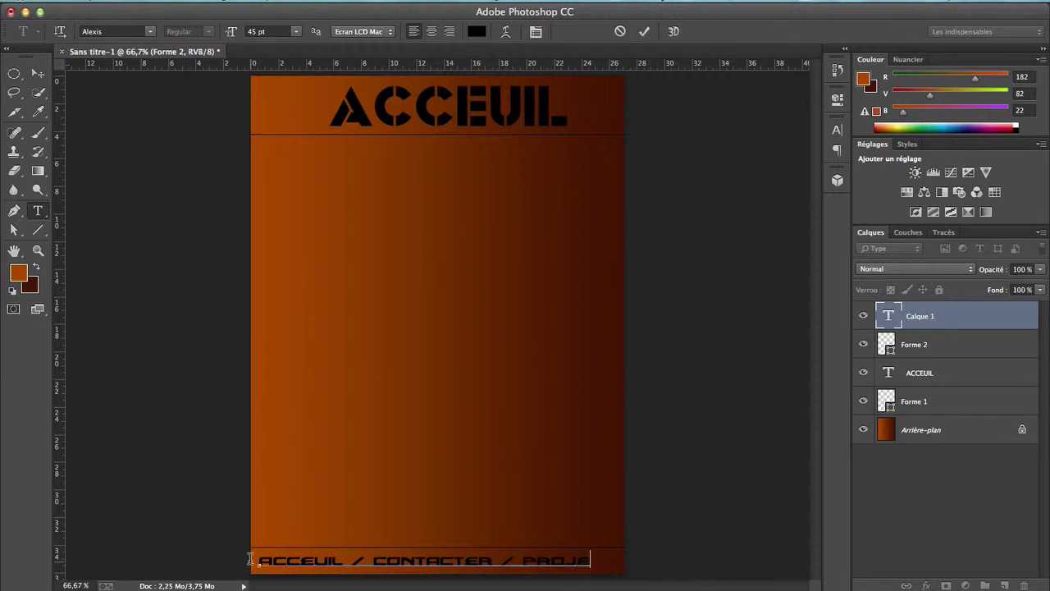
type("TS")
key("BackSpace")
key("BackSpace")
key("BackSpace")
key("BackSpace")
key("BackSpace")
key("BackSpace")
type("AT")
key("BackSpace")
key("BackSpace")
key("BackSpace")
key("BackSpace")
key("BackSpace")
key("BackSpace")
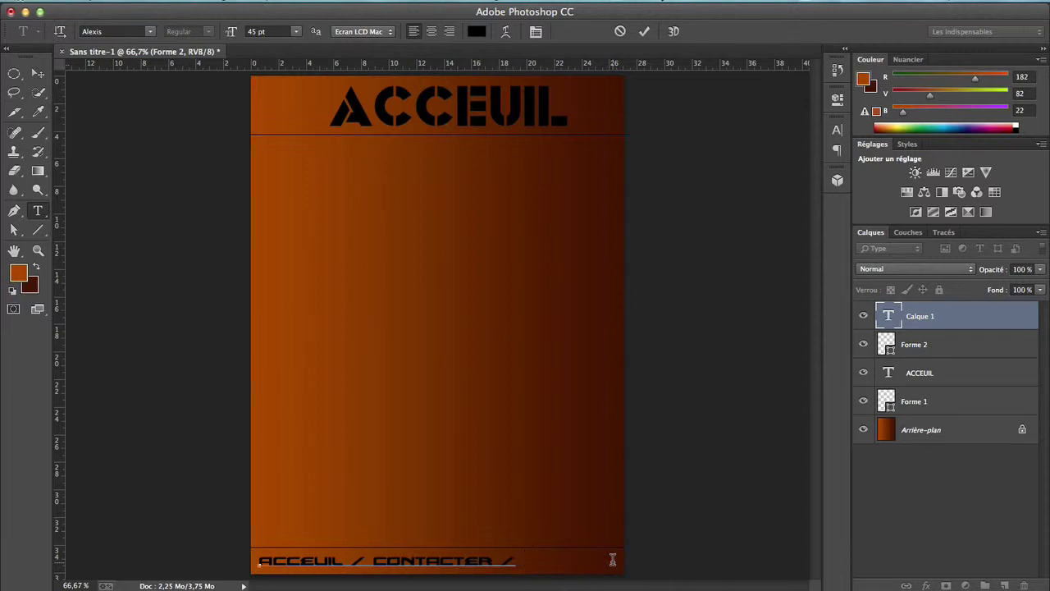
type("PROJETS")
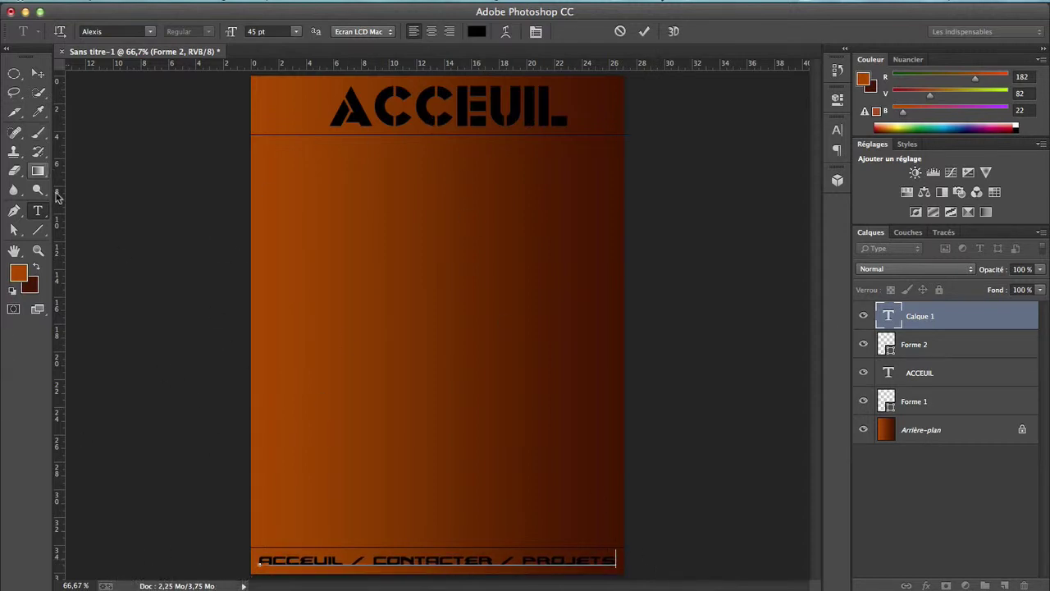
- Draw a black rounded rectangle about 702 by 354 px with a 10 px radius below the header line
left_click(39, 230)
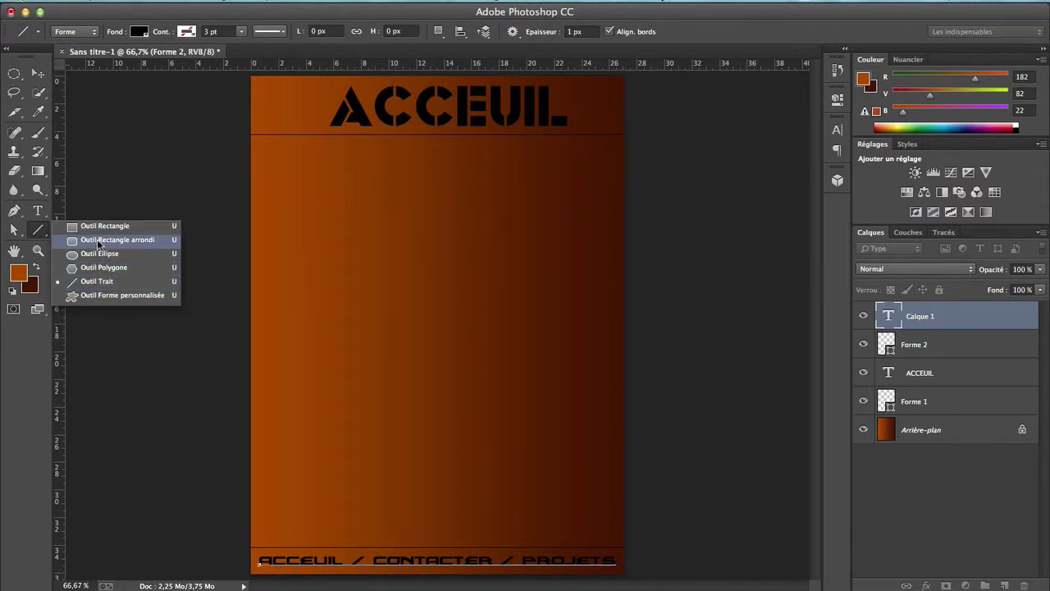
left_click(115, 240)
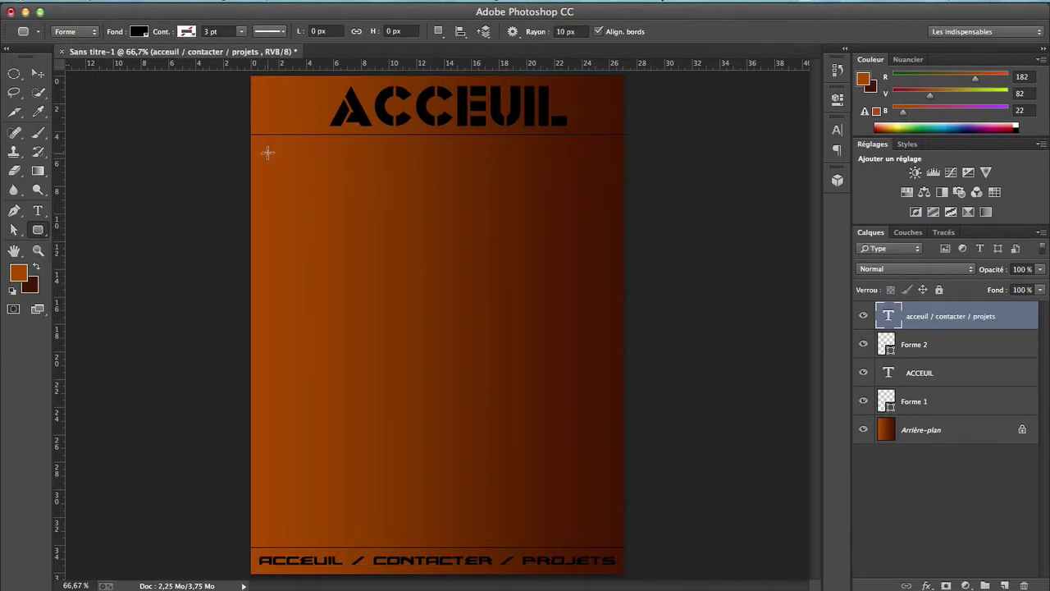
left_click_drag(269, 154, 608, 324)
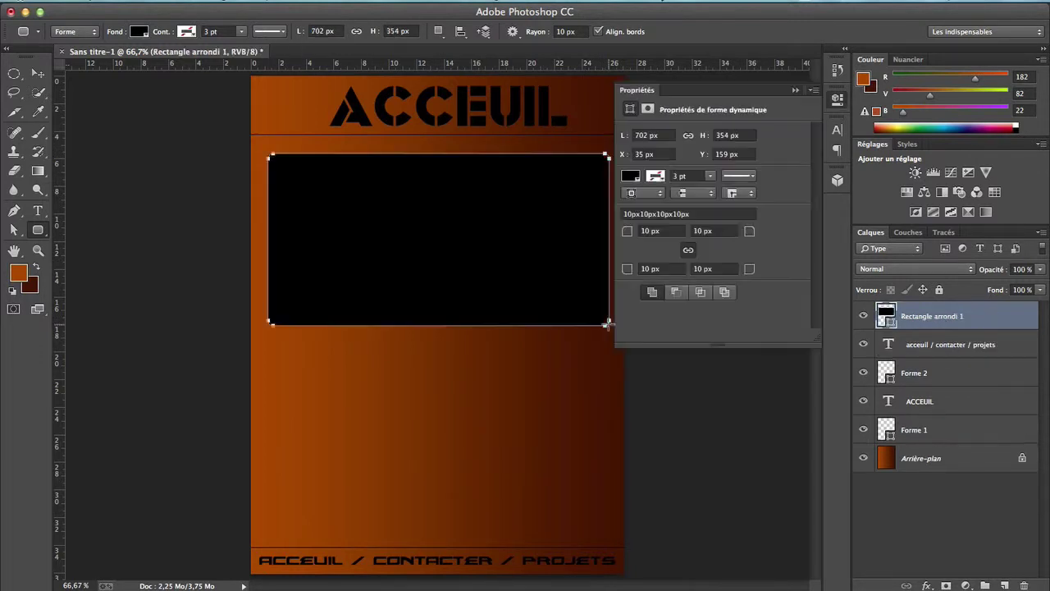
- Set all four corner radii of the rounded rectangle to 27 px
left_click(646, 231)
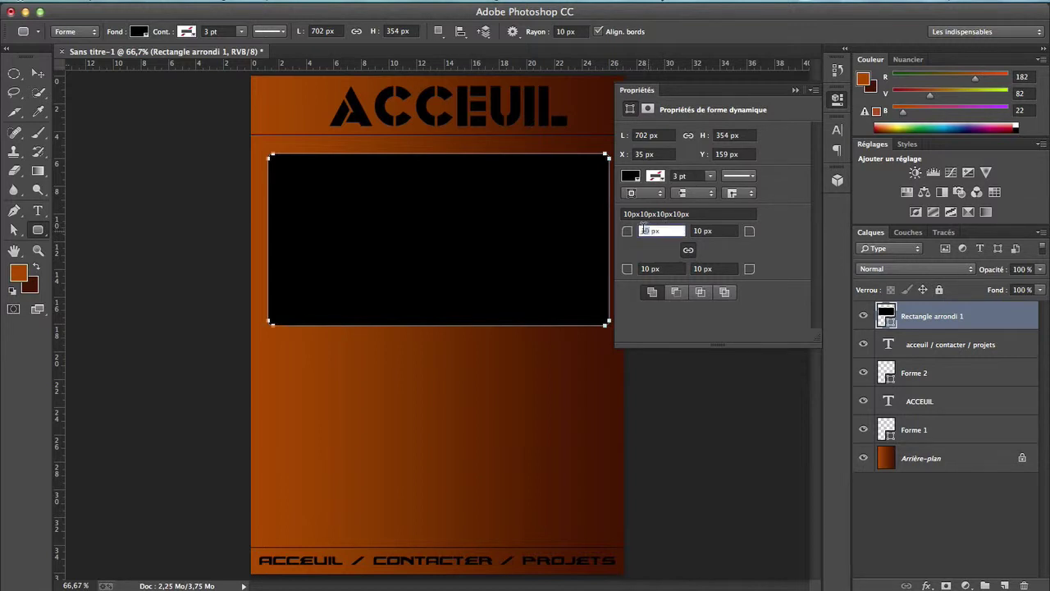
key("BackSpace")
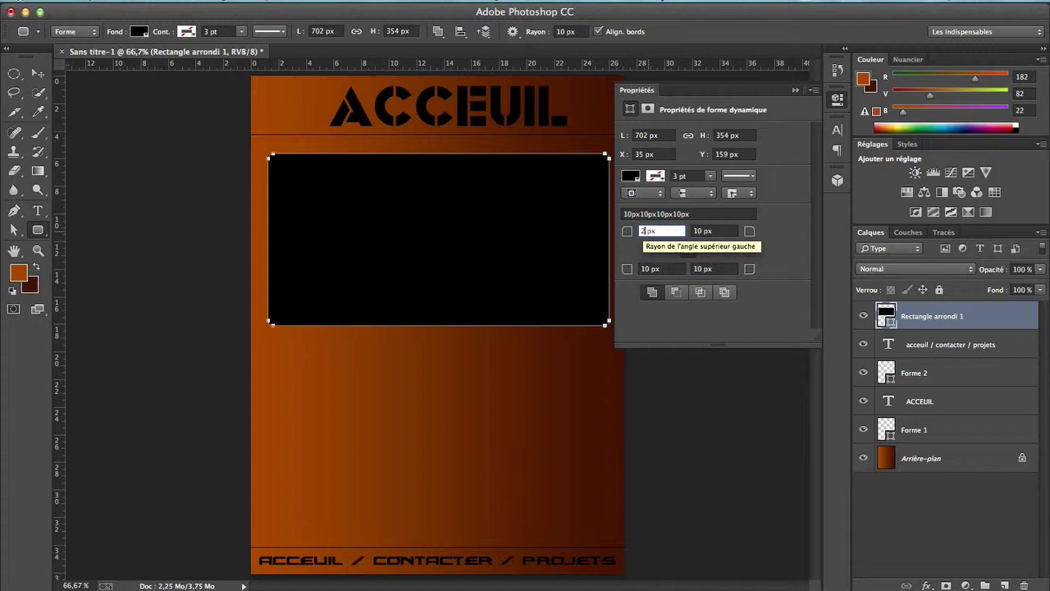
key("Return")
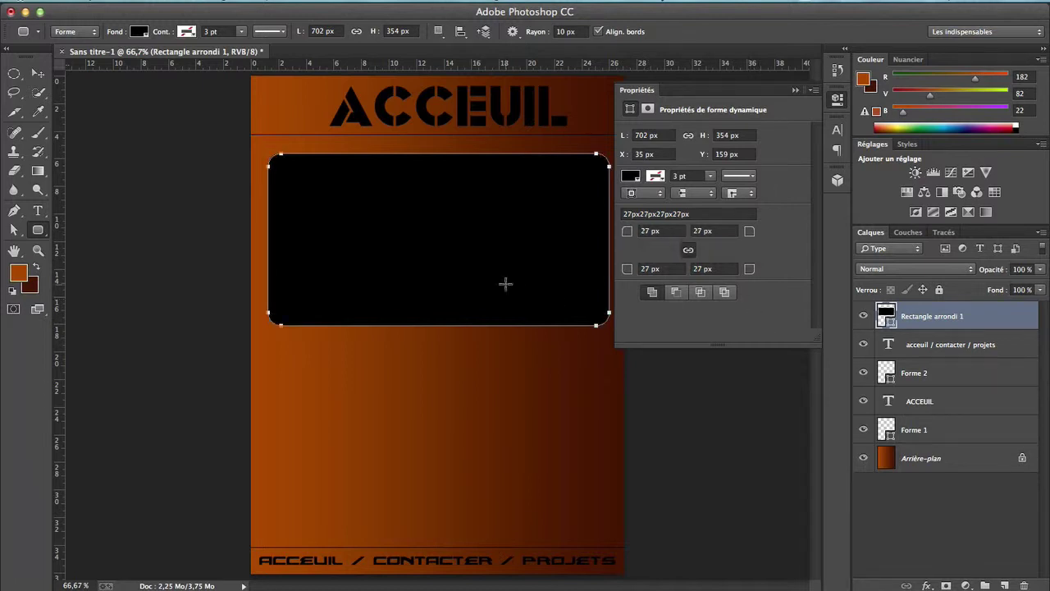
- Set all four corner radii of the rounded rectangle to 50 px
double_click(651, 230)
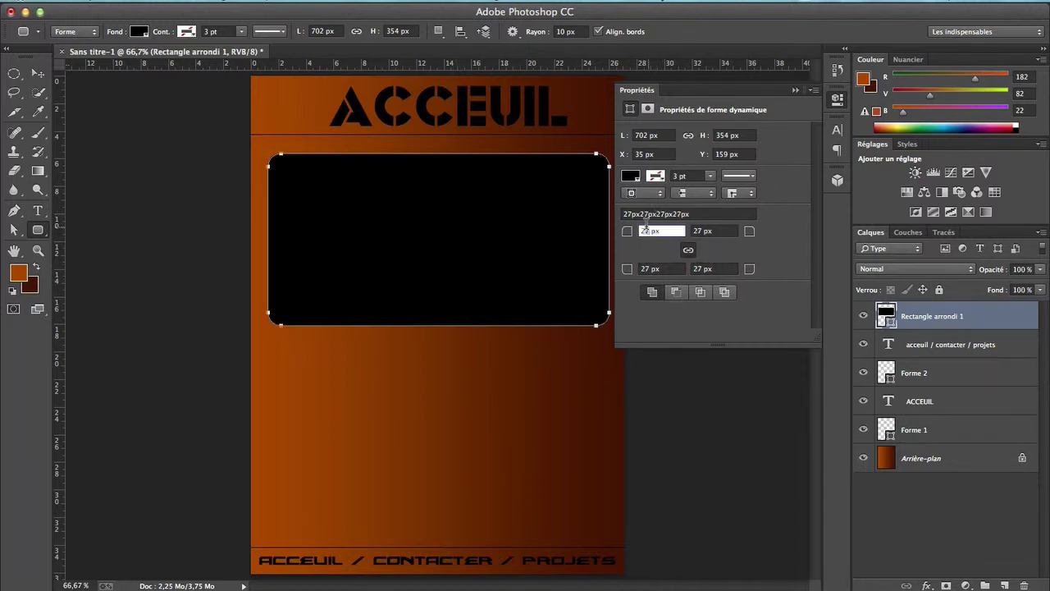
type("50")
key("Return")
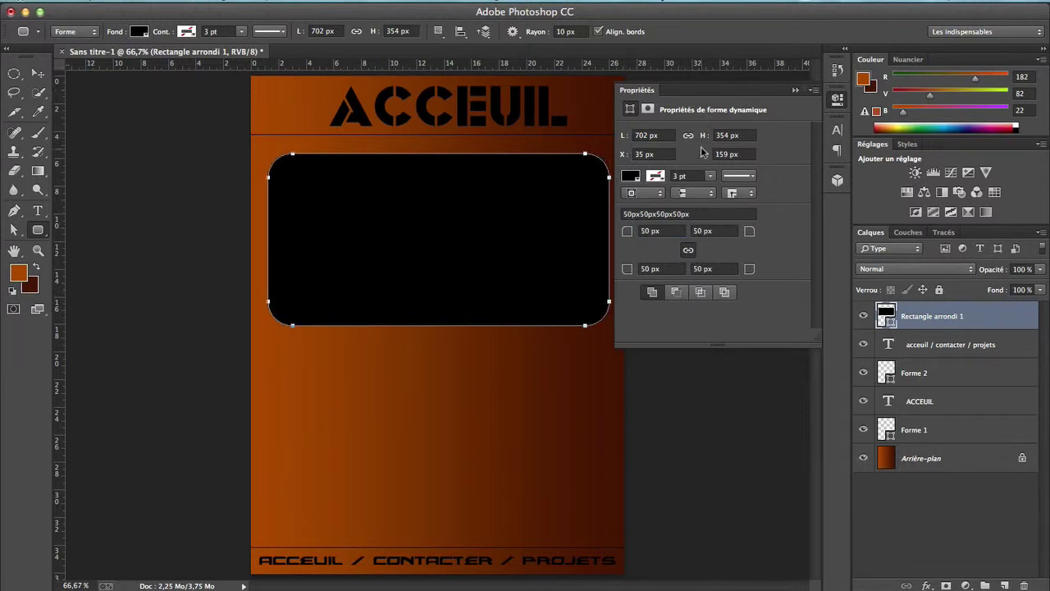
- Change the rounded rectangle's fill to white and collapse its shape properties
left_click(631, 176)
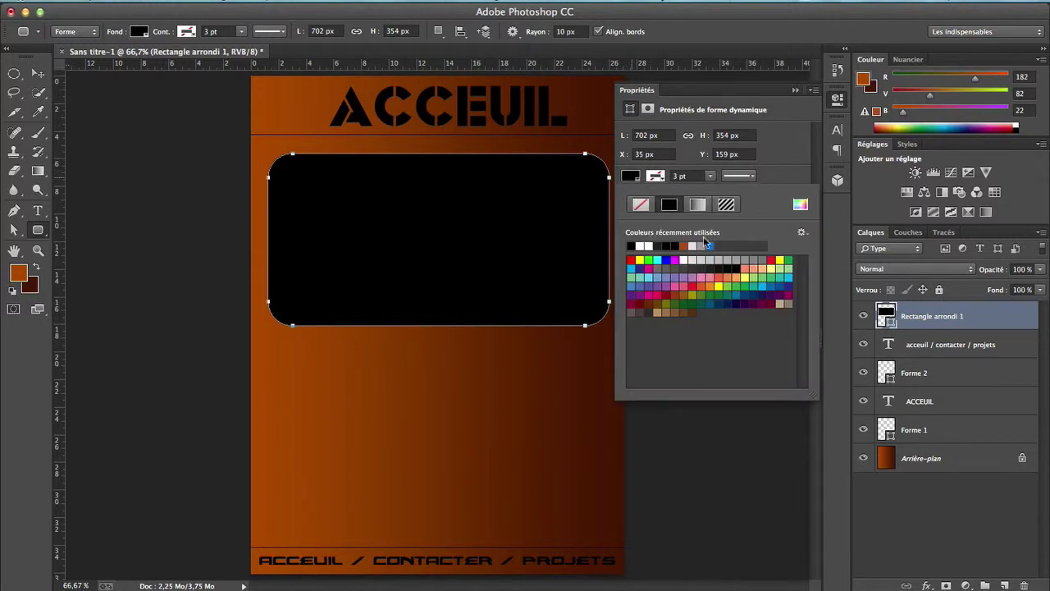
left_click(650, 243)
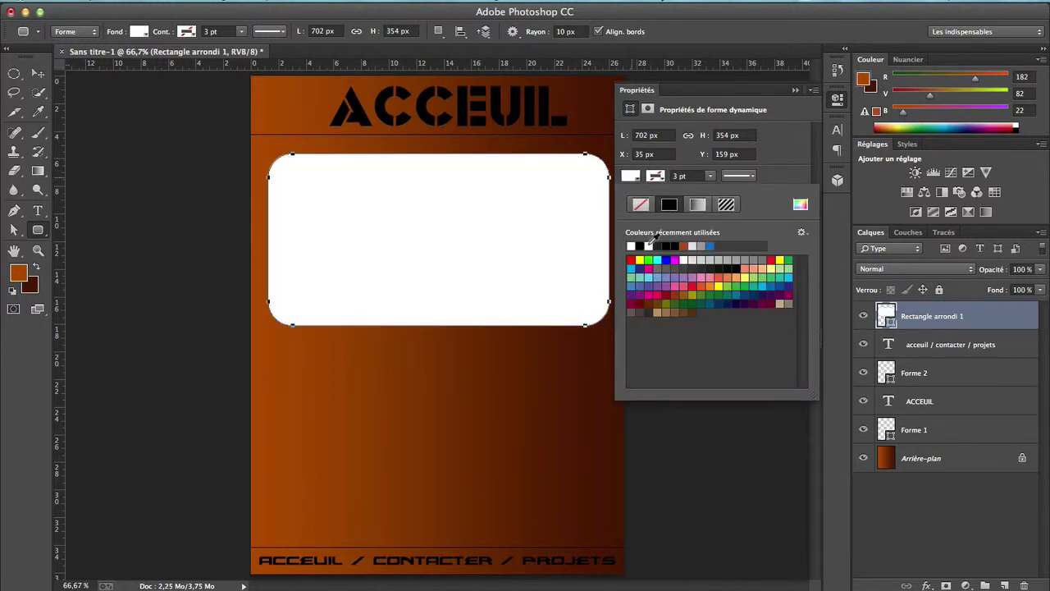
left_click(795, 89)
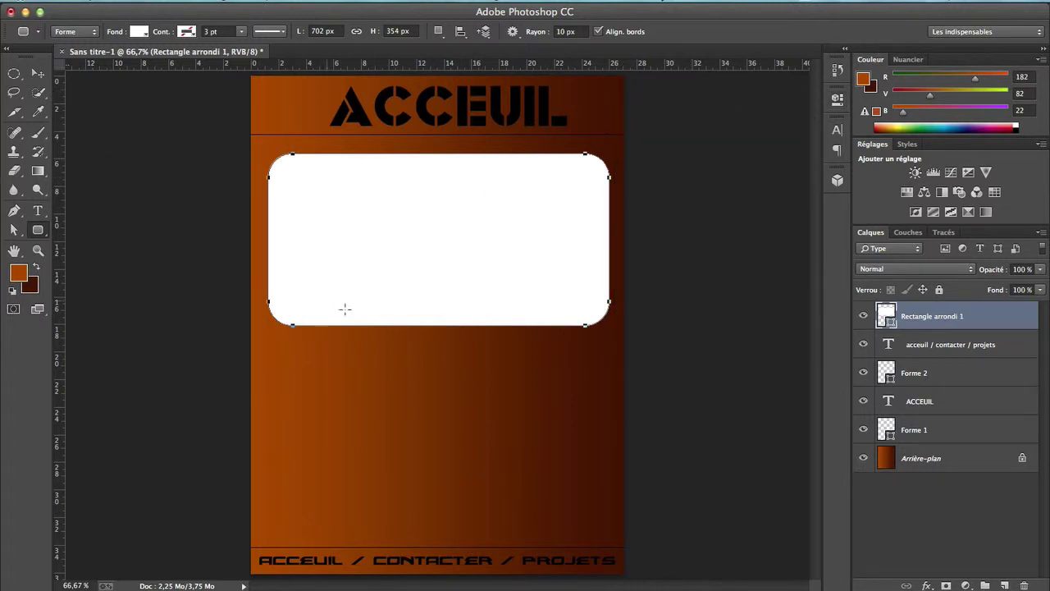
left_click(722, 387)
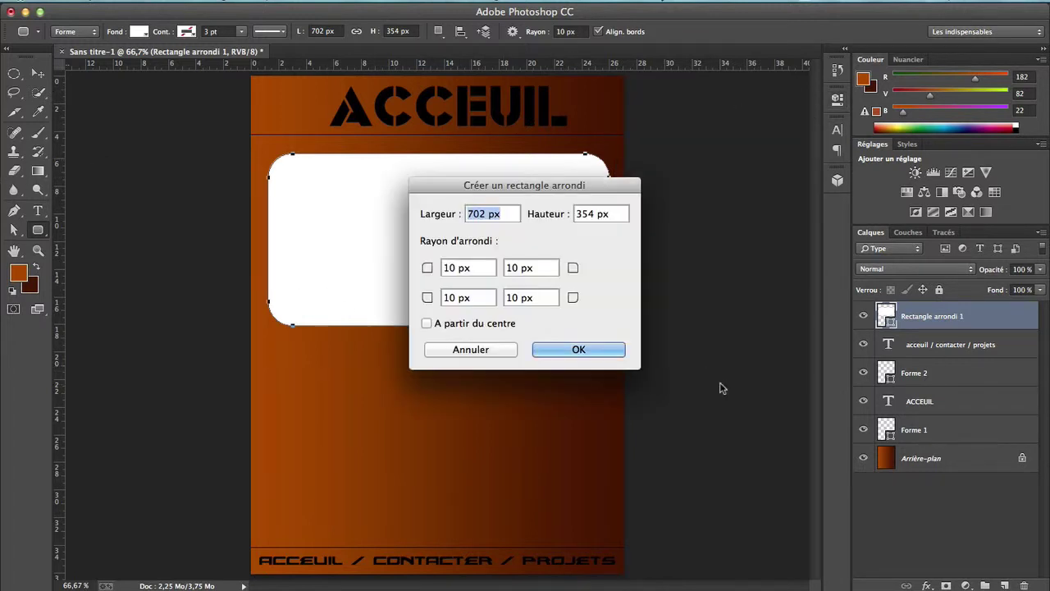
left_click(598, 350)
left_click(795, 89)
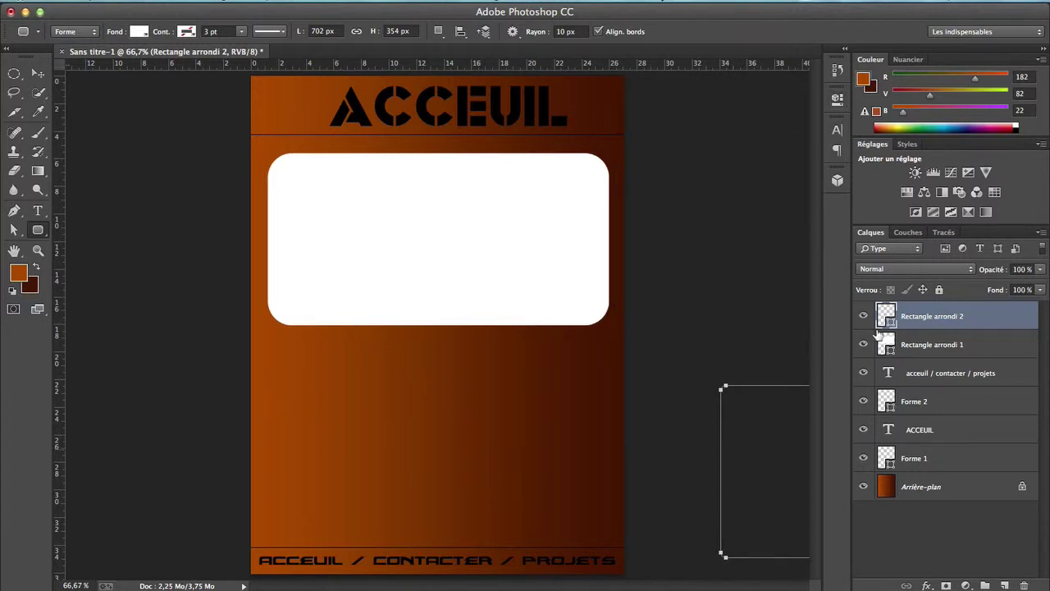
key("BackSpace")
- Add a 9 px black stroke, centred on the edge at 71% opacity, to the white rounded rectangle layer
double_click(1002, 312)
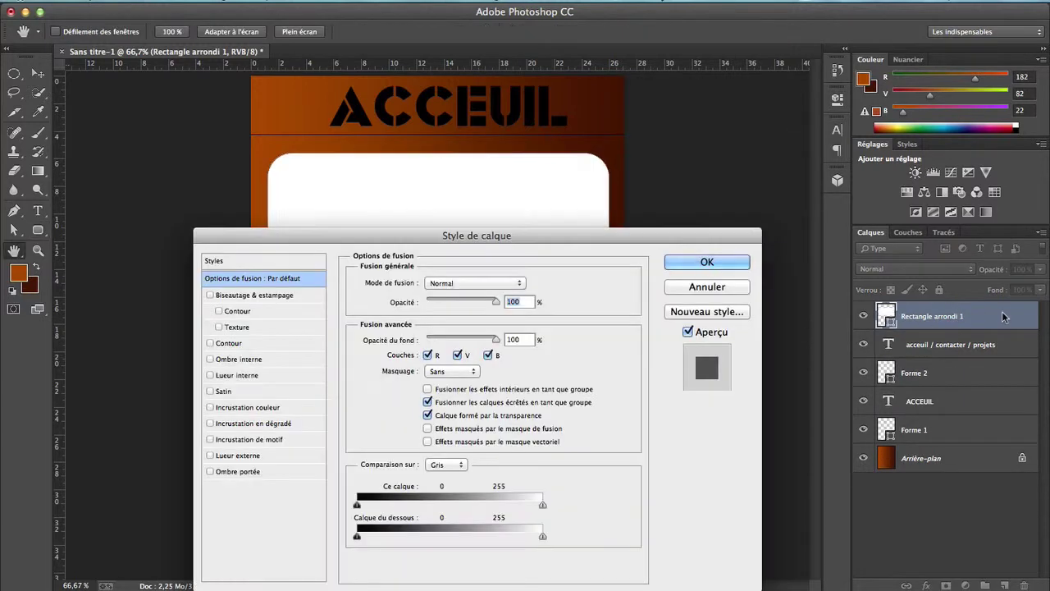
left_click(228, 343)
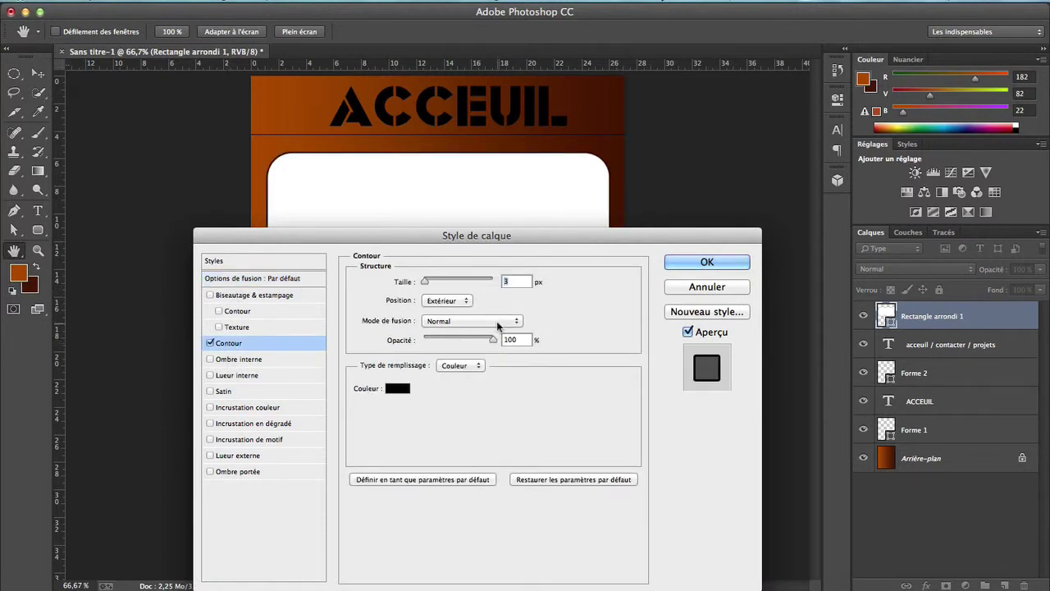
left_click(426, 281)
left_click_drag(425, 282, 430, 282)
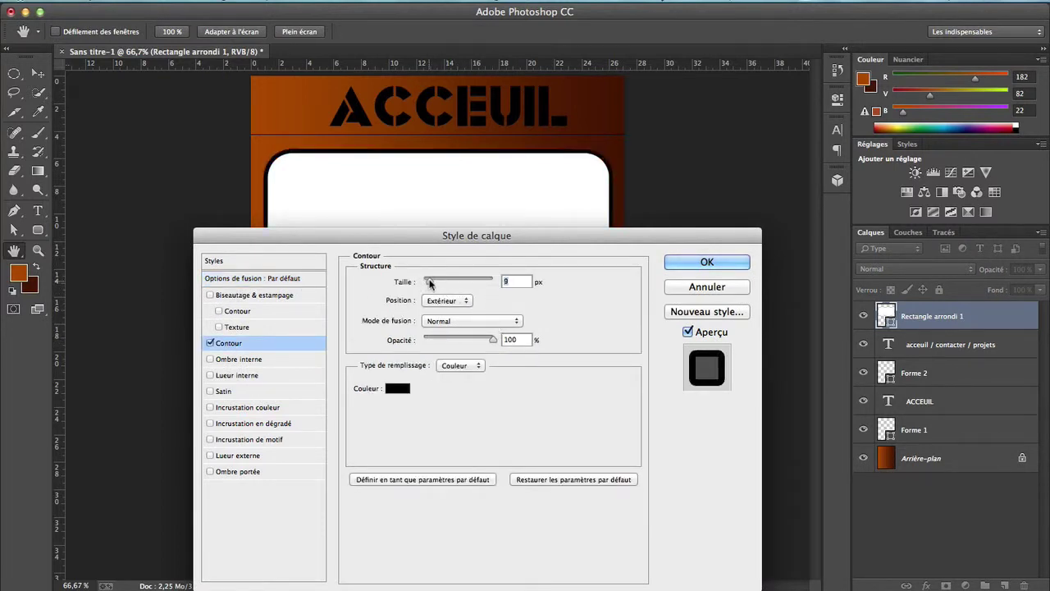
left_click(434, 300)
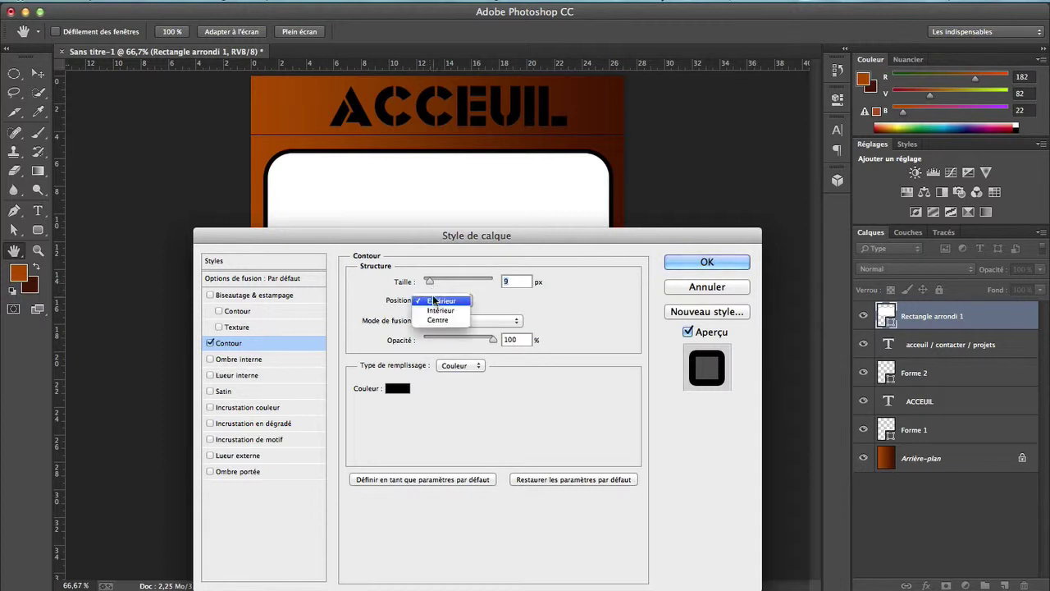
left_click(437, 319)
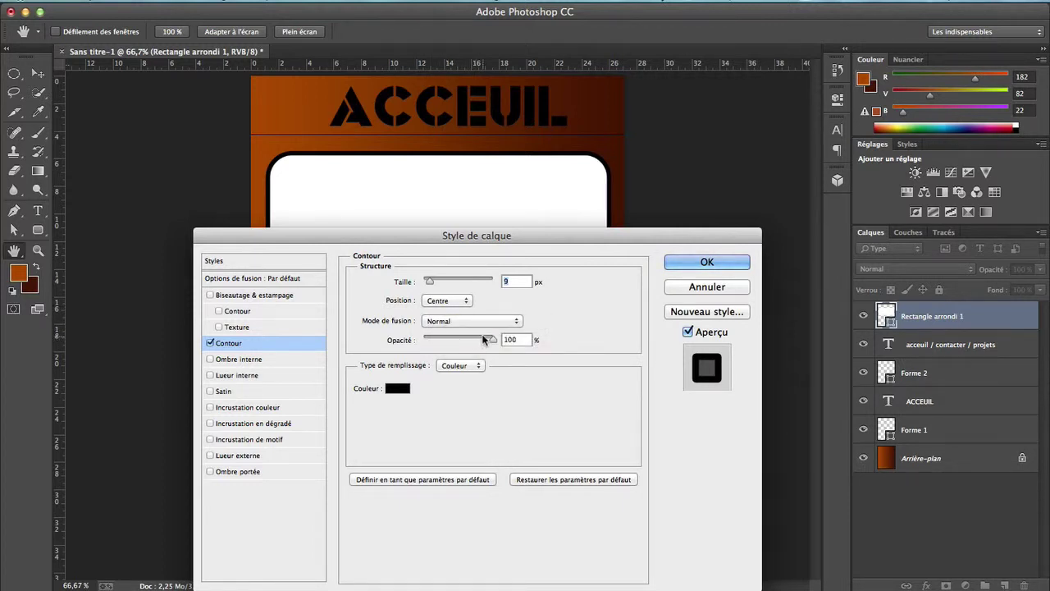
left_click_drag(484, 340, 471, 337)
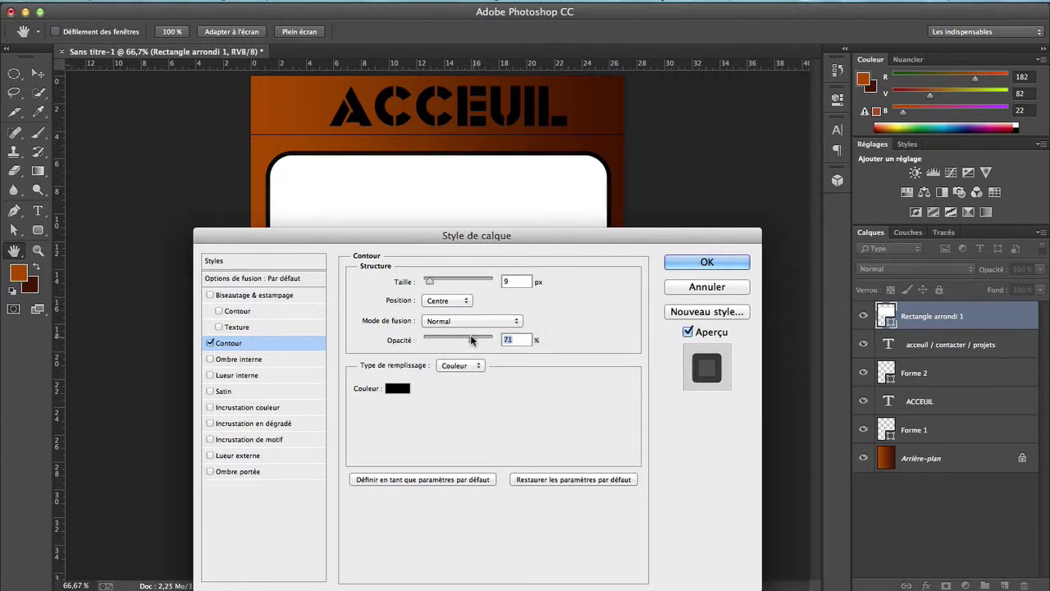
- Add an inner shadow to the rounded rectangle with distance 16 px and size 13 px, and apply the layer style
left_click(224, 361)
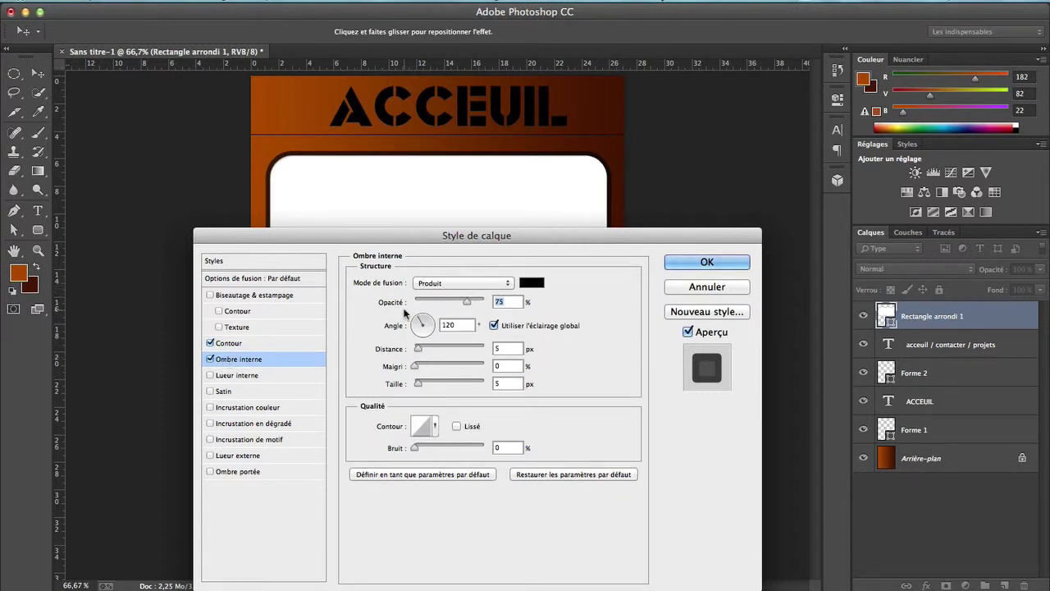
left_click_drag(419, 348, 421, 349)
left_click_drag(416, 447, 420, 448)
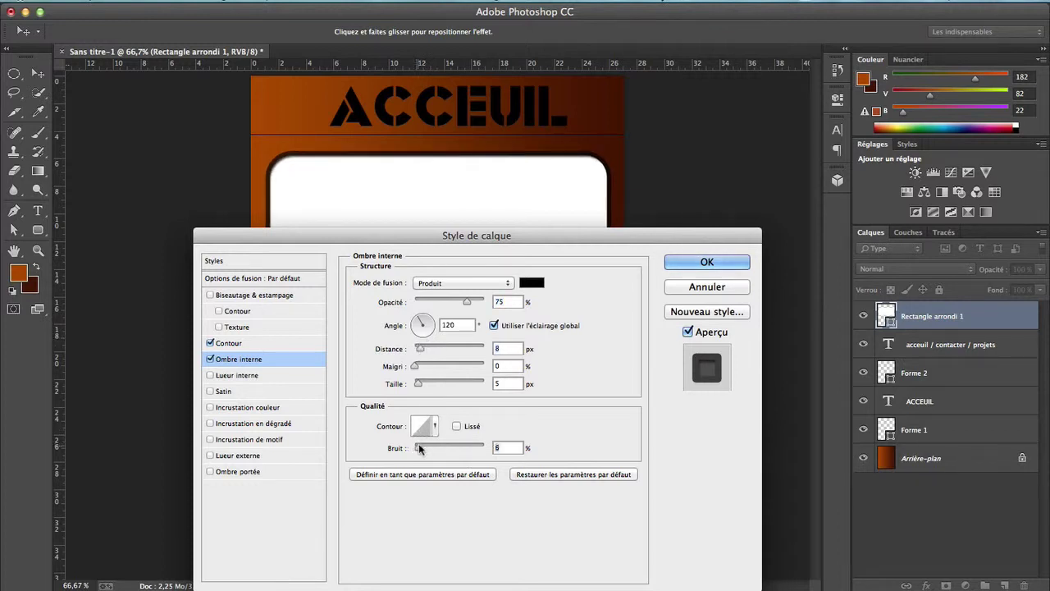
left_click_drag(421, 348, 423, 348)
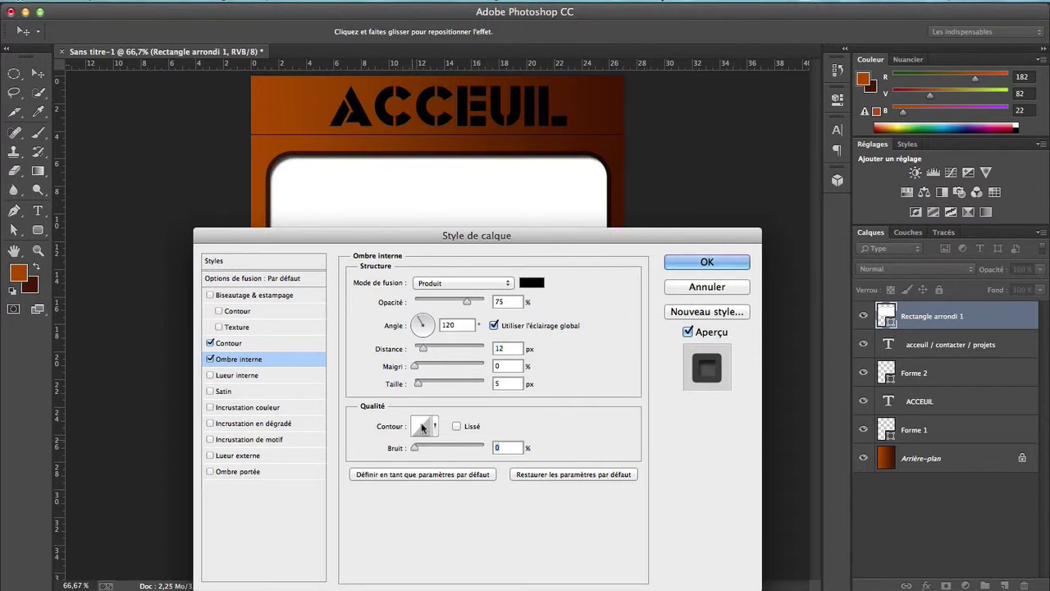
left_click_drag(435, 353, 423, 382)
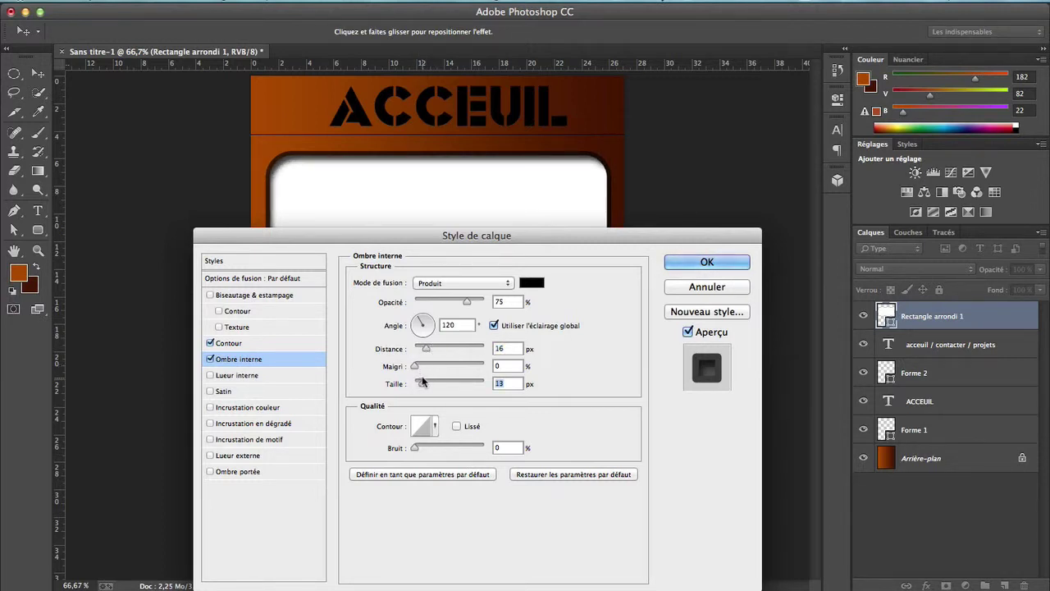
left_click_drag(415, 448, 417, 448)
left_click(712, 261)
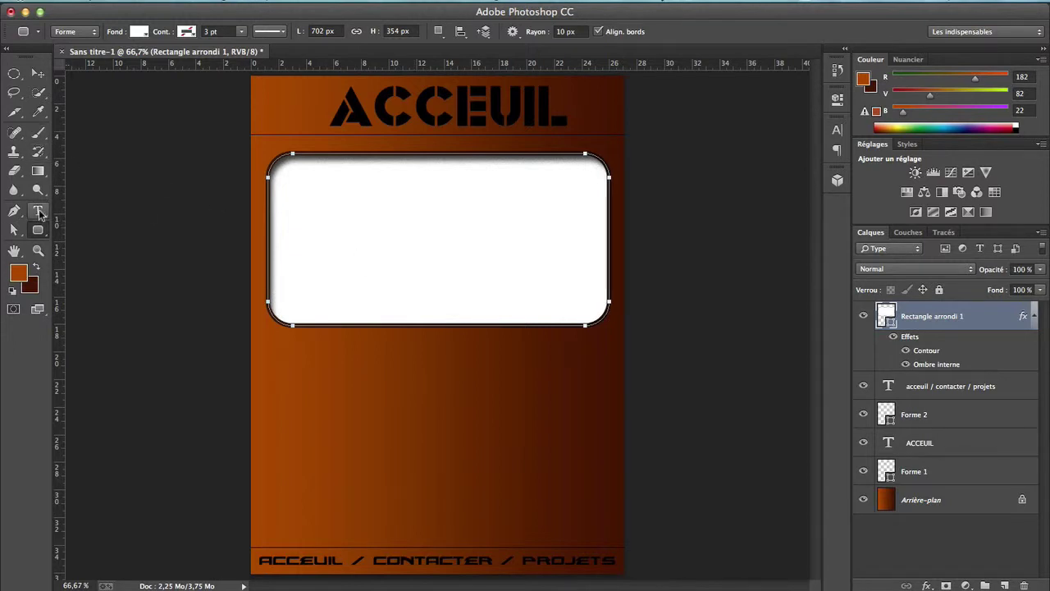
- Draw a white rectangle about 684 by 370 px below the rounded box and move it up clear of the footer text
left_click_drag(37, 232, 72, 226)
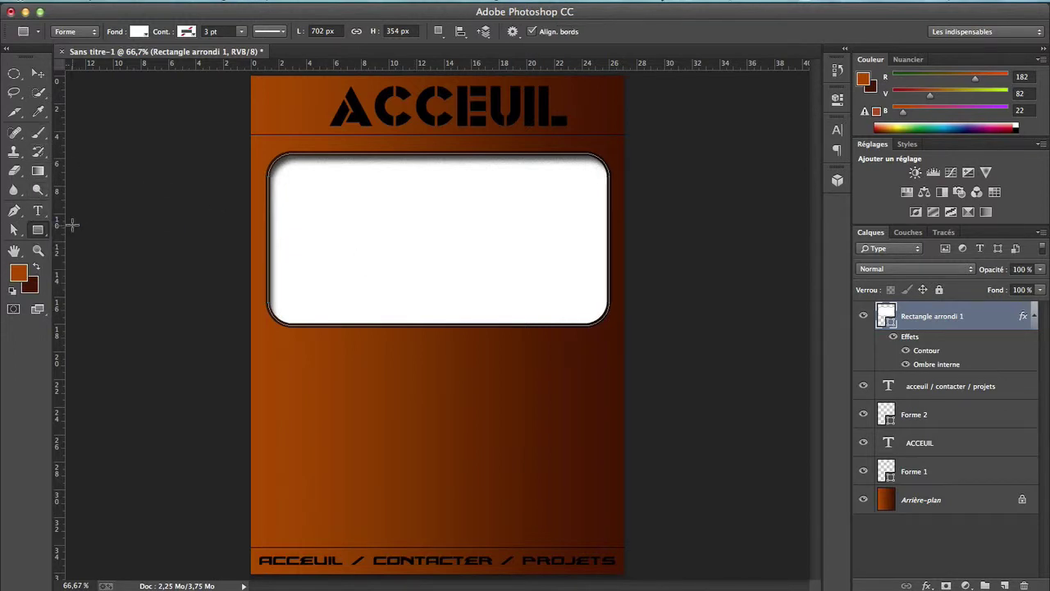
left_click_drag(276, 384, 608, 563)
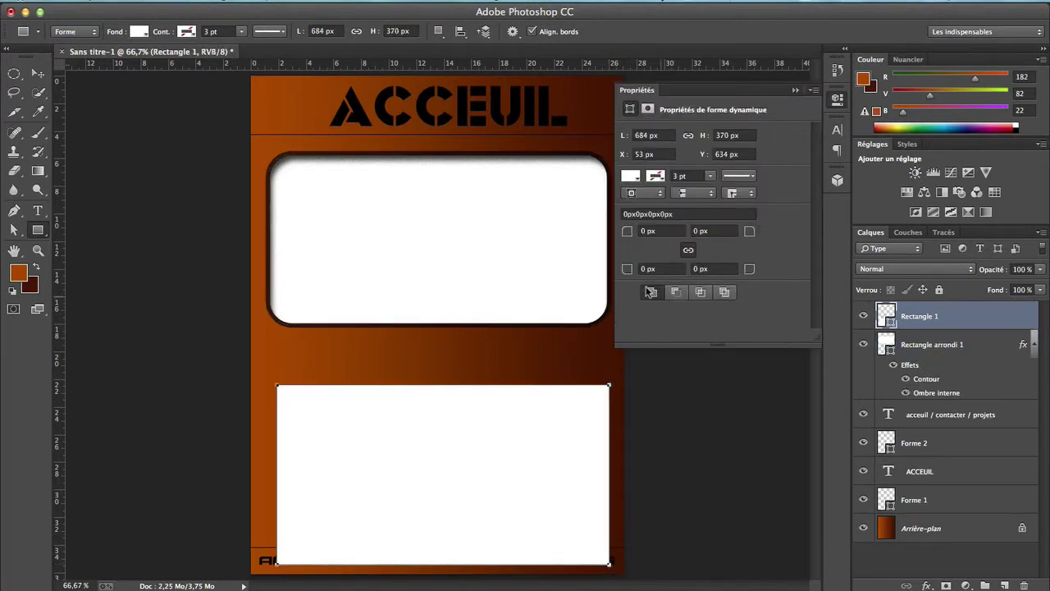
left_click(794, 88)
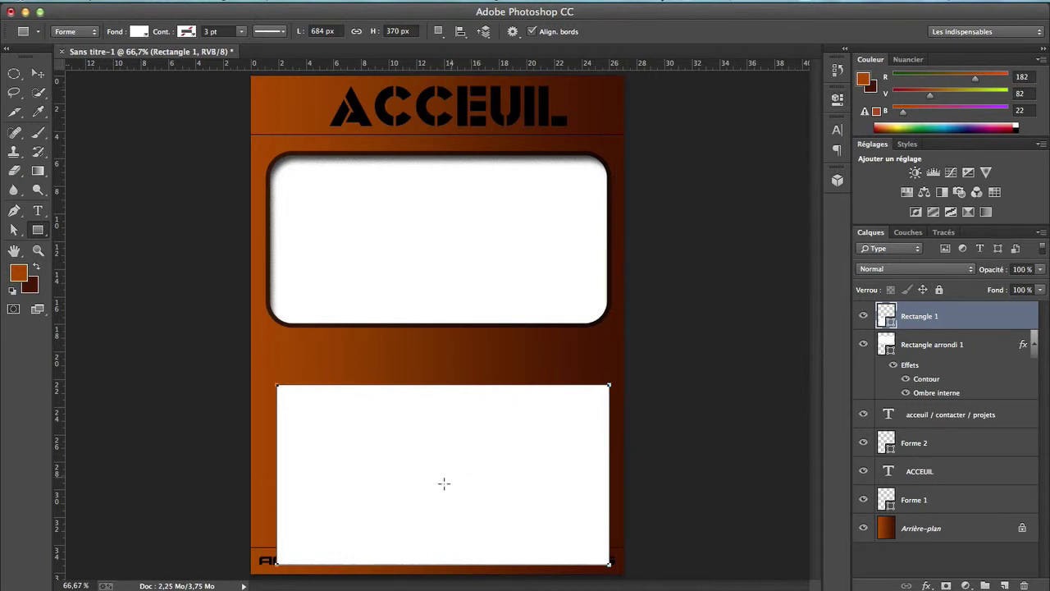
key("v")
left_click_drag(425, 487, 420, 447)
- Apply an 8 px black stroke, centred on the edge at 82% opacity, to the lower rectangle
double_click(989, 321)
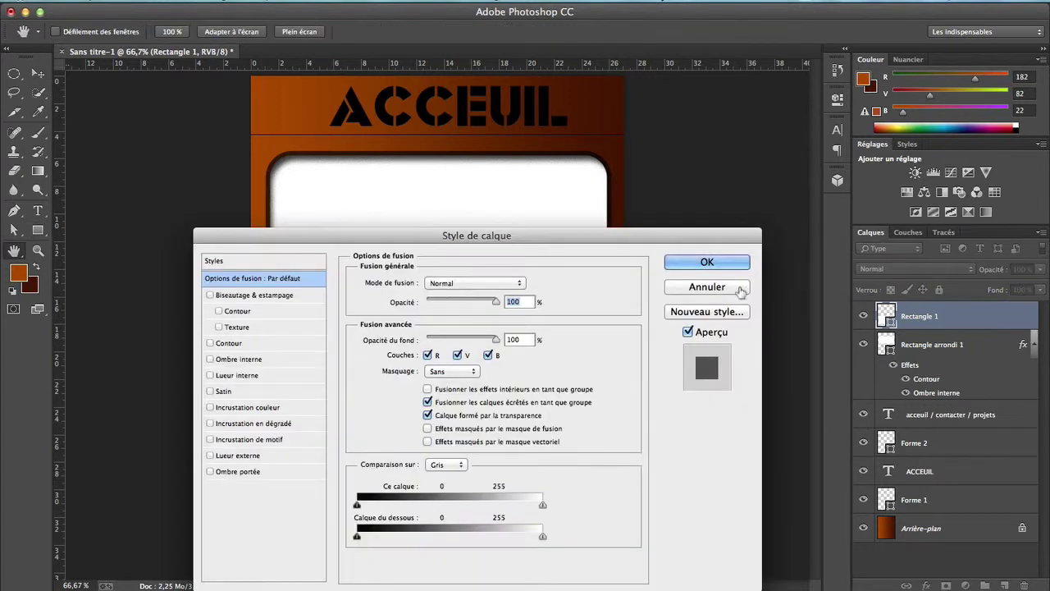
left_click(220, 343)
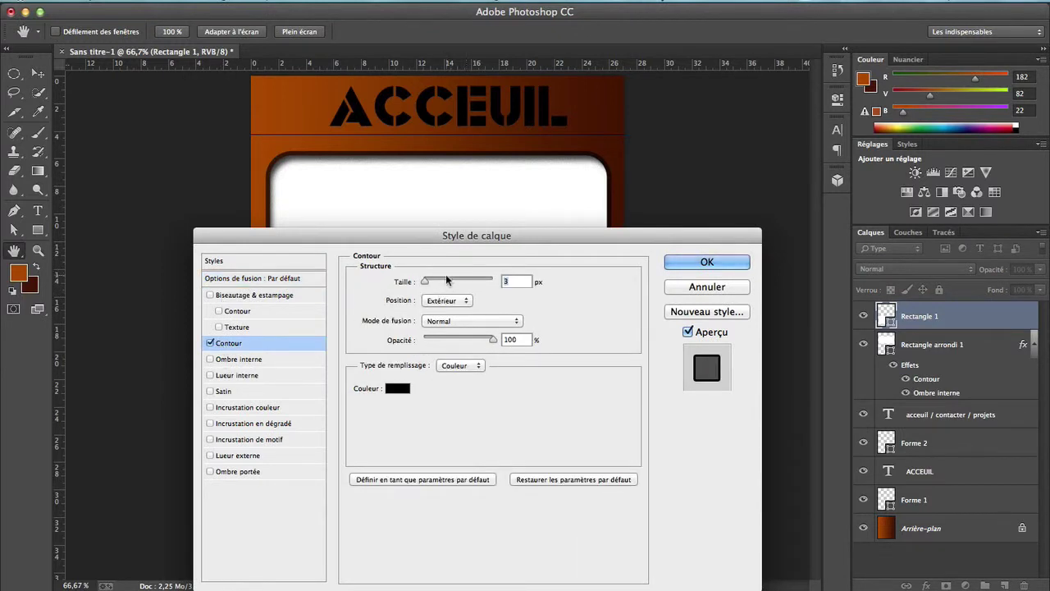
left_click_drag(426, 281, 433, 281)
left_click(433, 302)
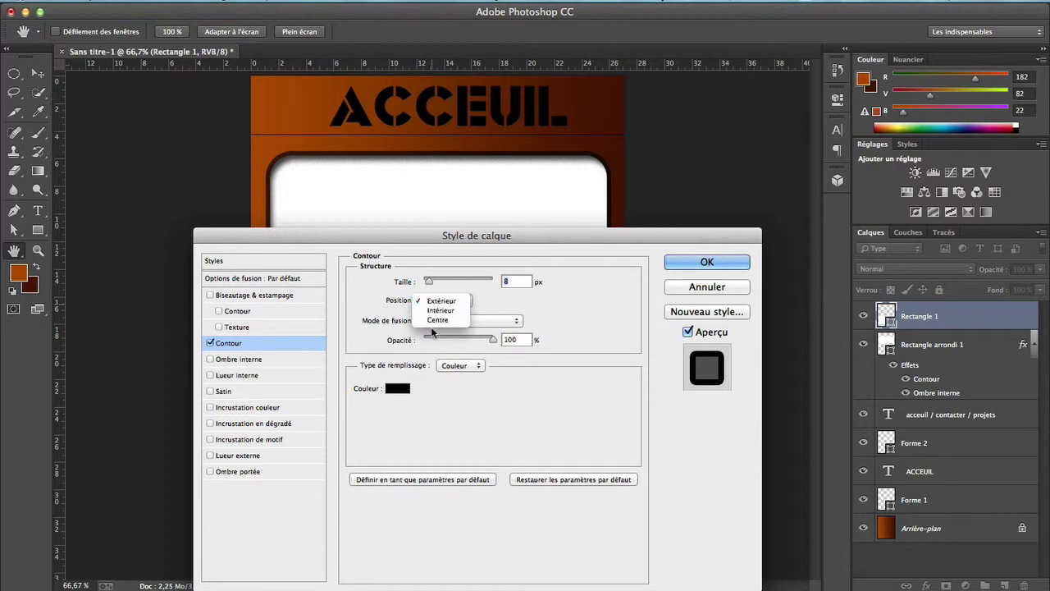
left_click(445, 320)
left_click(481, 338)
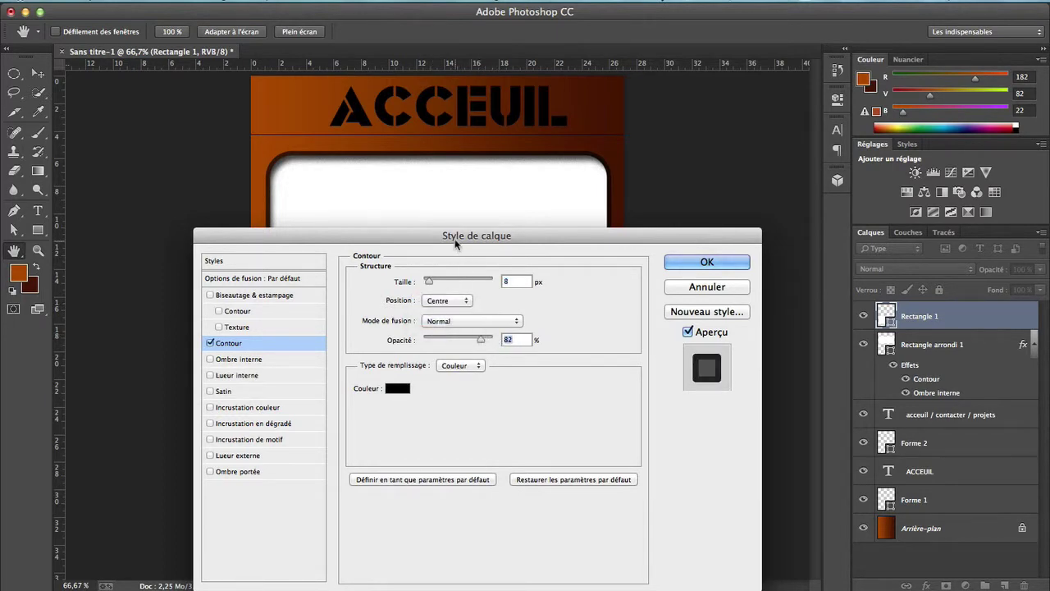
mouse_move(403, 238)
left_mouse_down()
mouse_move(335, 559)
mouse_move(326, 530)
mouse_move(368, 409)
mouse_move(457, 574)
mouse_move(402, 242)
left_mouse_up()
left_click(697, 266)
key("v")
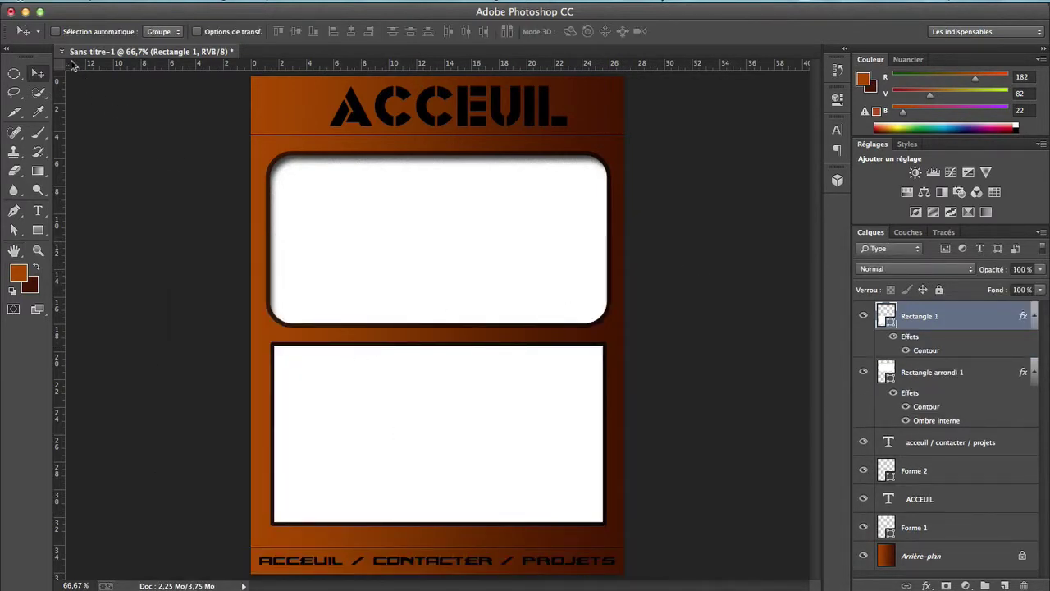
- Slice the page around the ACCEUIL header, the rounded content box and the lower rectangle
left_click_drag(13, 119, 83, 140)
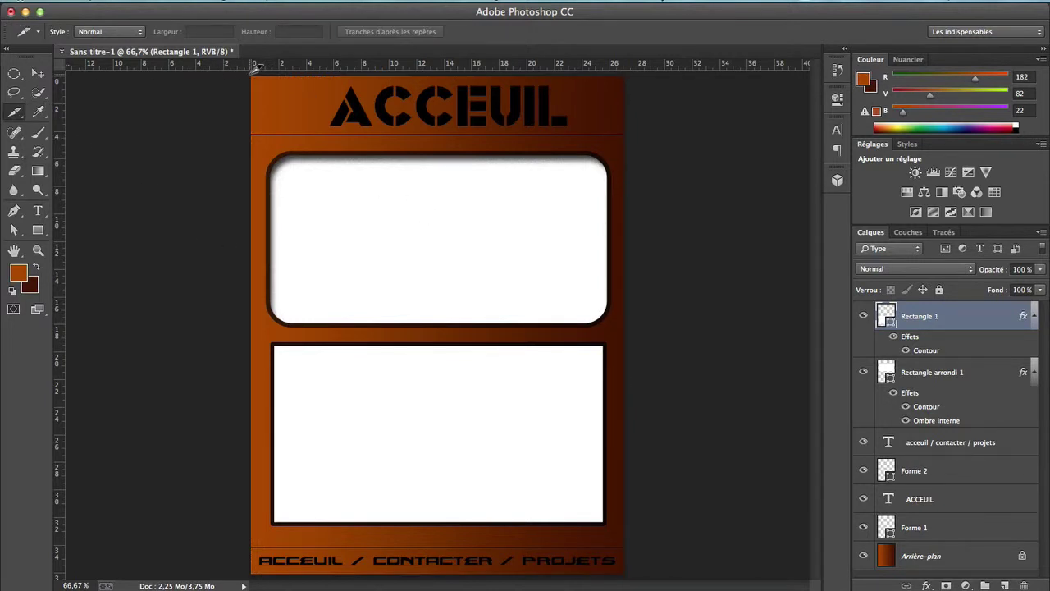
left_click_drag(256, 71, 625, 131)
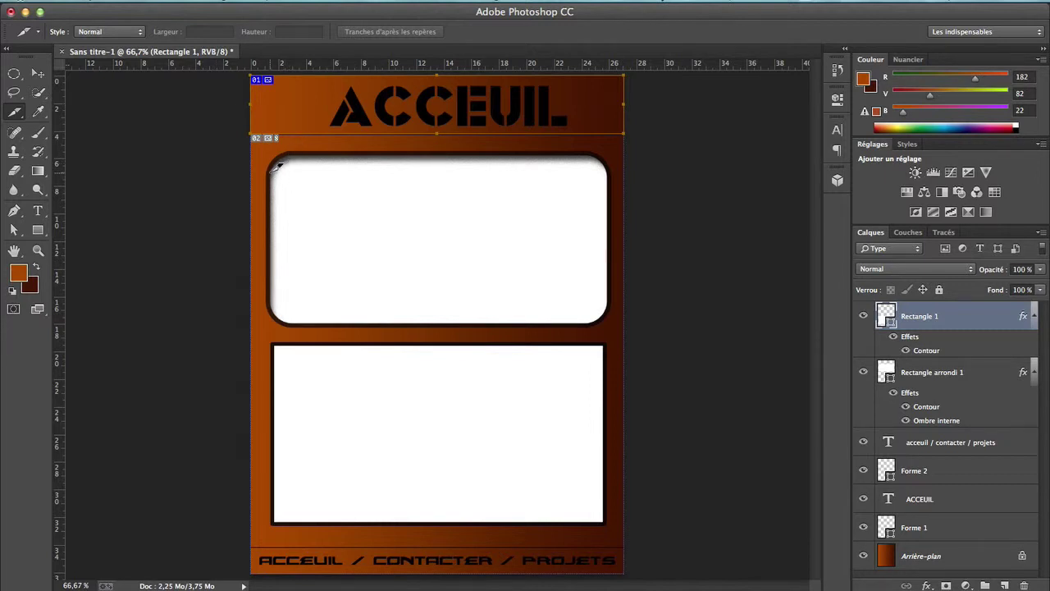
left_click_drag(268, 172, 615, 308)
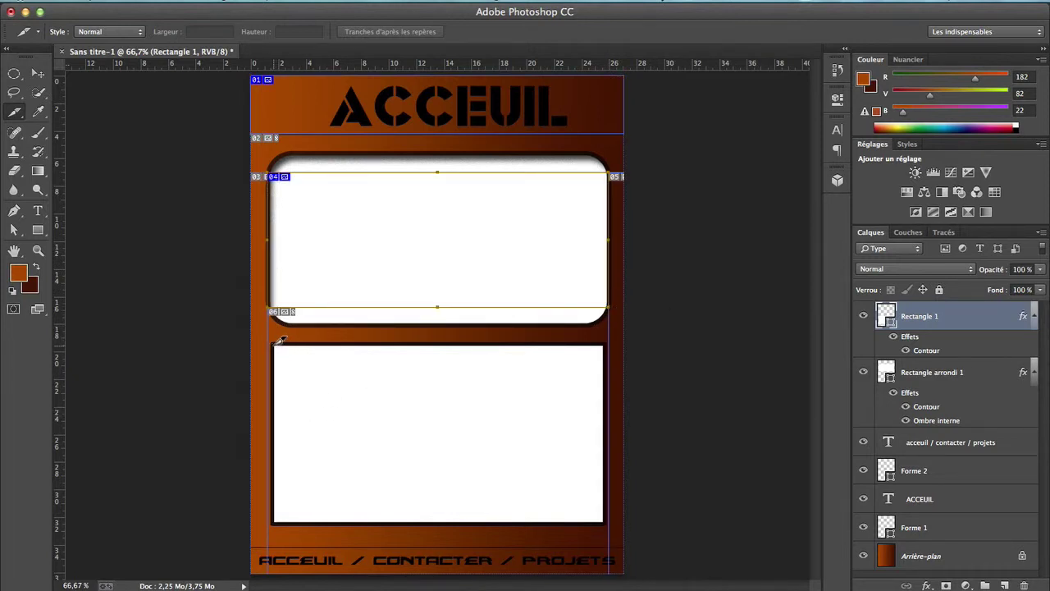
left_click_drag(279, 339, 605, 523)
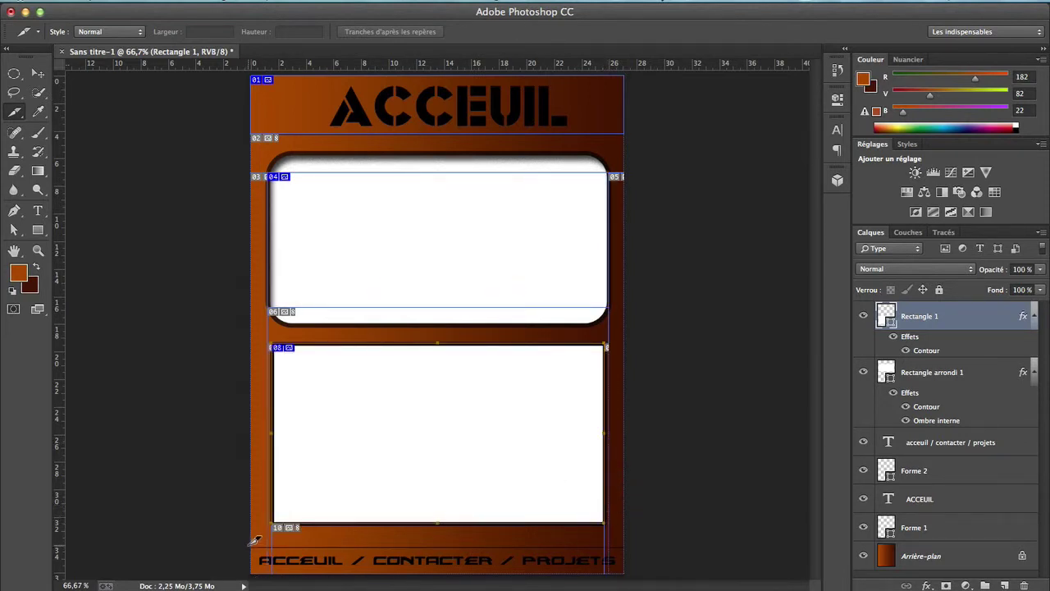
- Create separate slices around the footer words ACCEUIL, CONTACTER and PROJETS
left_click_drag(254, 545, 351, 569)
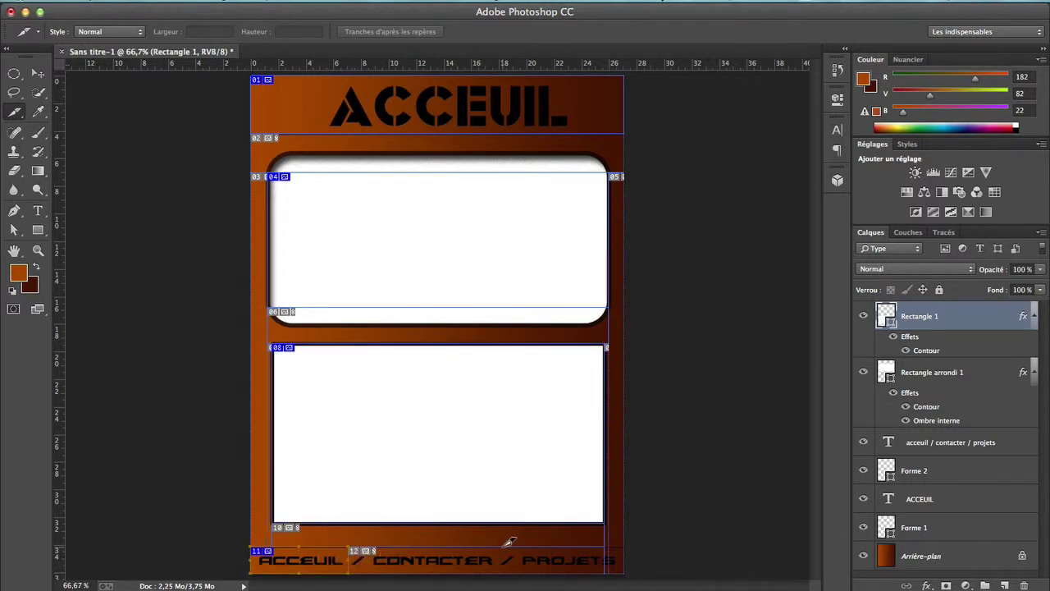
left_click_drag(505, 545, 370, 571)
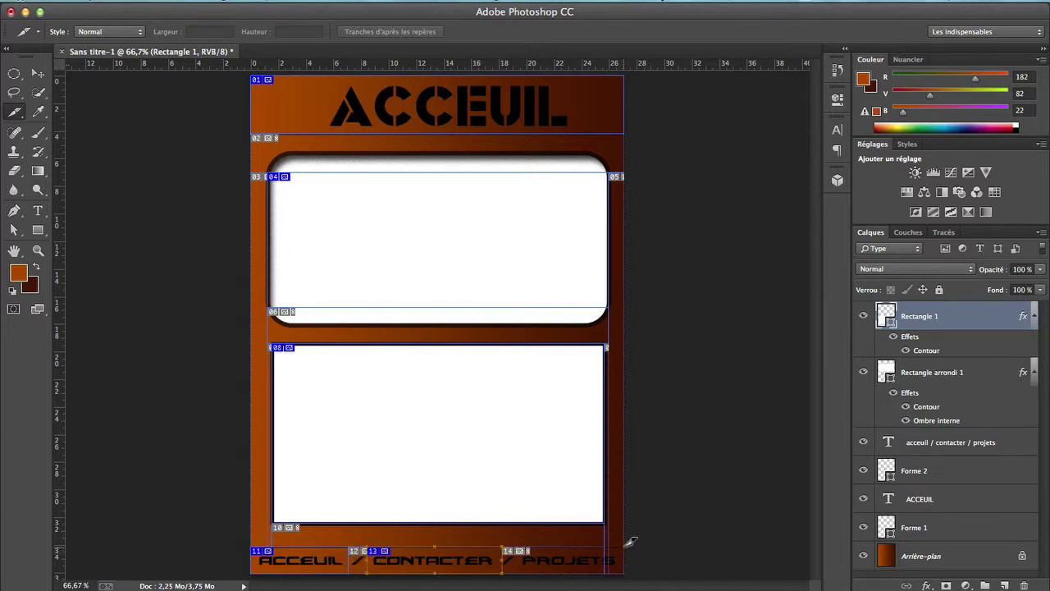
left_click_drag(630, 542, 516, 572)
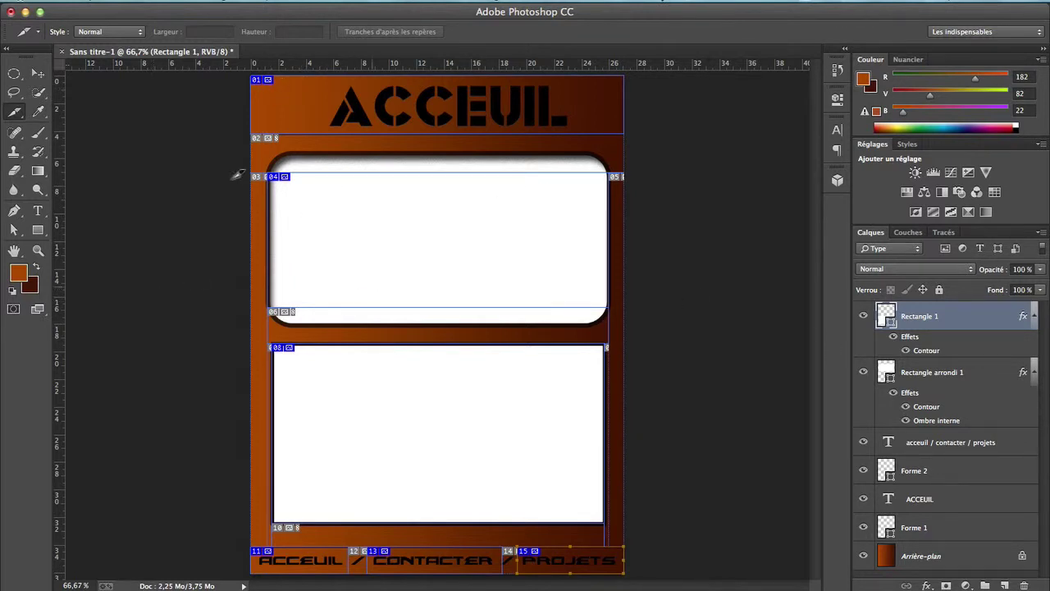
- Start a Save for Web export of the sliced page and choose the JPEG Supérieur preset
left_click(124, 2)
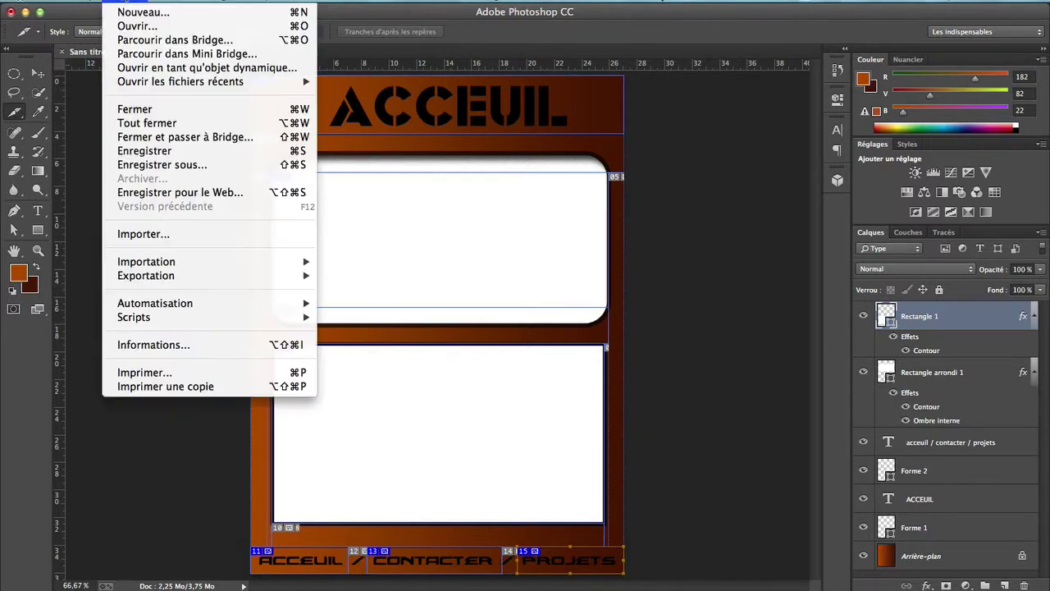
left_click(190, 192)
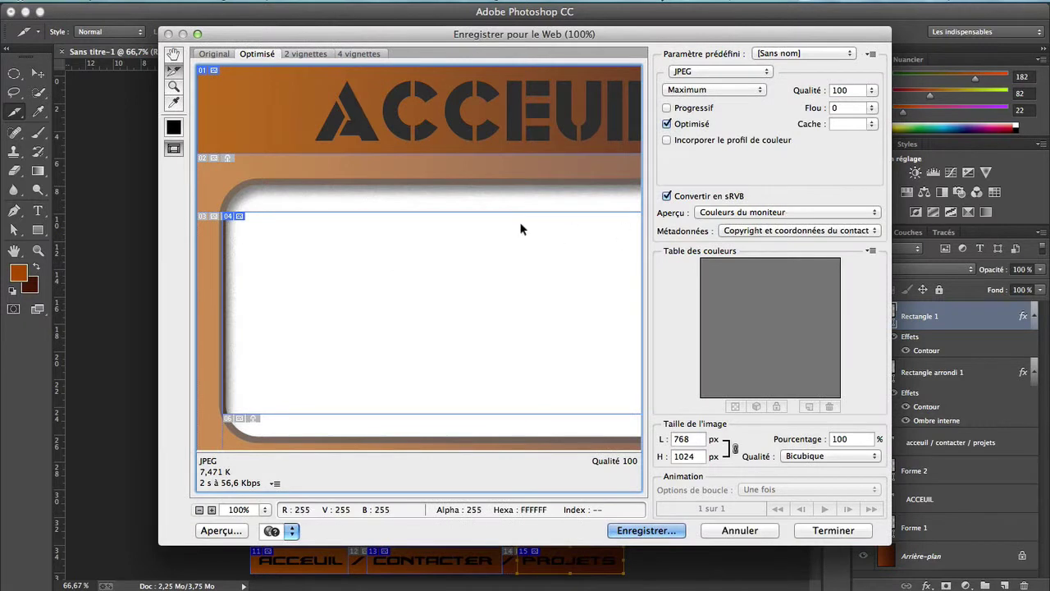
scroll(520, 229, "up", 10)
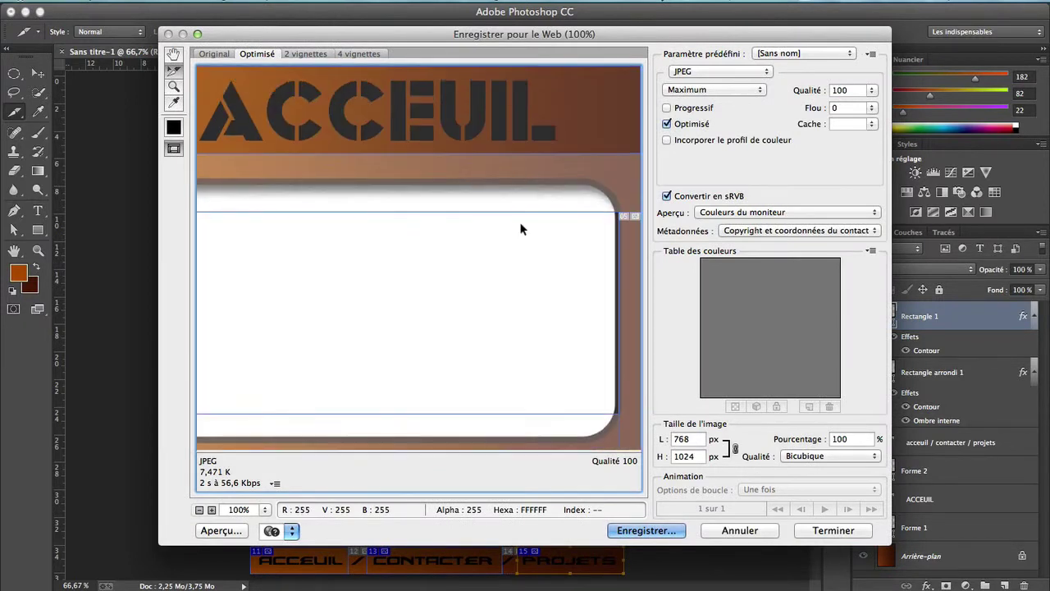
scroll(520, 229, "down", 10)
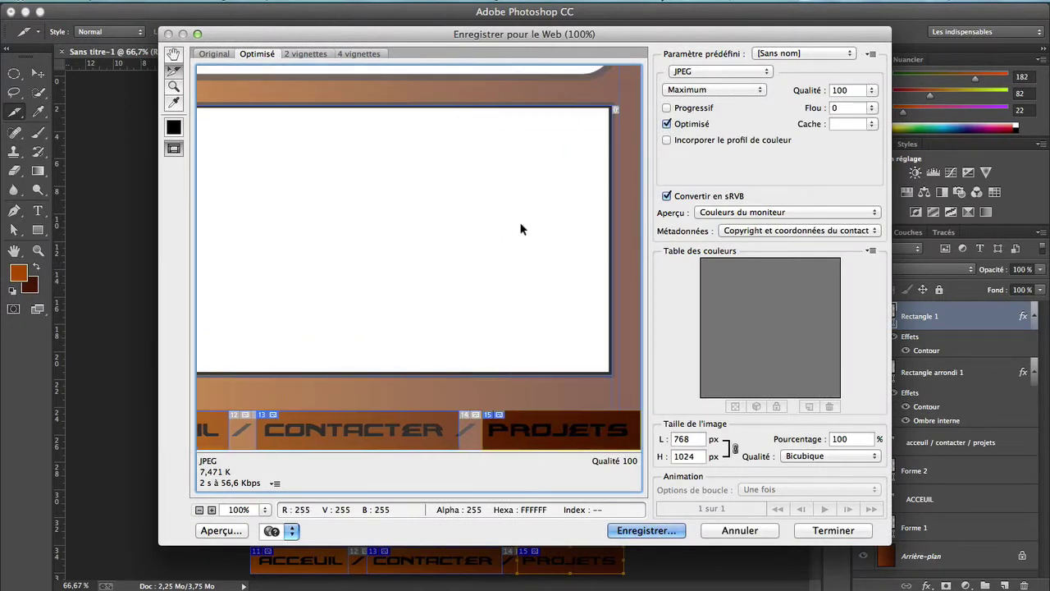
left_click(789, 53)
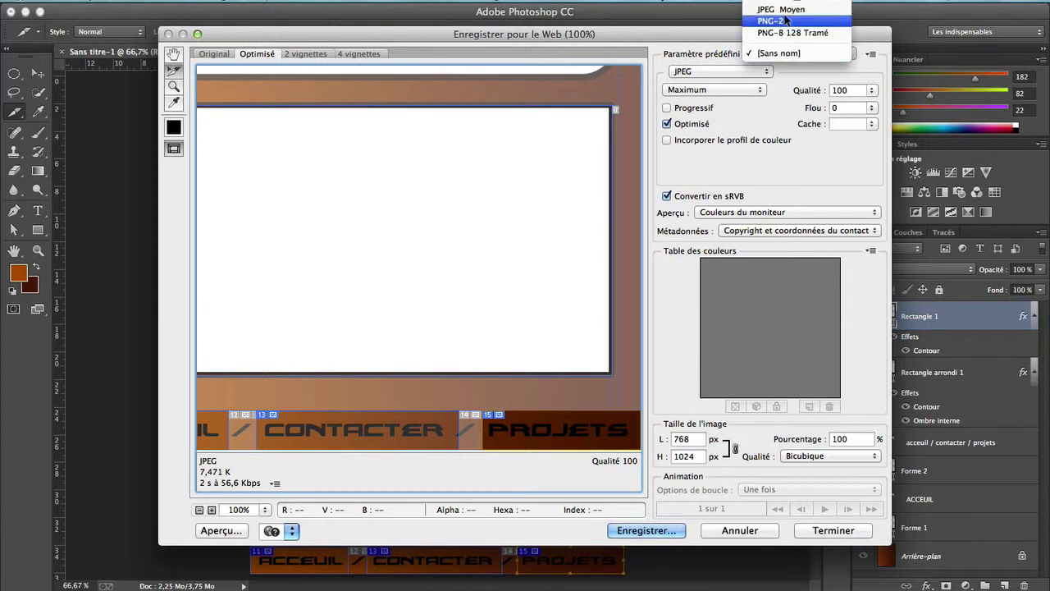
mouse_move(772, 4)
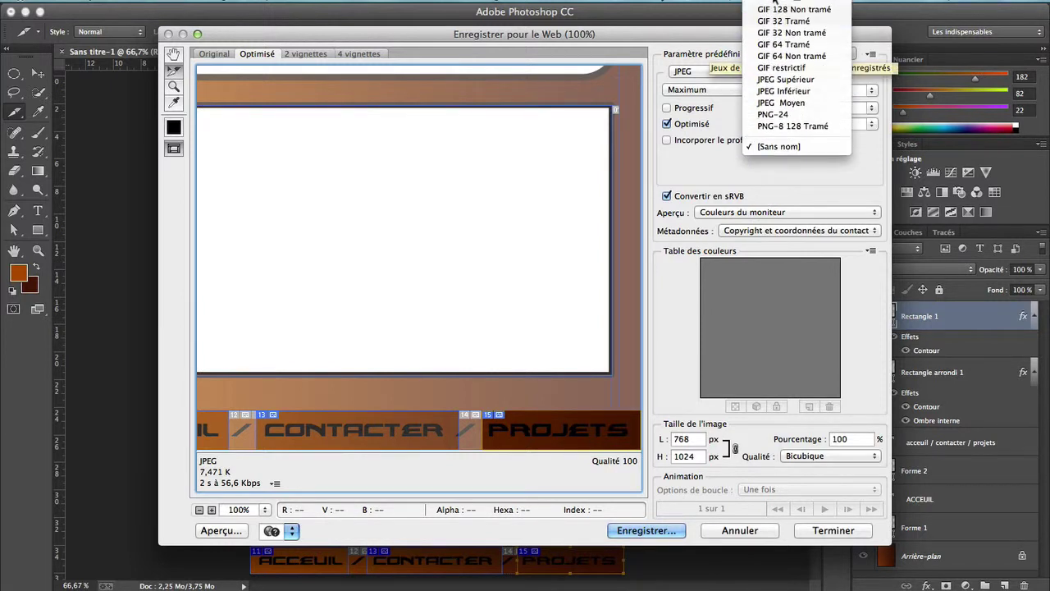
left_click(775, 82)
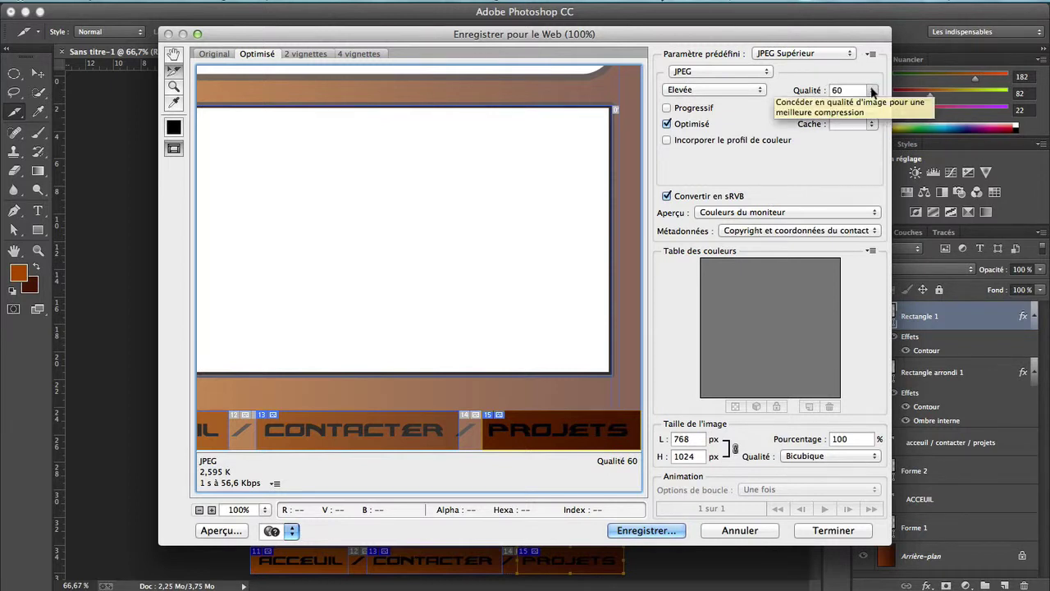
- Raise the JPEG export quality to 100 and check the sliced page in the optimized preview
left_click(873, 91)
left_click_drag(844, 106, 884, 107)
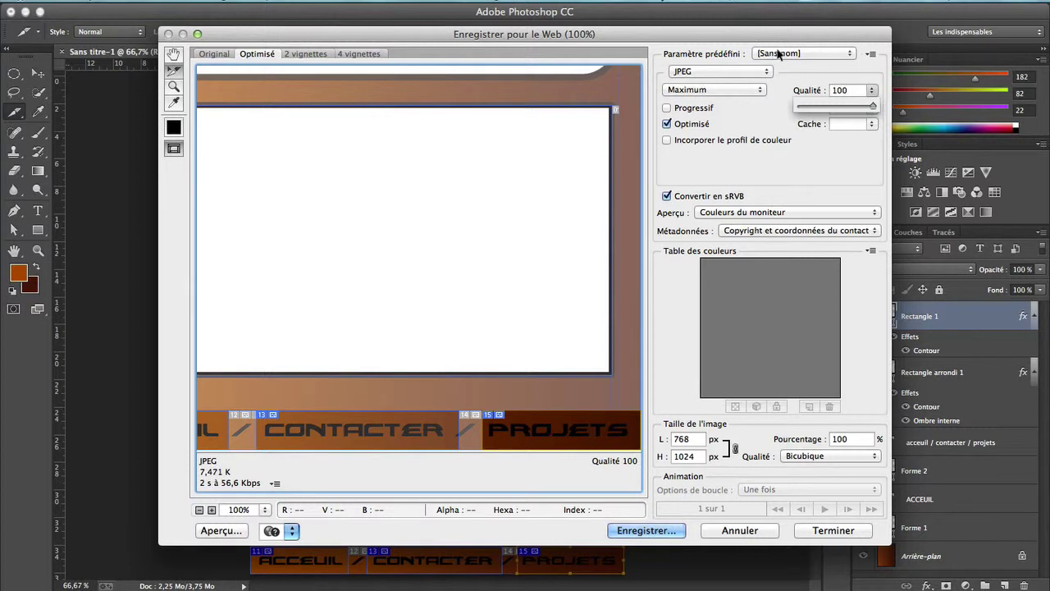
left_click(755, 113)
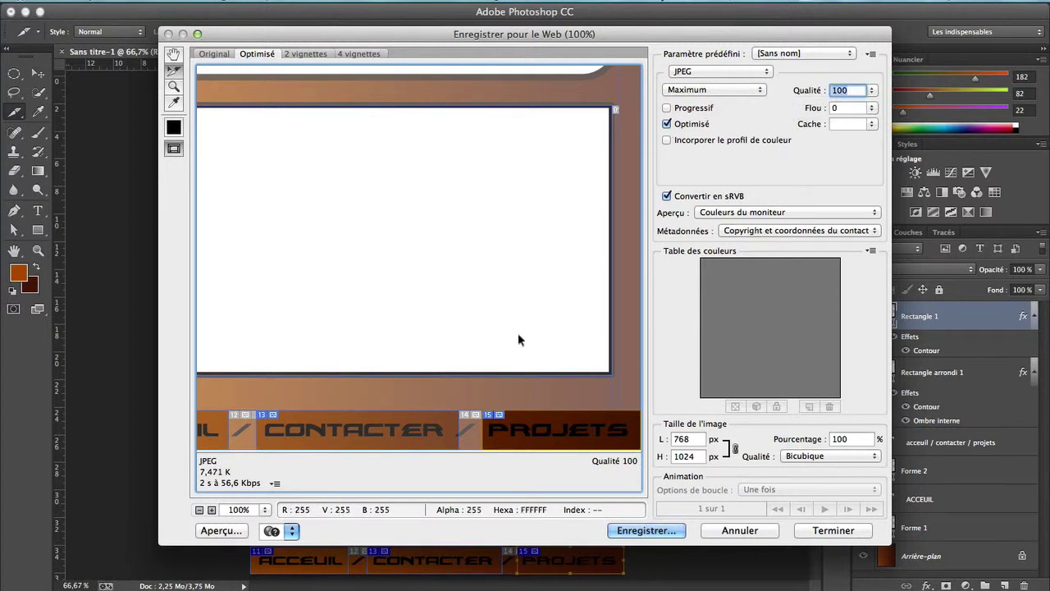
scroll(501, 331, "left", 1)
scroll(502, 332, "up", 3)
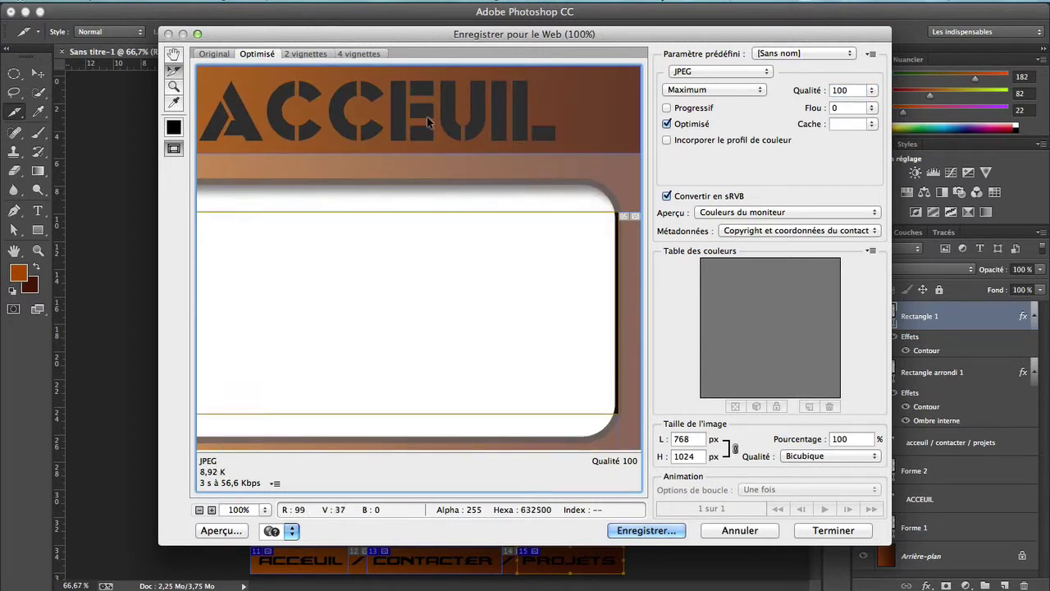
scroll(399, 369, "down", 3)
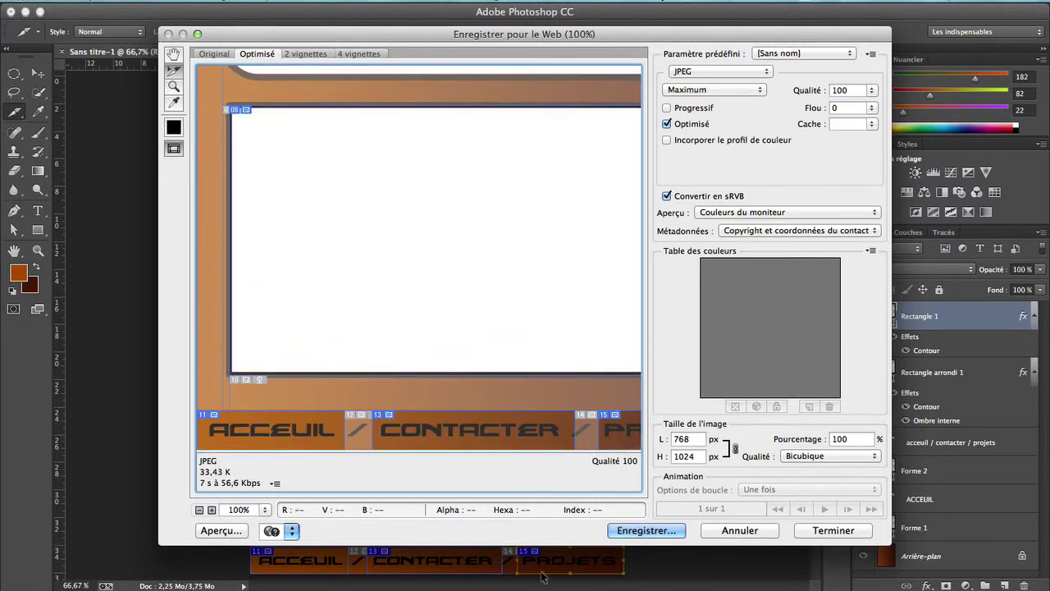
- Start saving the optimized copy into the desktop folder tuto site web under the file name index.html
left_click(628, 530)
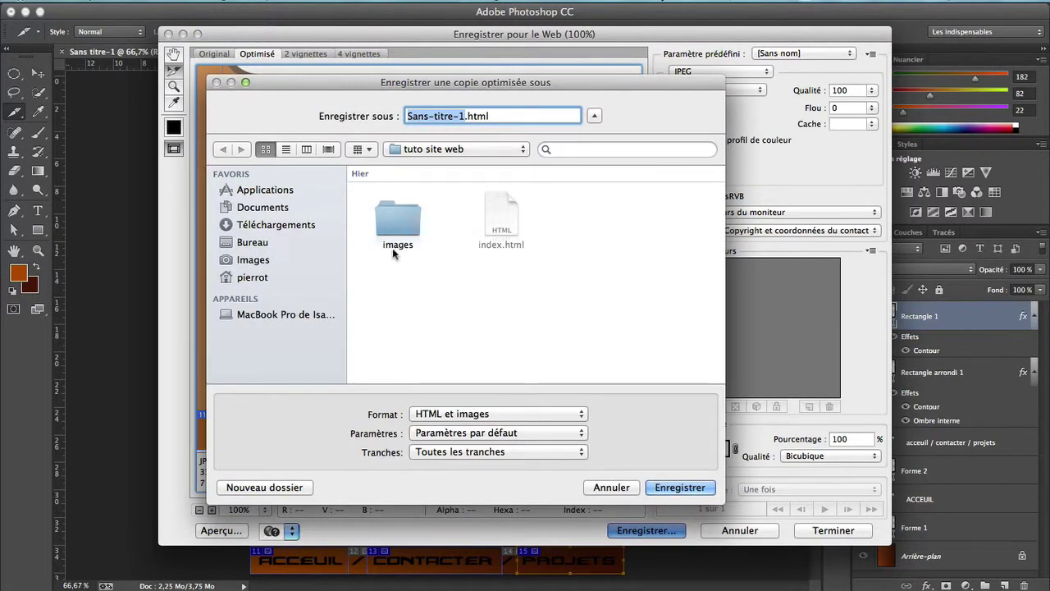
left_click(258, 246)
double_click(501, 228)
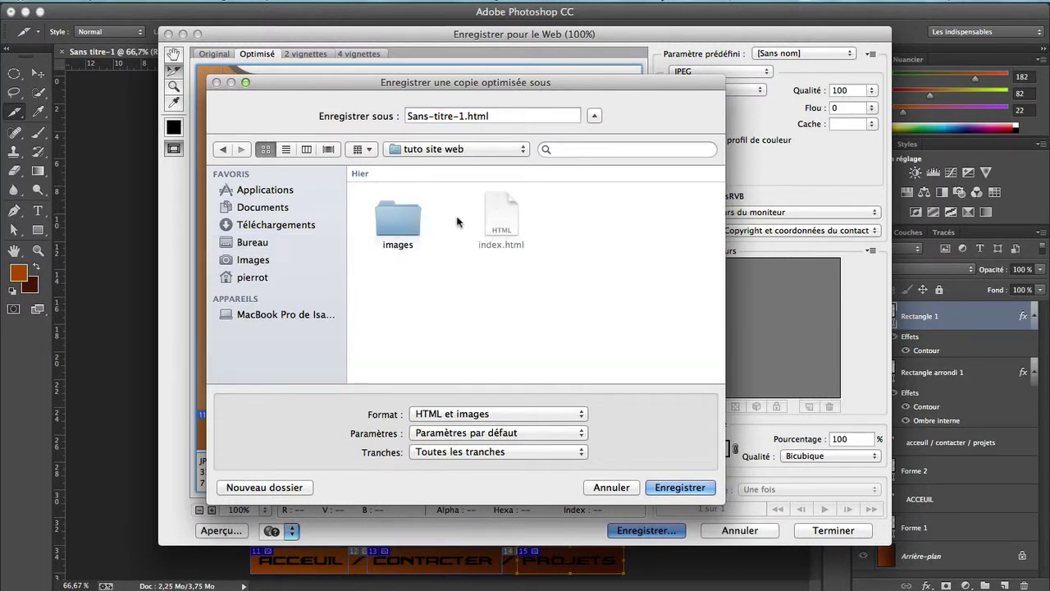
left_click_drag(465, 116, 372, 115)
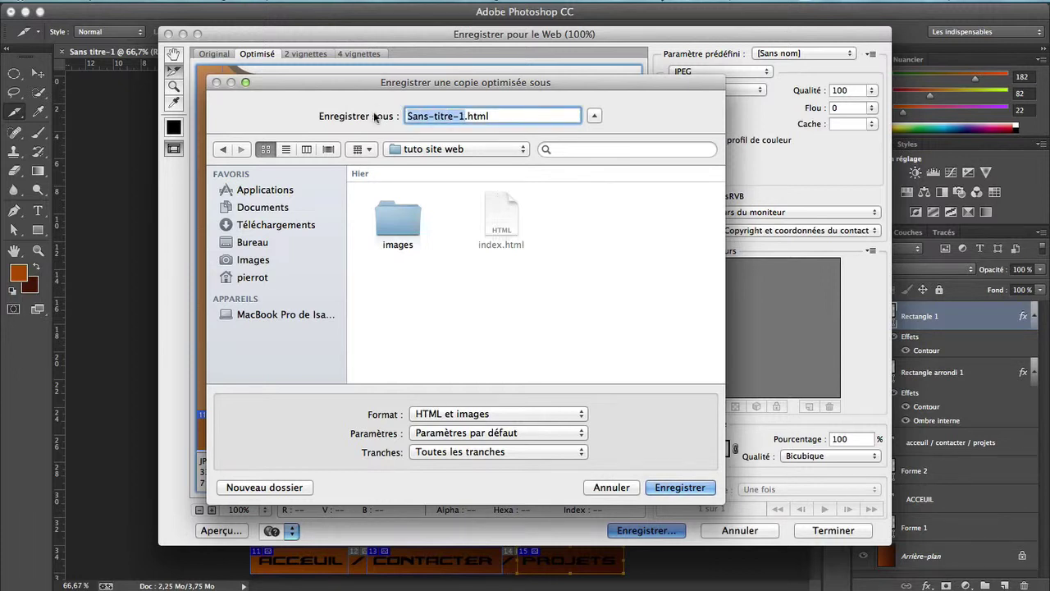
type("index")
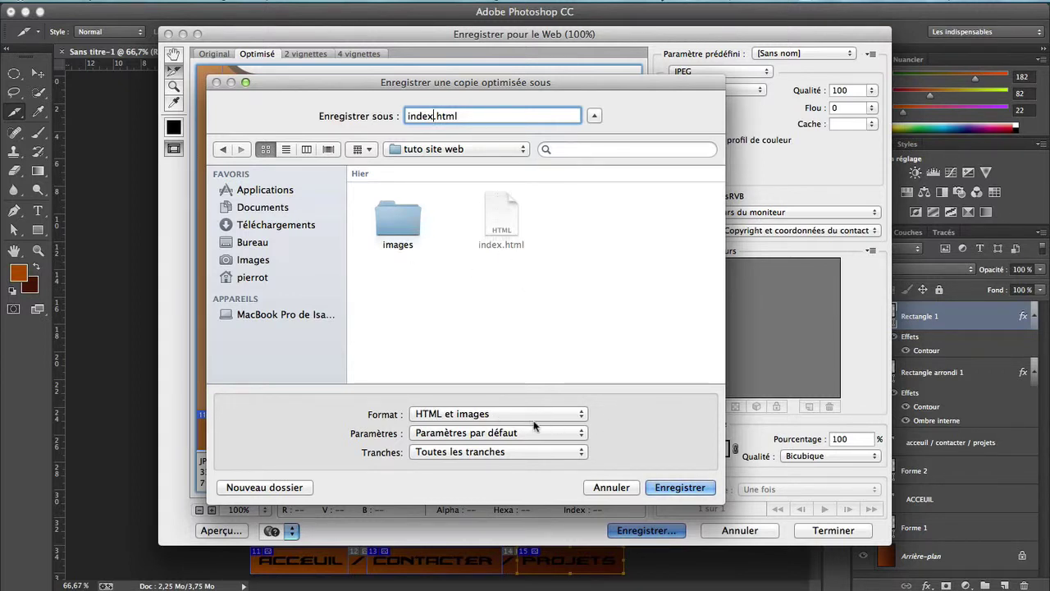
- Save with the format HTML et images and Toutes les tranches, replacing the existing files
left_click(462, 415)
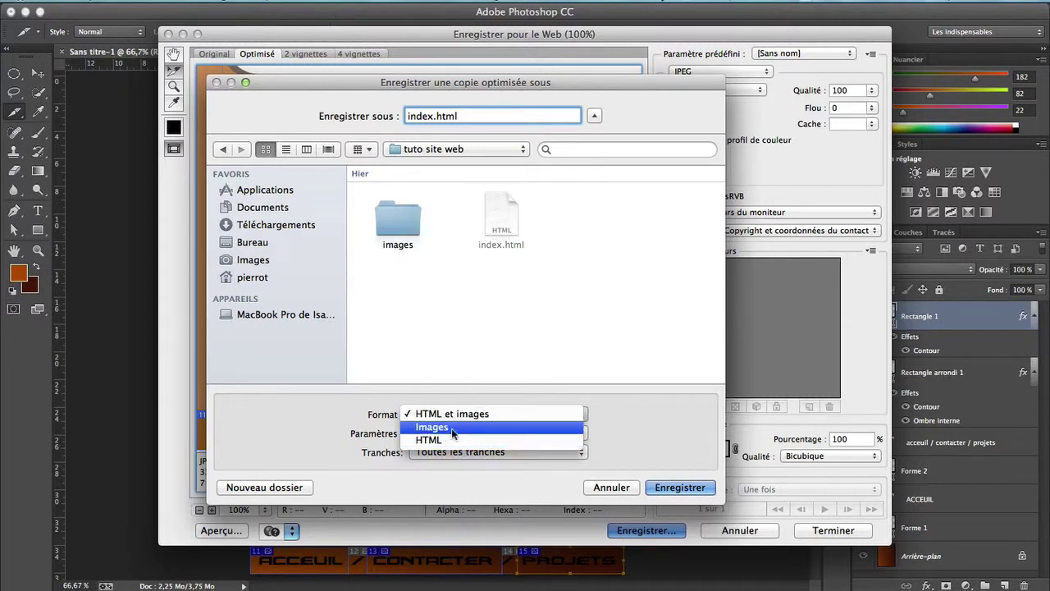
left_click(445, 415)
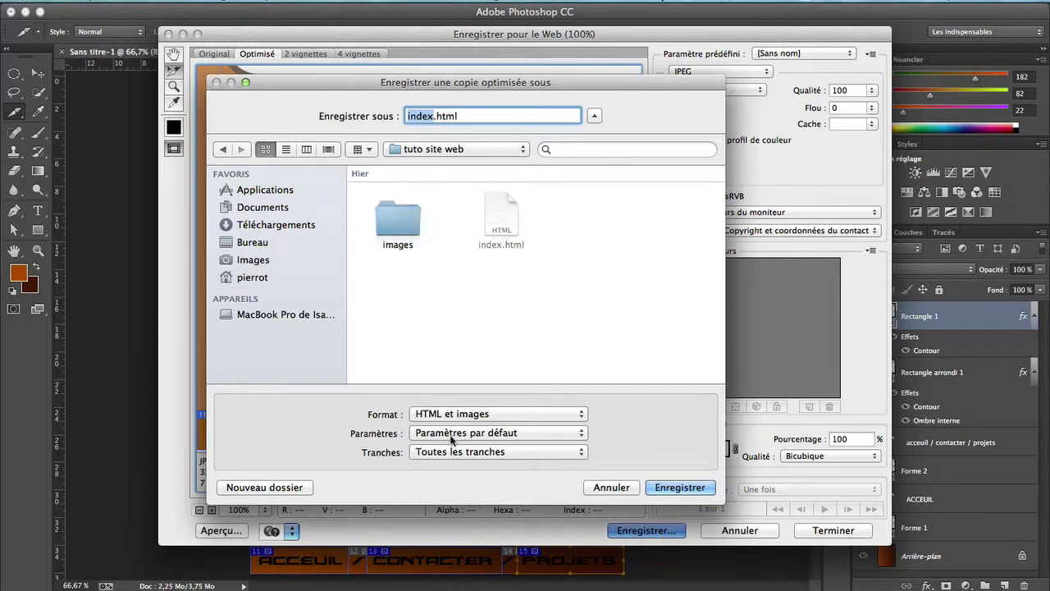
left_click(535, 453)
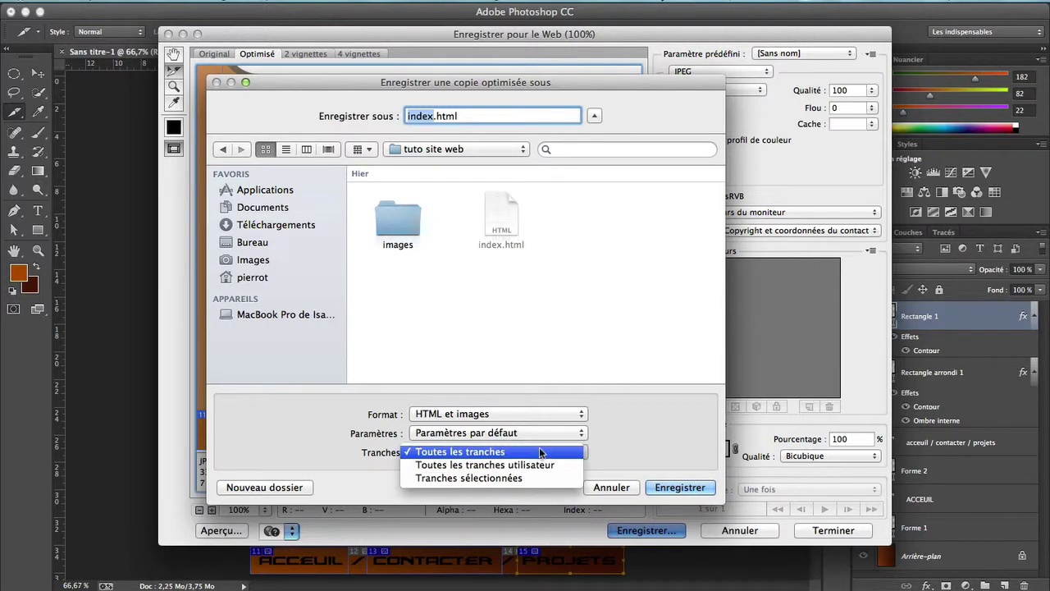
left_click(541, 453)
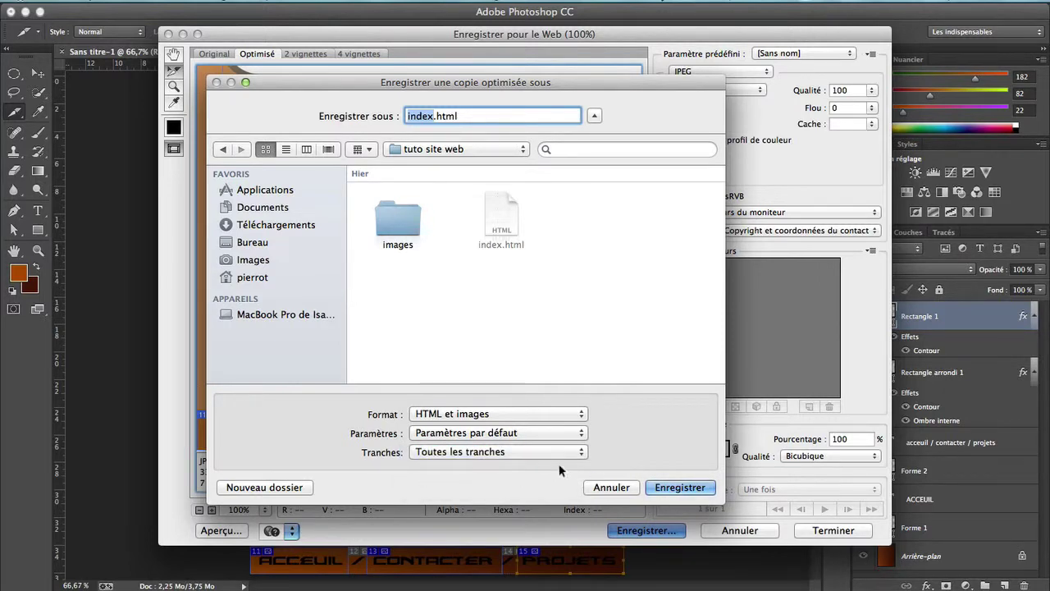
left_click(670, 487)
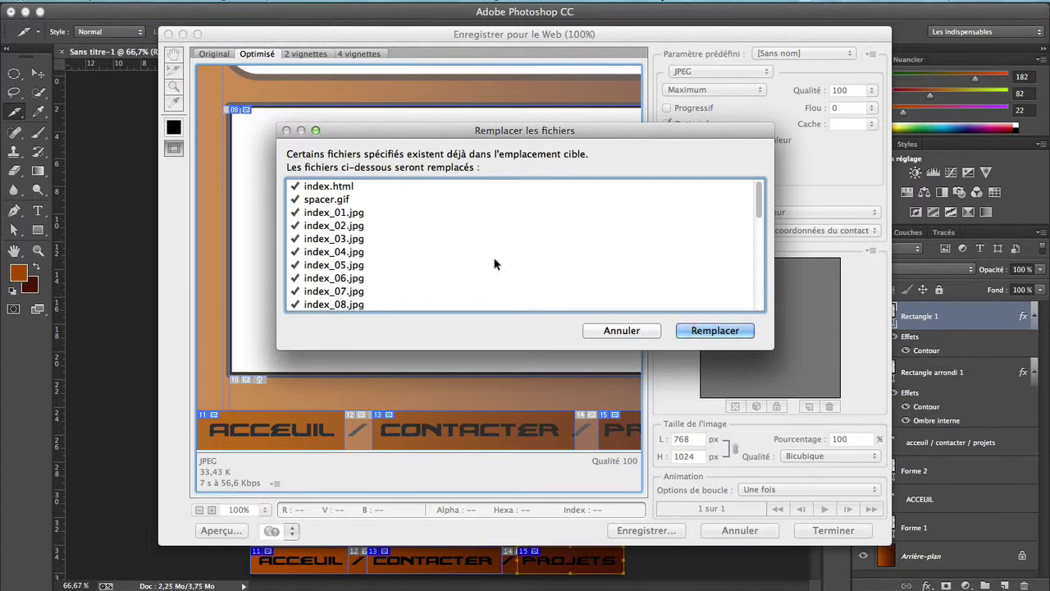
left_click(723, 336)
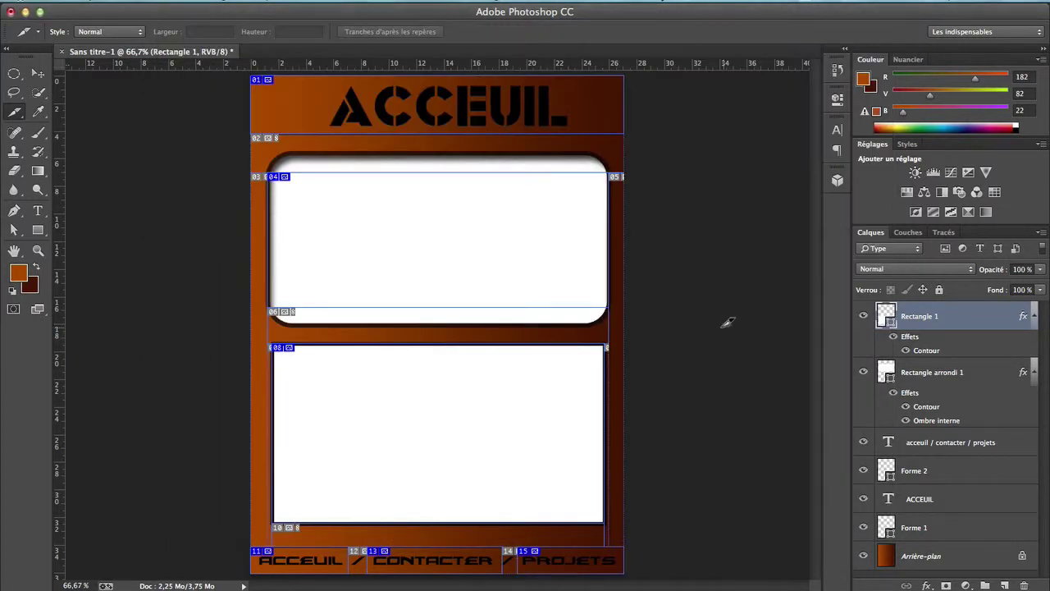
- Switch to Finder and open index.html from the tuto site web folder on the desktop in the browser
left_click(105, 581)
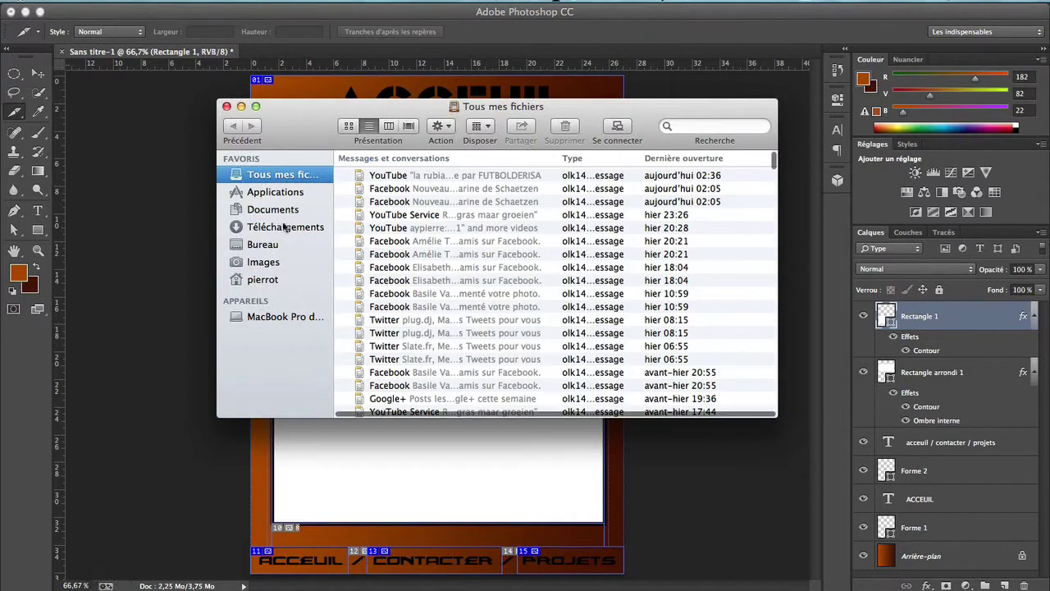
left_click(261, 245)
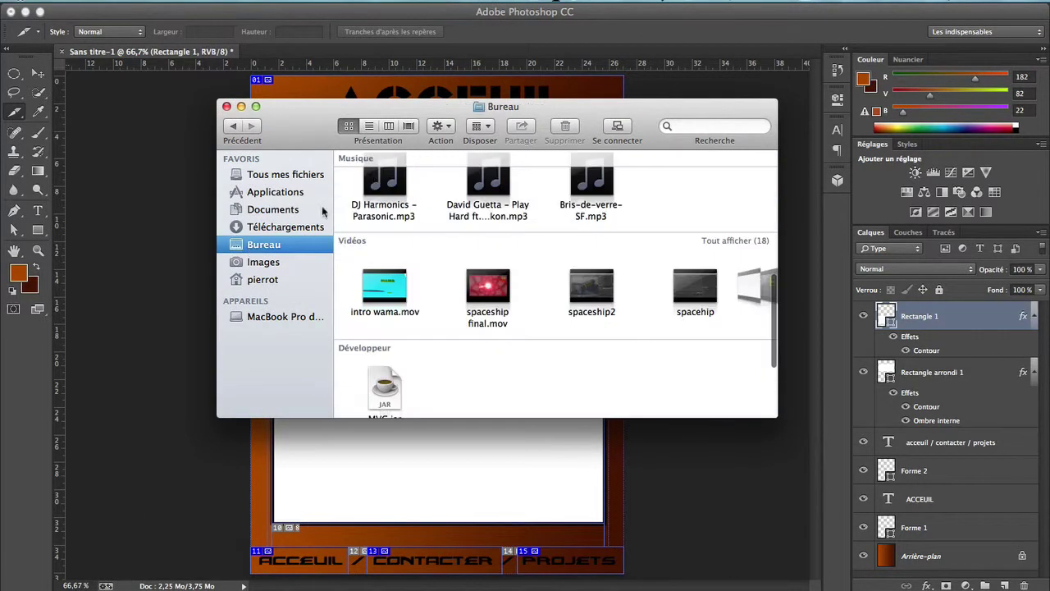
scroll(429, 217, "up", 5)
left_click(385, 312)
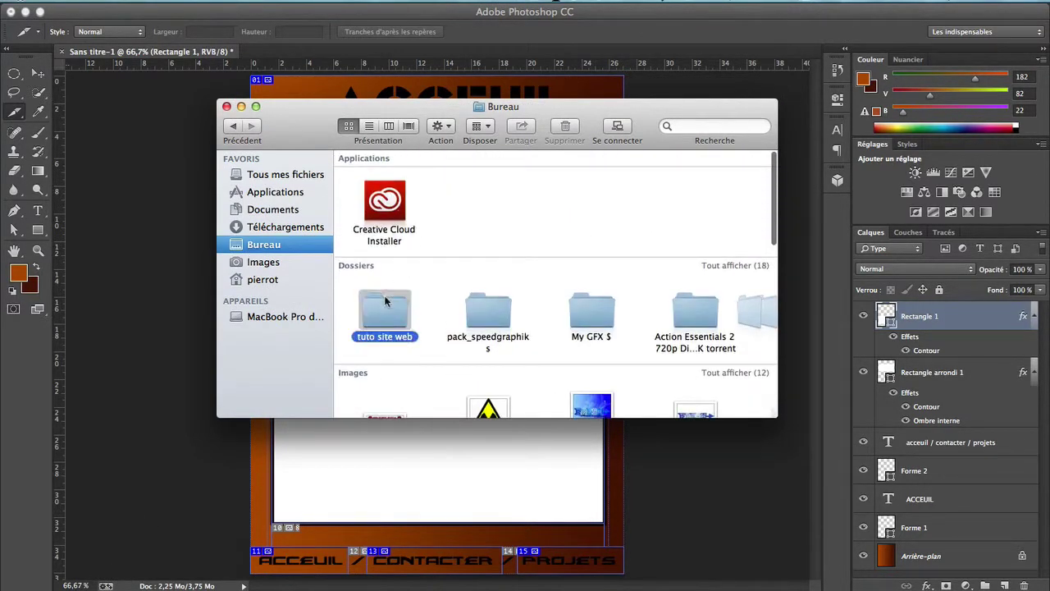
double_click(385, 308)
double_click(483, 186)
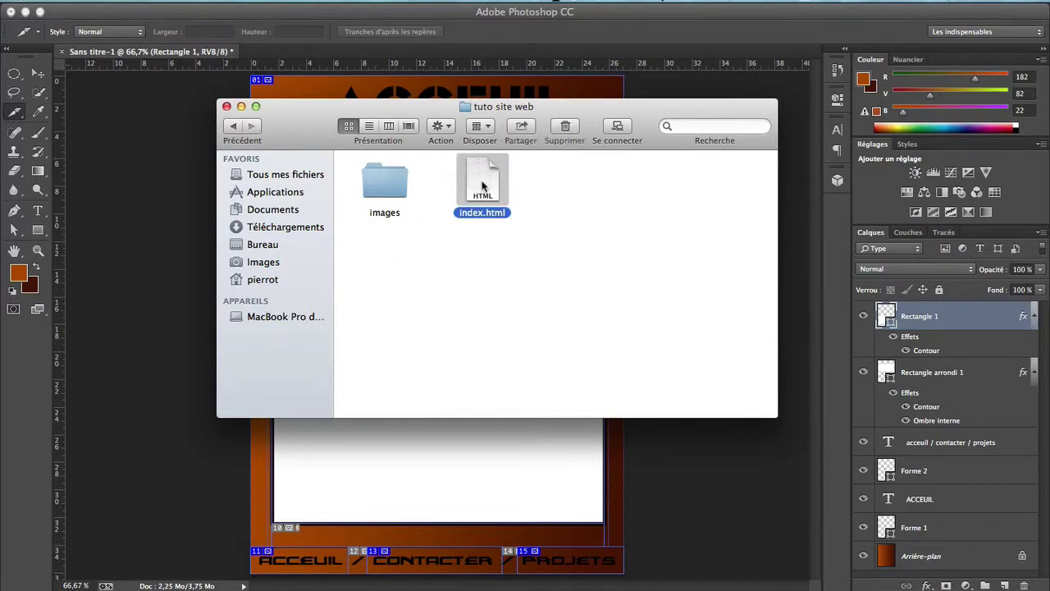
- Examine the exported page in the browser from the ACCEUIL header to the footer navigation, and close the browser window
scroll(247, 252, "down", 5)
scroll(250, 248, "up", 5)
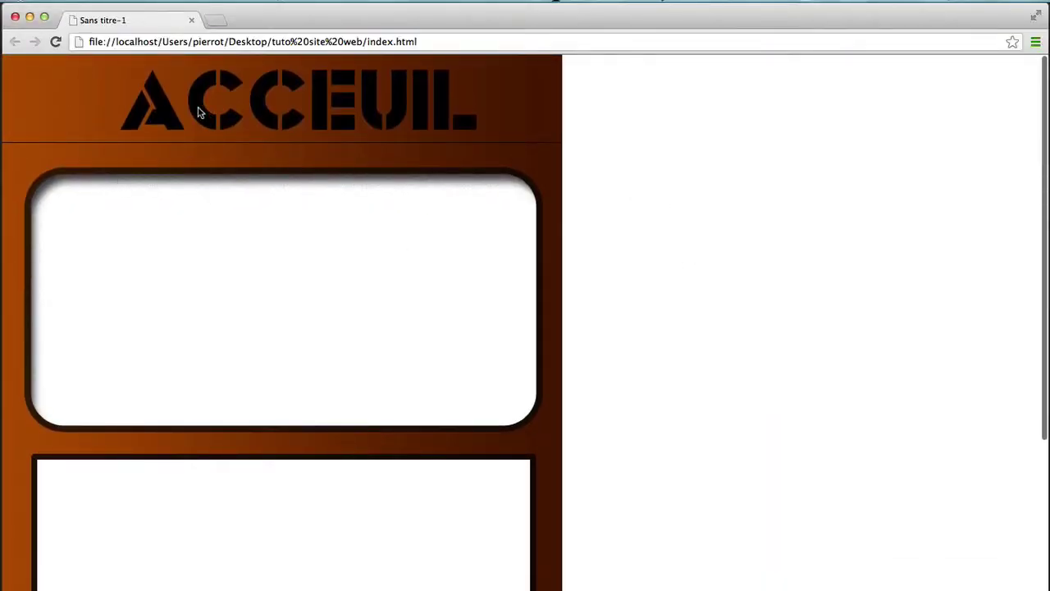
left_click_drag(197, 113, 218, 174)
scroll(218, 174, "down", 3)
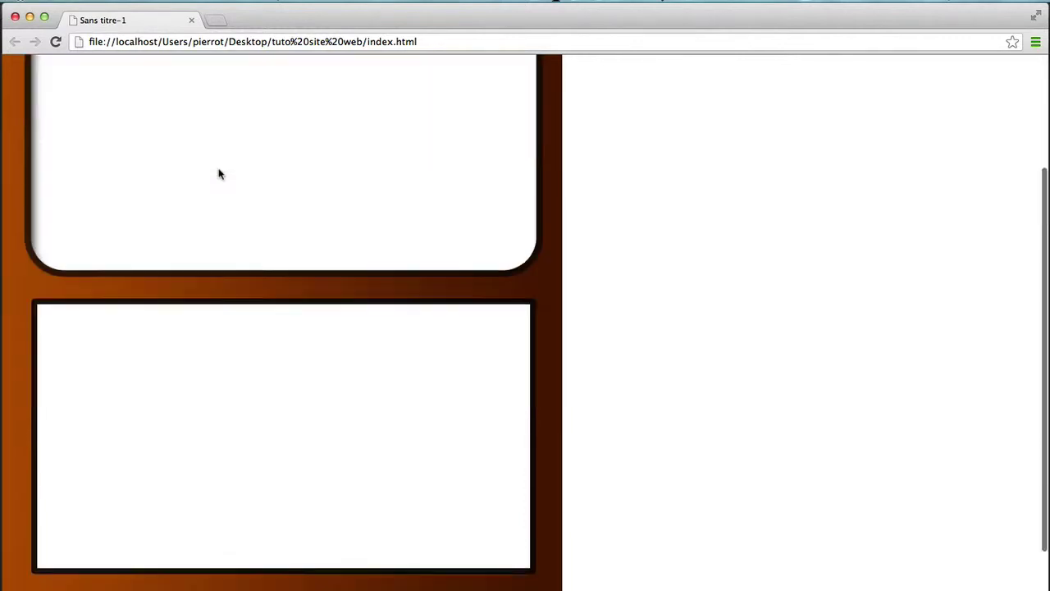
scroll(218, 172, "down", 2)
left_click_drag(44, 563, 376, 586)
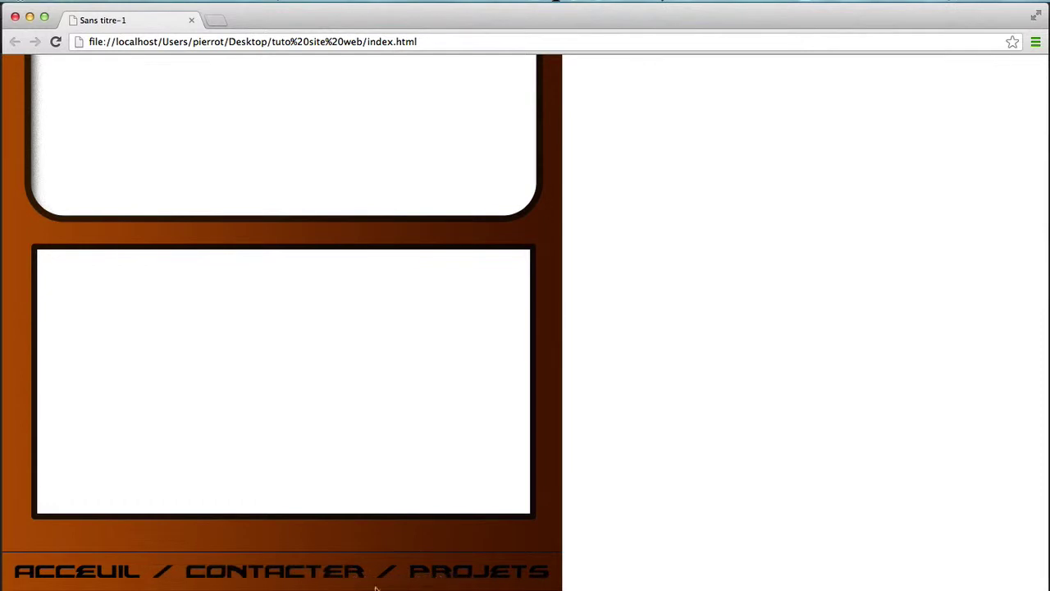
left_click_drag(82, 533, 78, 531)
scroll(235, 126, "up", 5)
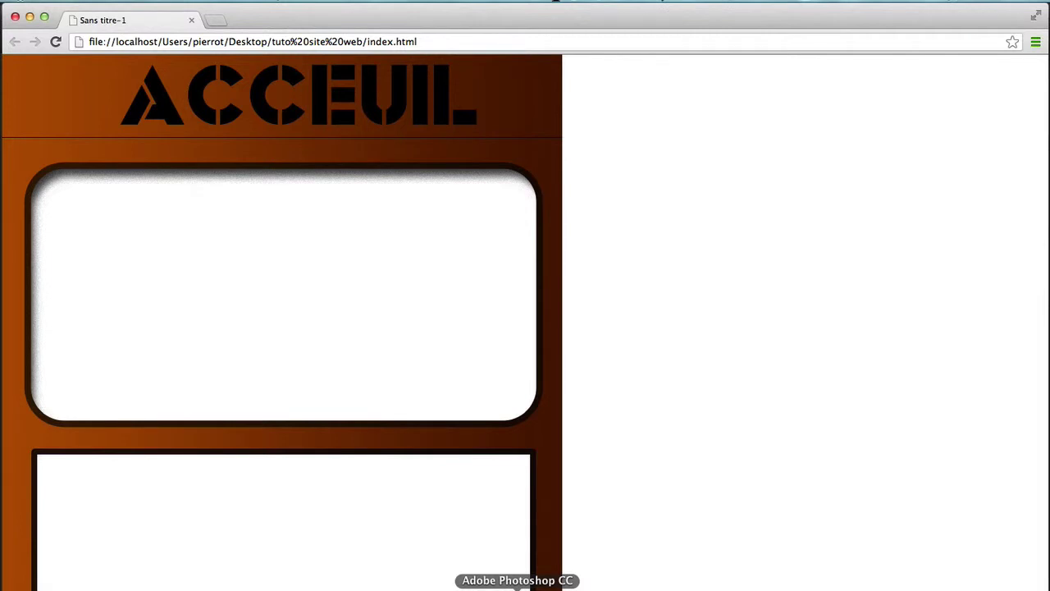
left_click(16, 15)
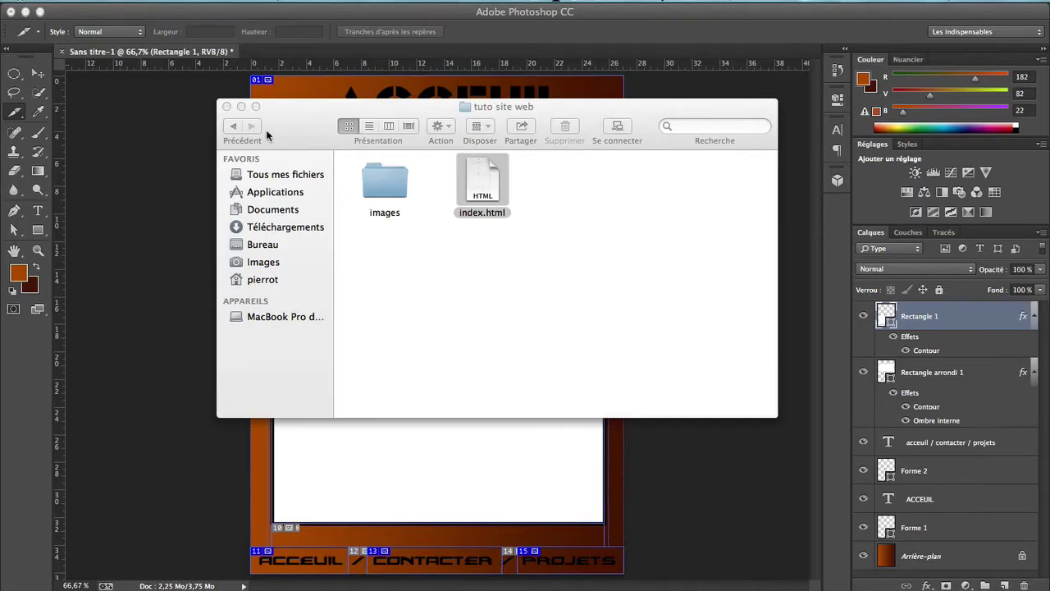
- Look through the exported slice files in the images folder and return to the tuto site web folder
left_click_drag(277, 108, 203, 84)
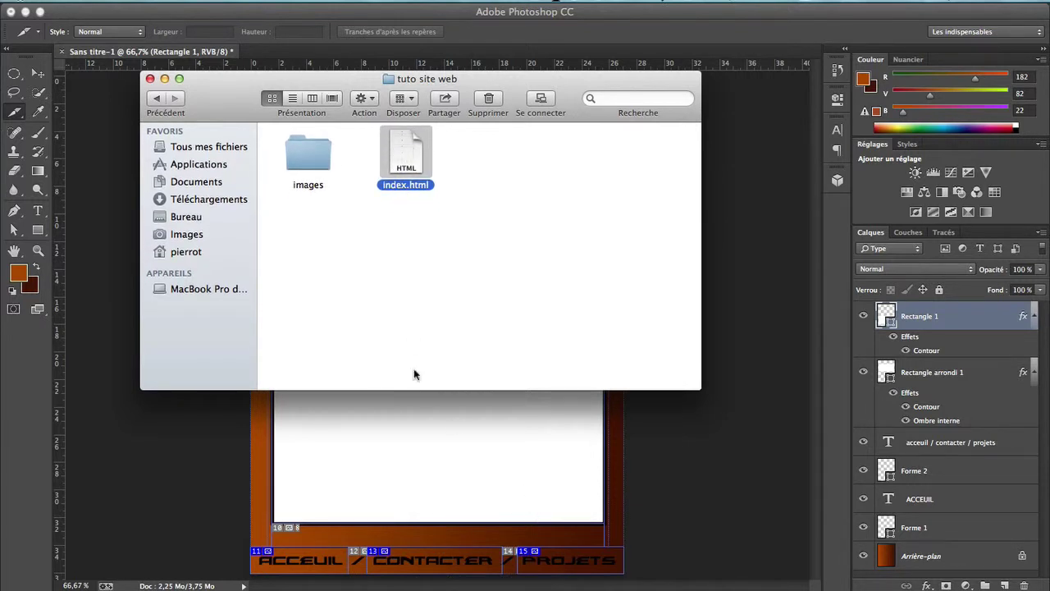
left_click(307, 156)
double_click(307, 156)
scroll(384, 234, "down", 3)
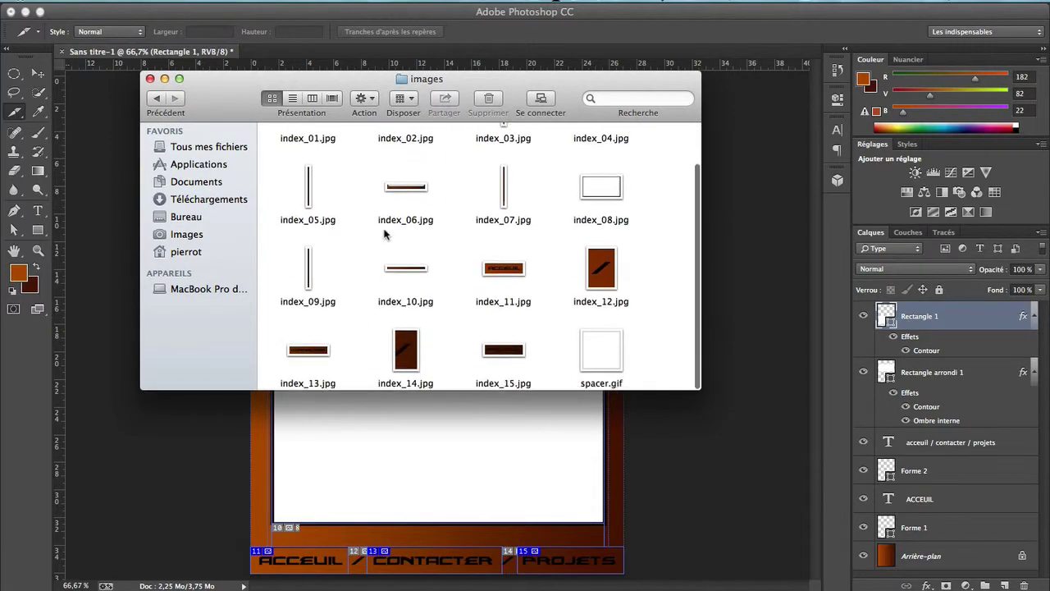
scroll(384, 236, "up", 3)
scroll(384, 234, "down", 3)
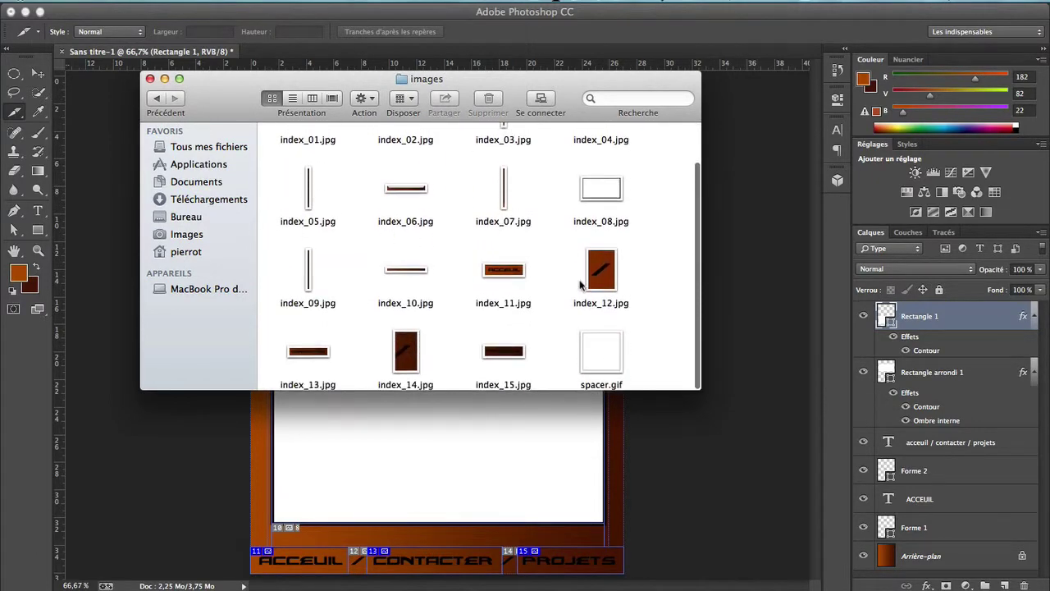
scroll(425, 356, "up", 2)
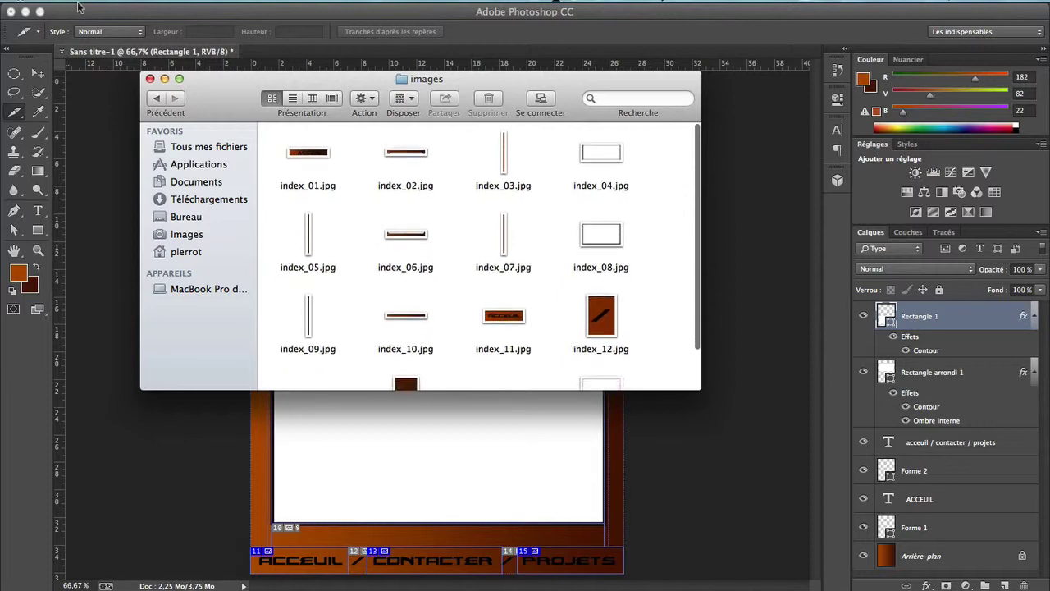
left_click(154, 100)
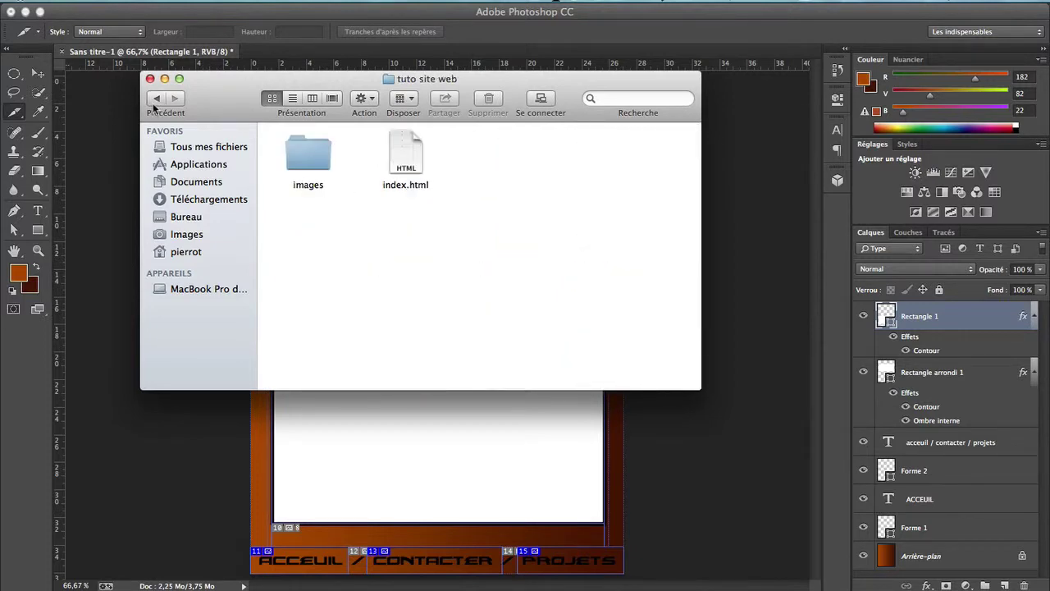
- Reopen index.html in the browser and review the header, content boxes and footer again
double_click(403, 156)
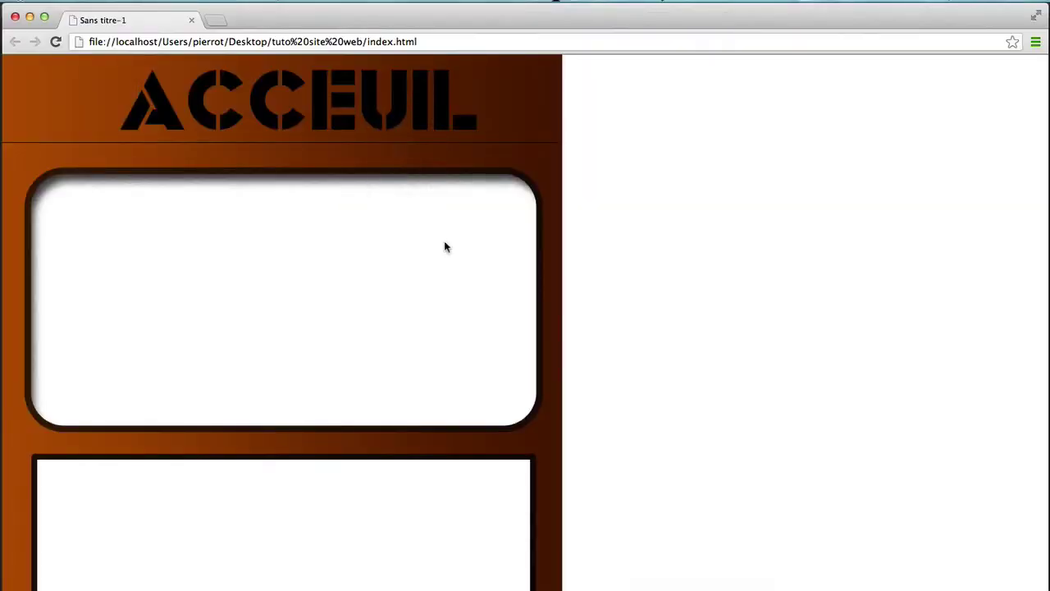
scroll(447, 240, "down", 3)
scroll(459, 239, "up", 5)
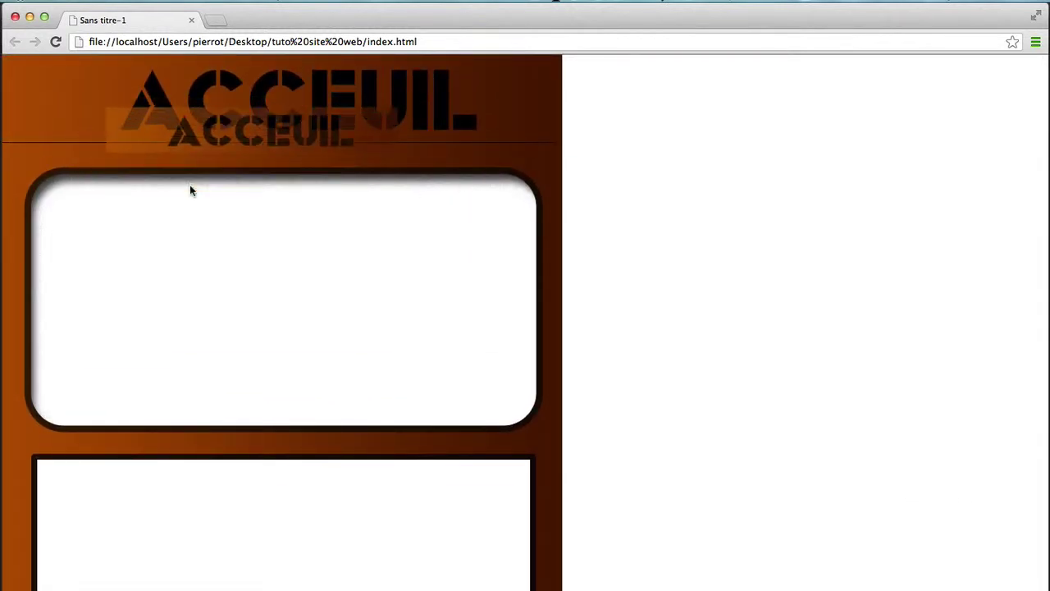
scroll(174, 370, "down", 3)
scroll(177, 402, "up", 3)
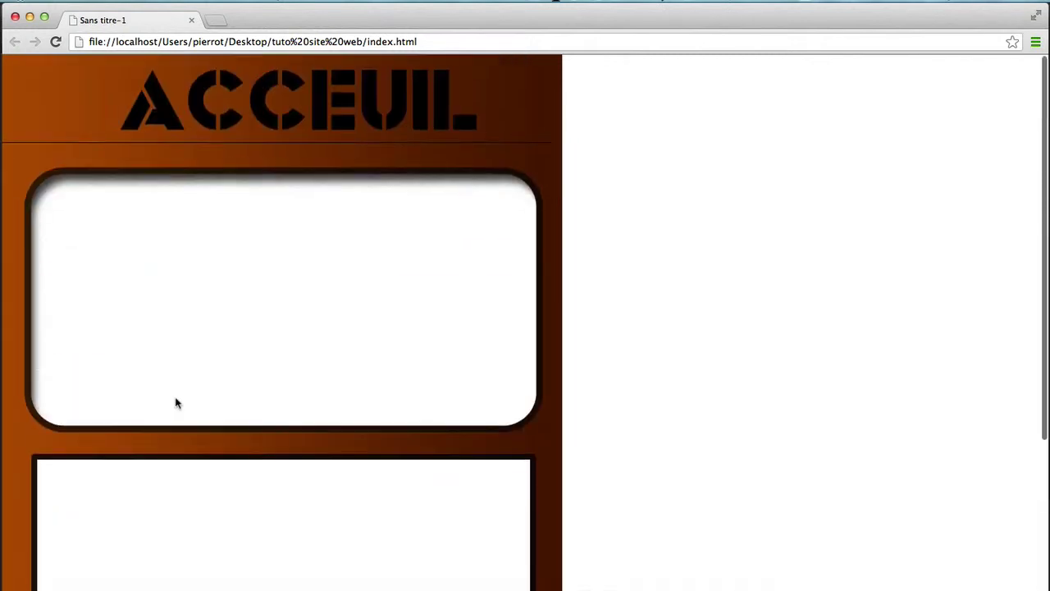